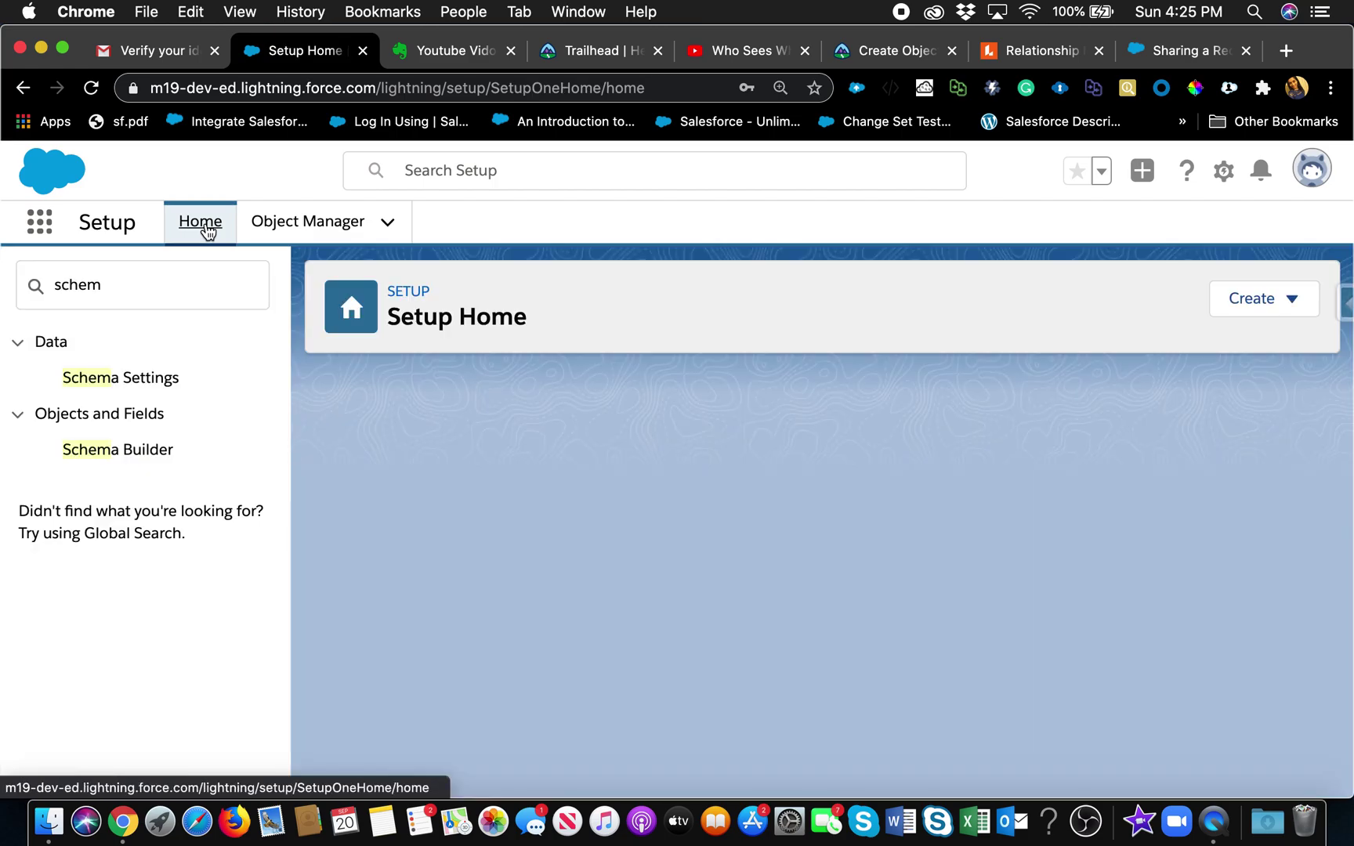
- Open Schema Builder and show only the Account, Case and Contact objects on the canvas
click(144, 452)
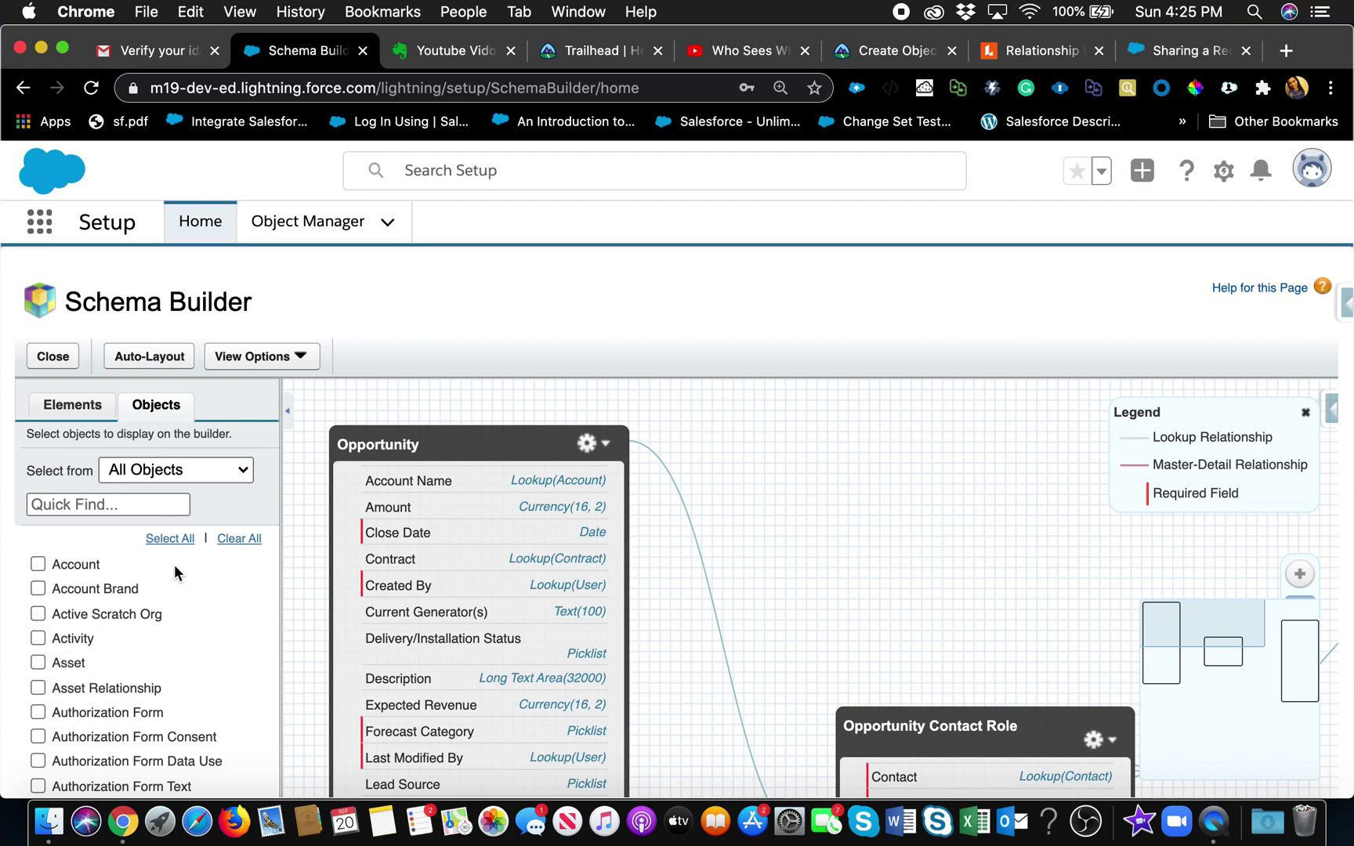
click(248, 546)
click(38, 564)
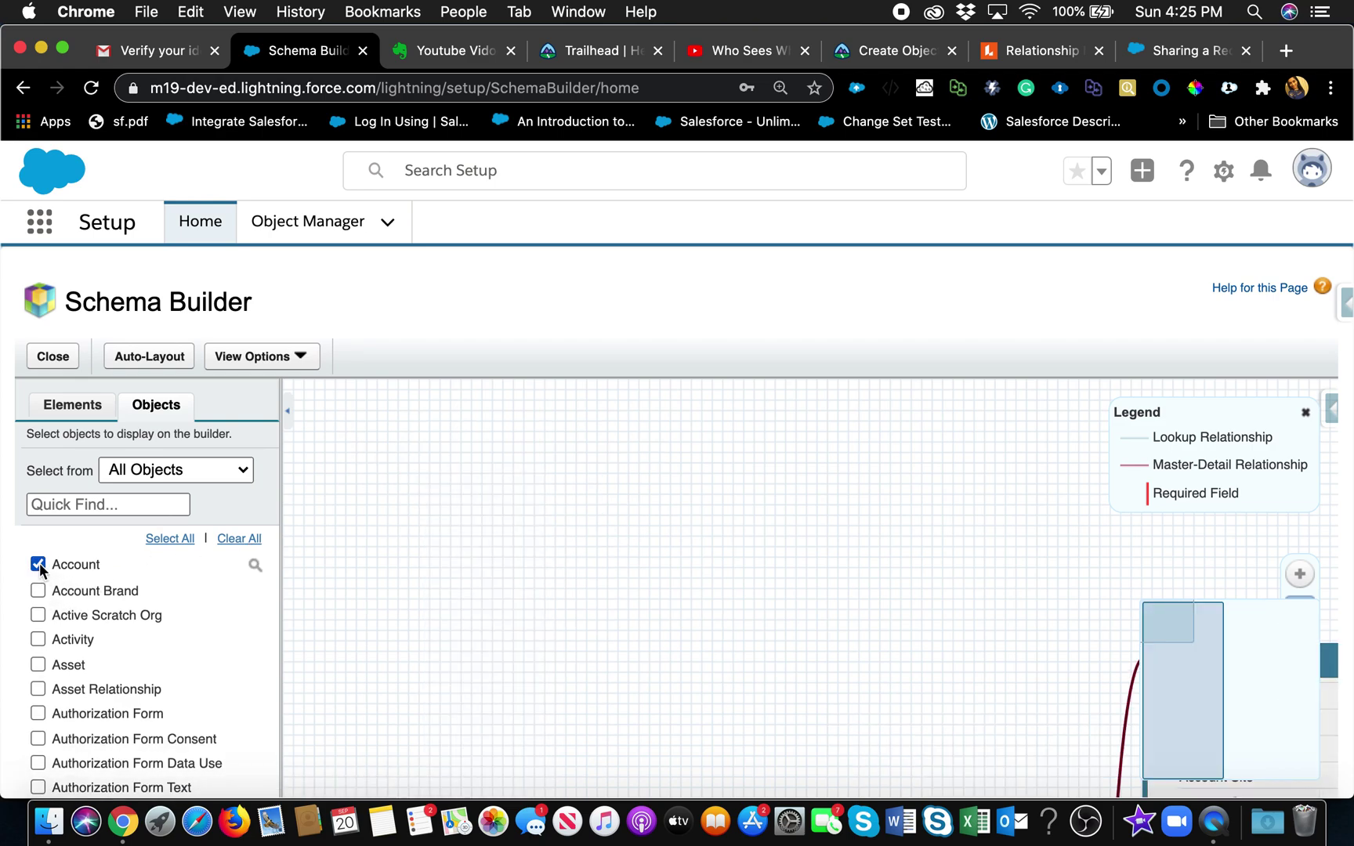
scroll(90, 740, down, 8)
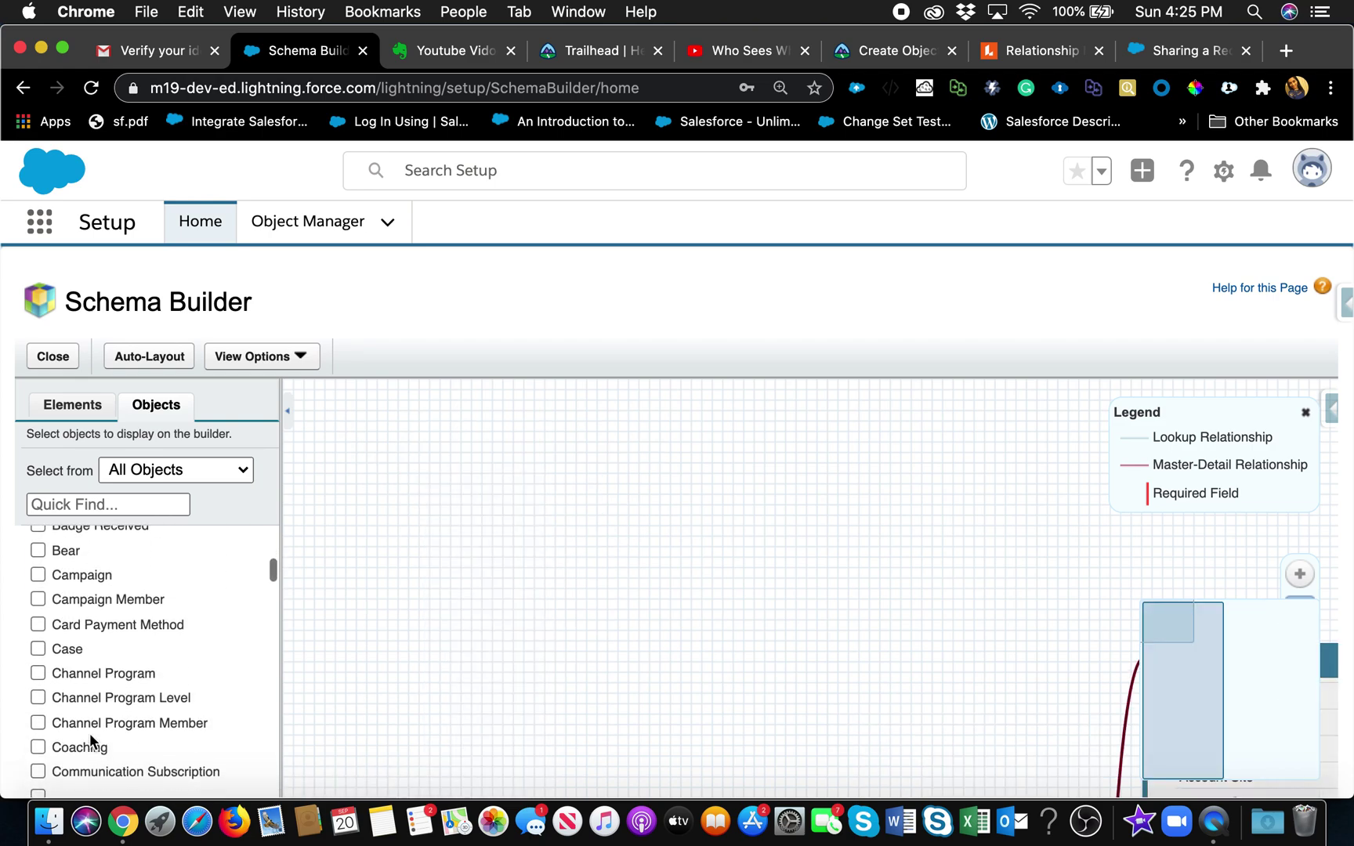
click(37, 645)
scroll(136, 741, down, 6)
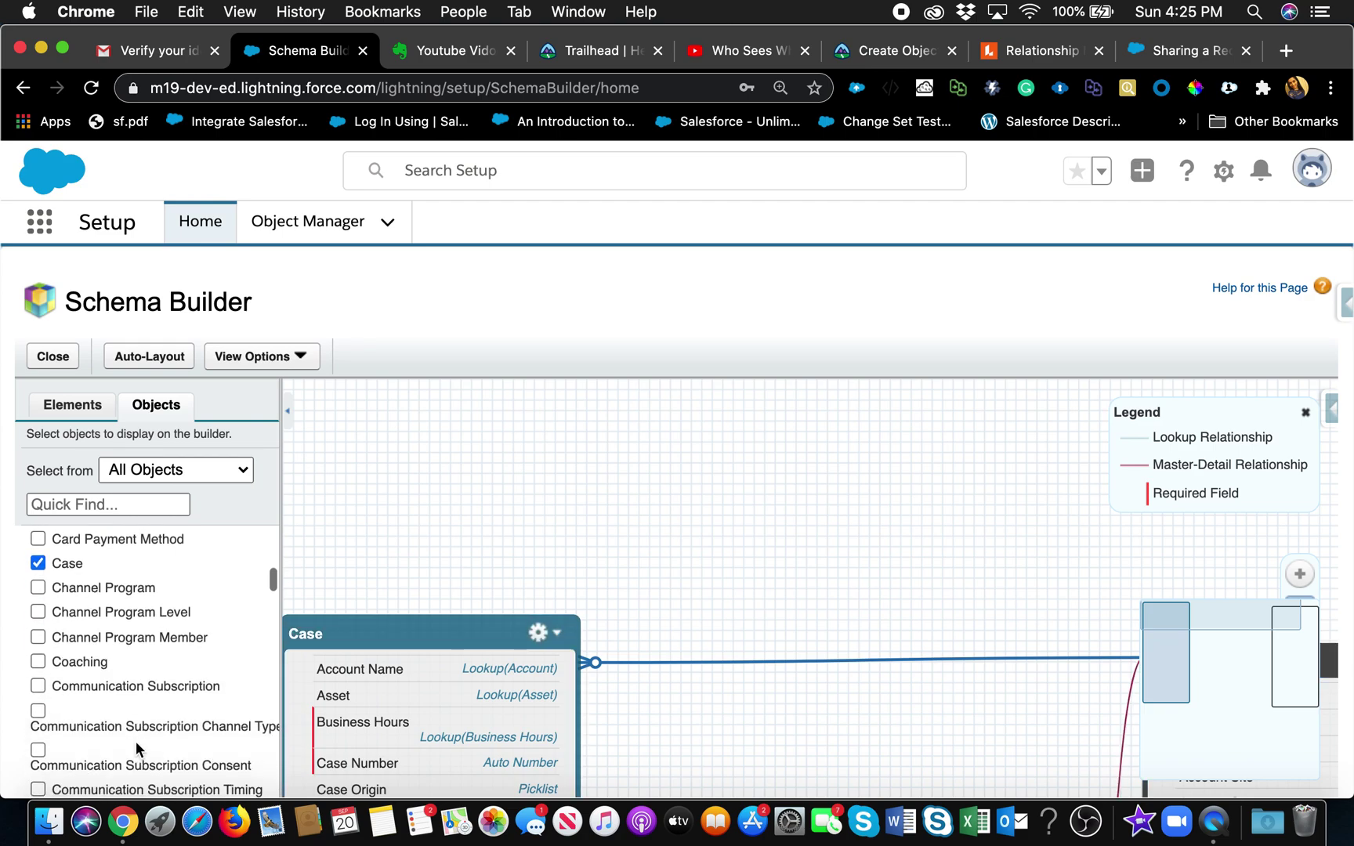
click(43, 721)
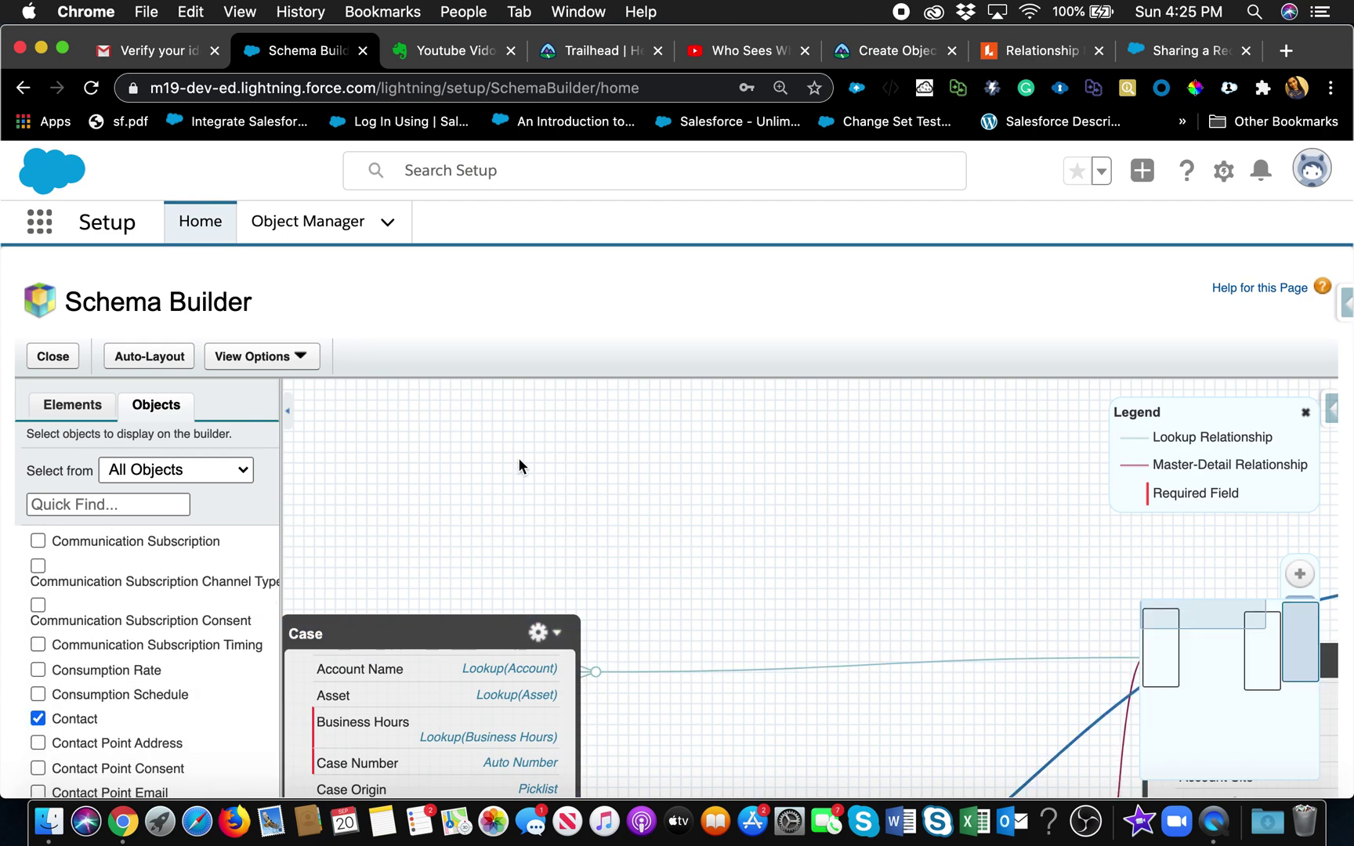
- Auto-arrange the schema diagram, then reposition Contact to the left of Case and place Account below and between them
click(153, 360)
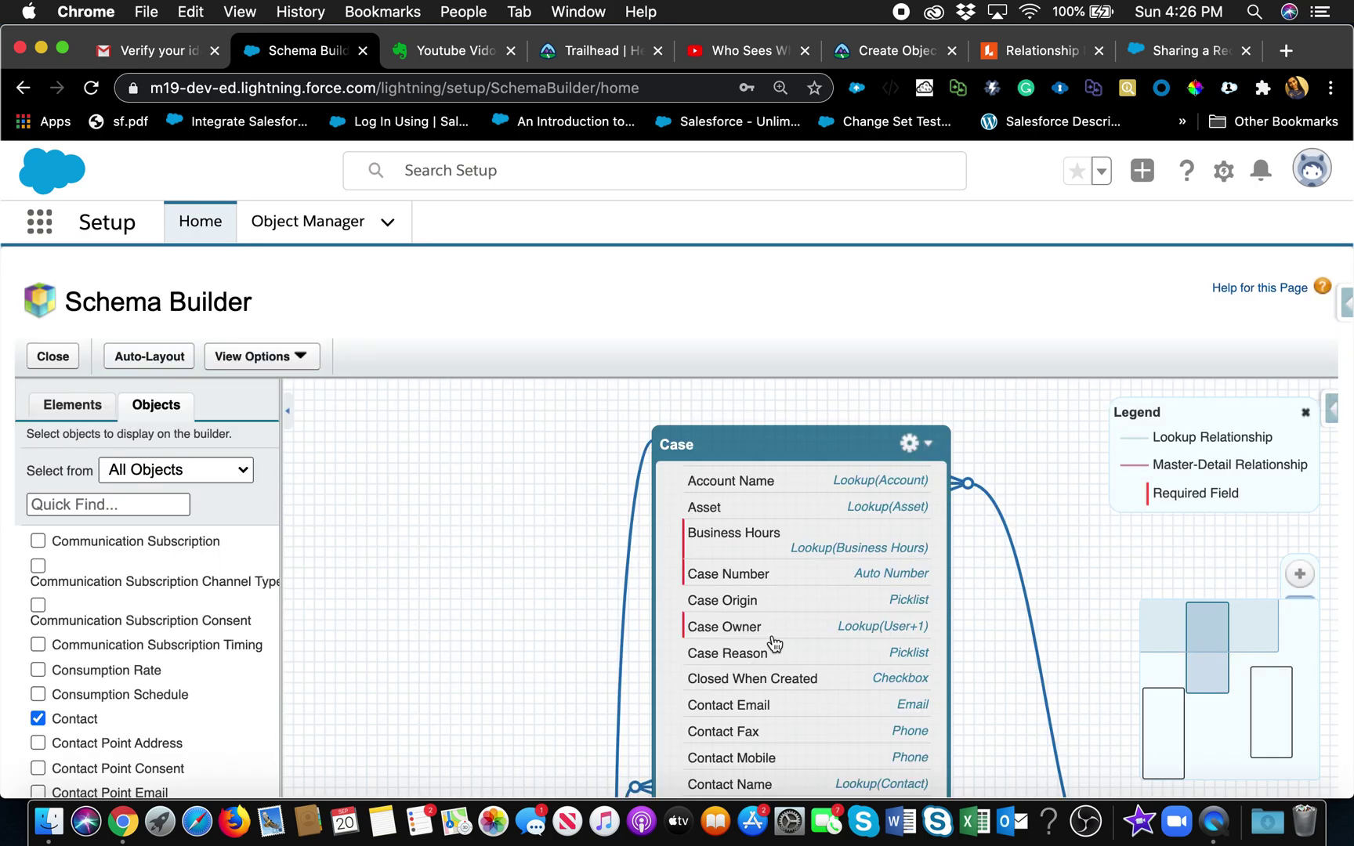
click(1300, 600)
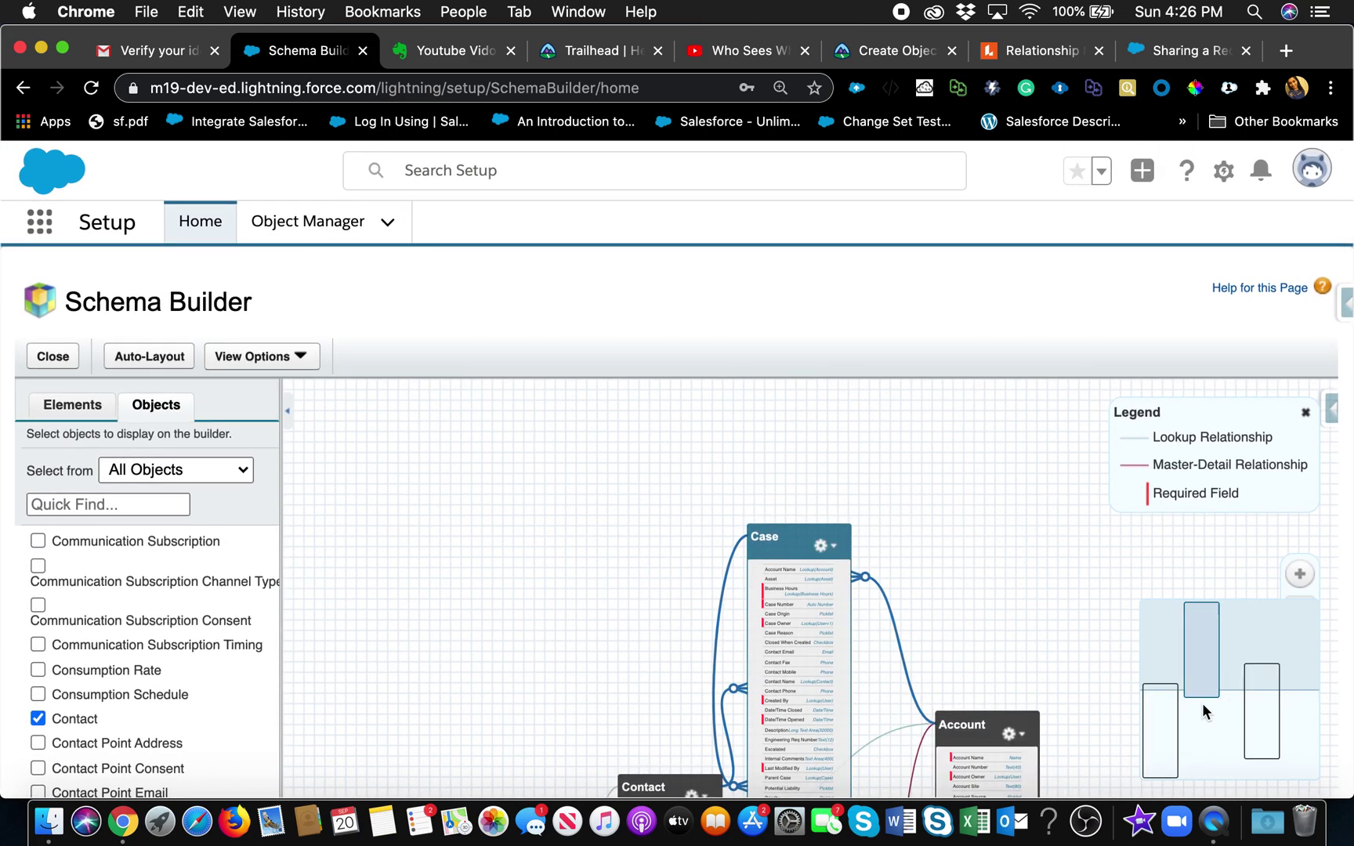
drag(1155, 656, 1105, 688)
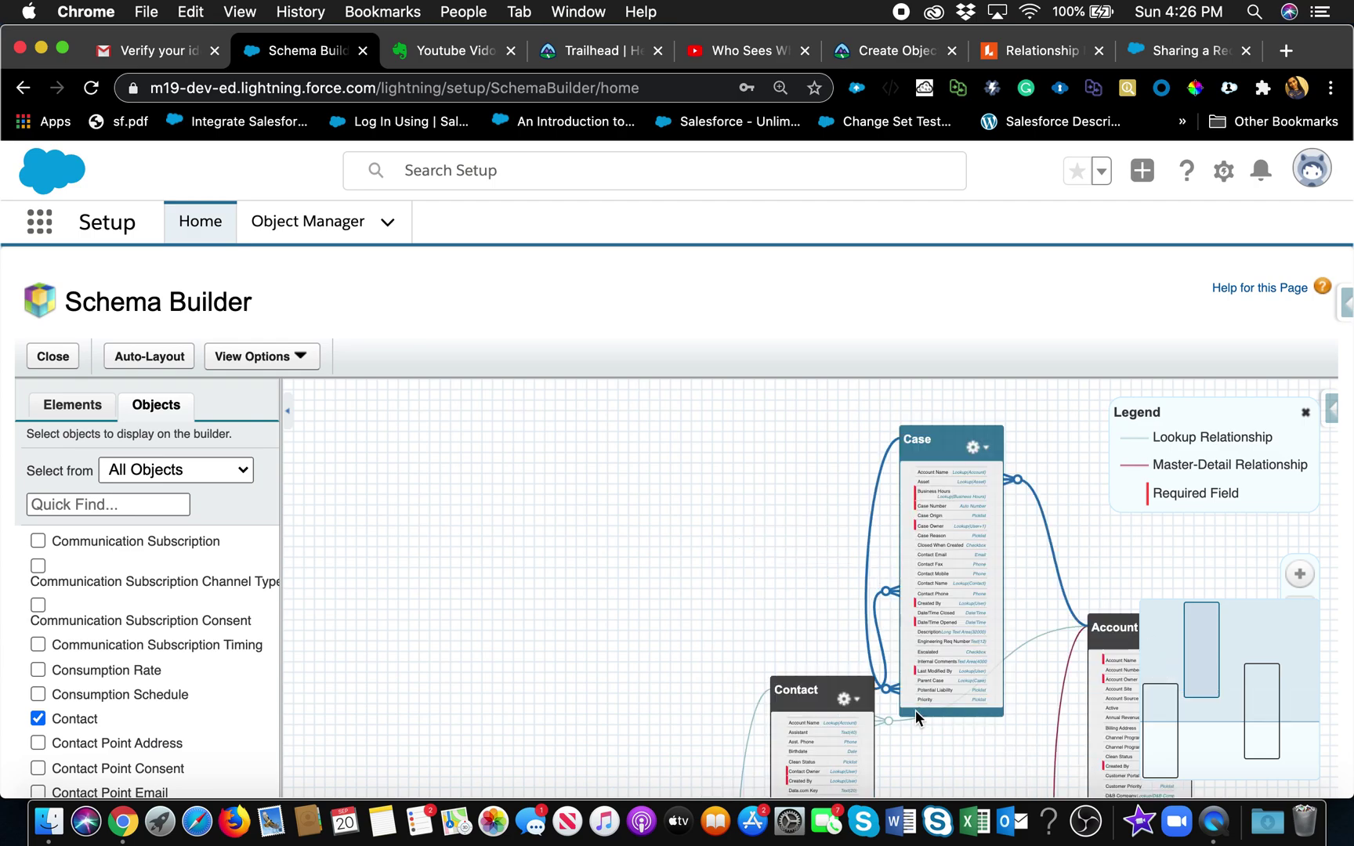
drag(792, 690, 537, 526)
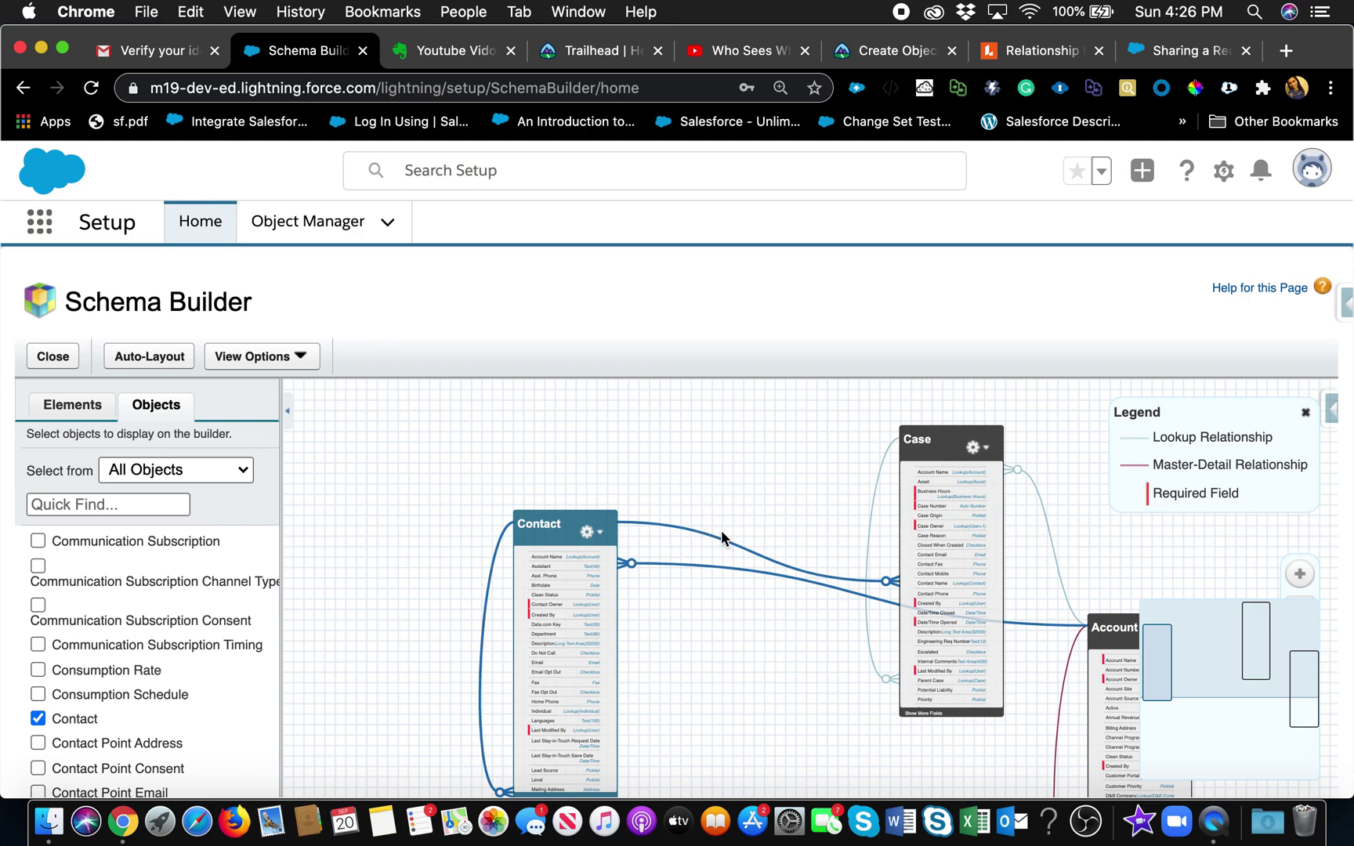
mouse_move(726, 540)
drag(1111, 624, 796, 507)
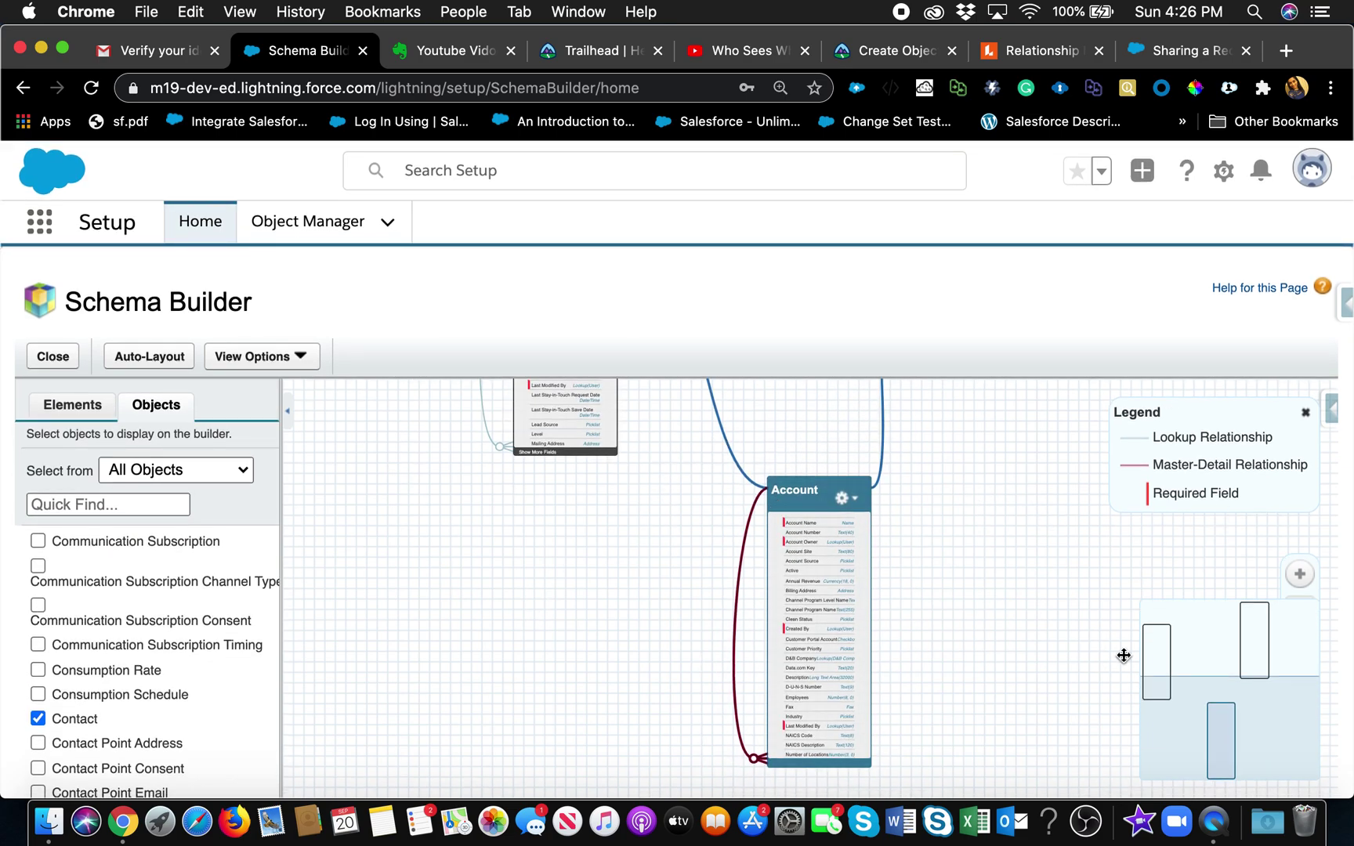
- Spread the Contact and Case objects apart above Account and inspect the lookup relationship lines connecting them
click(1217, 632)
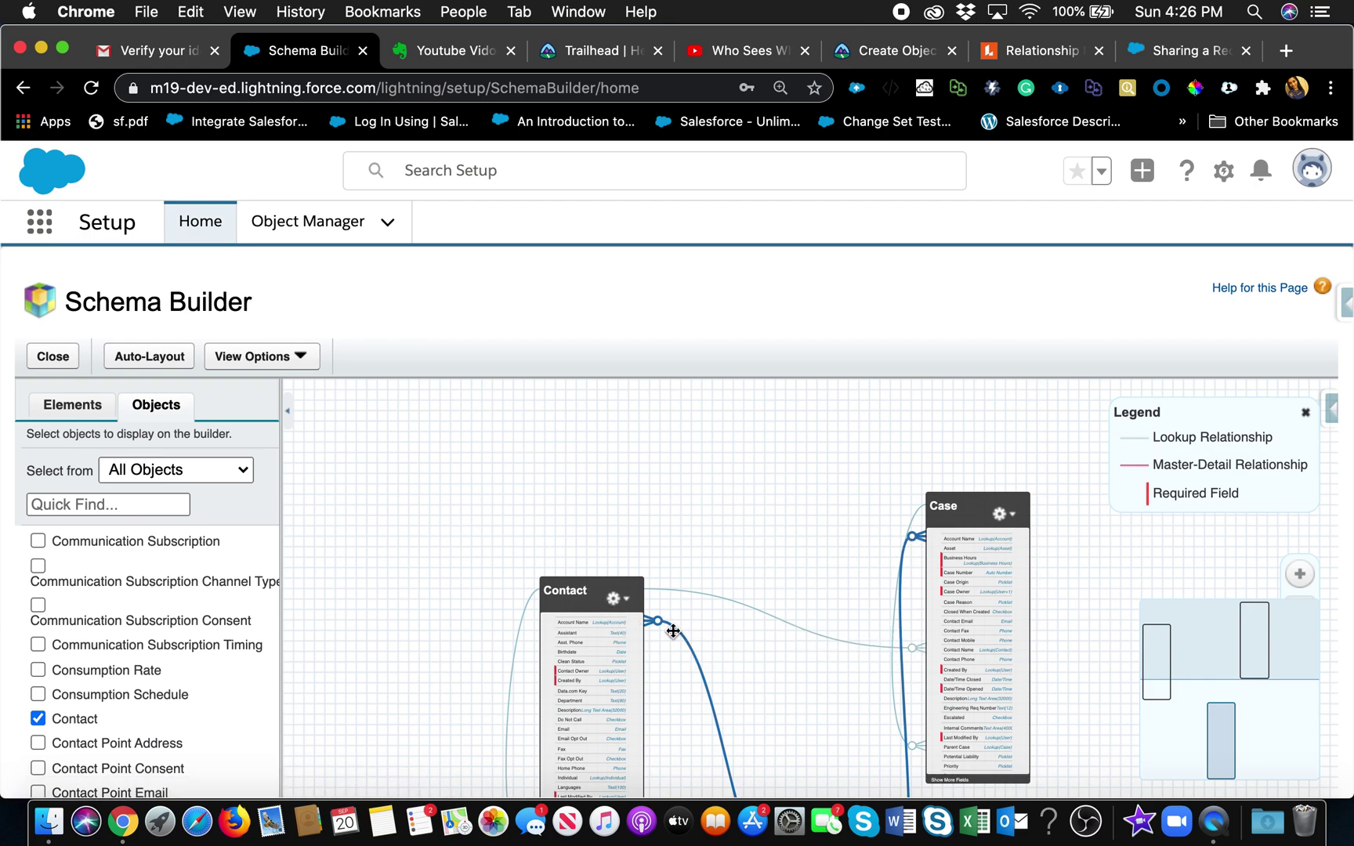
drag(957, 508, 981, 601)
drag(570, 597, 471, 465)
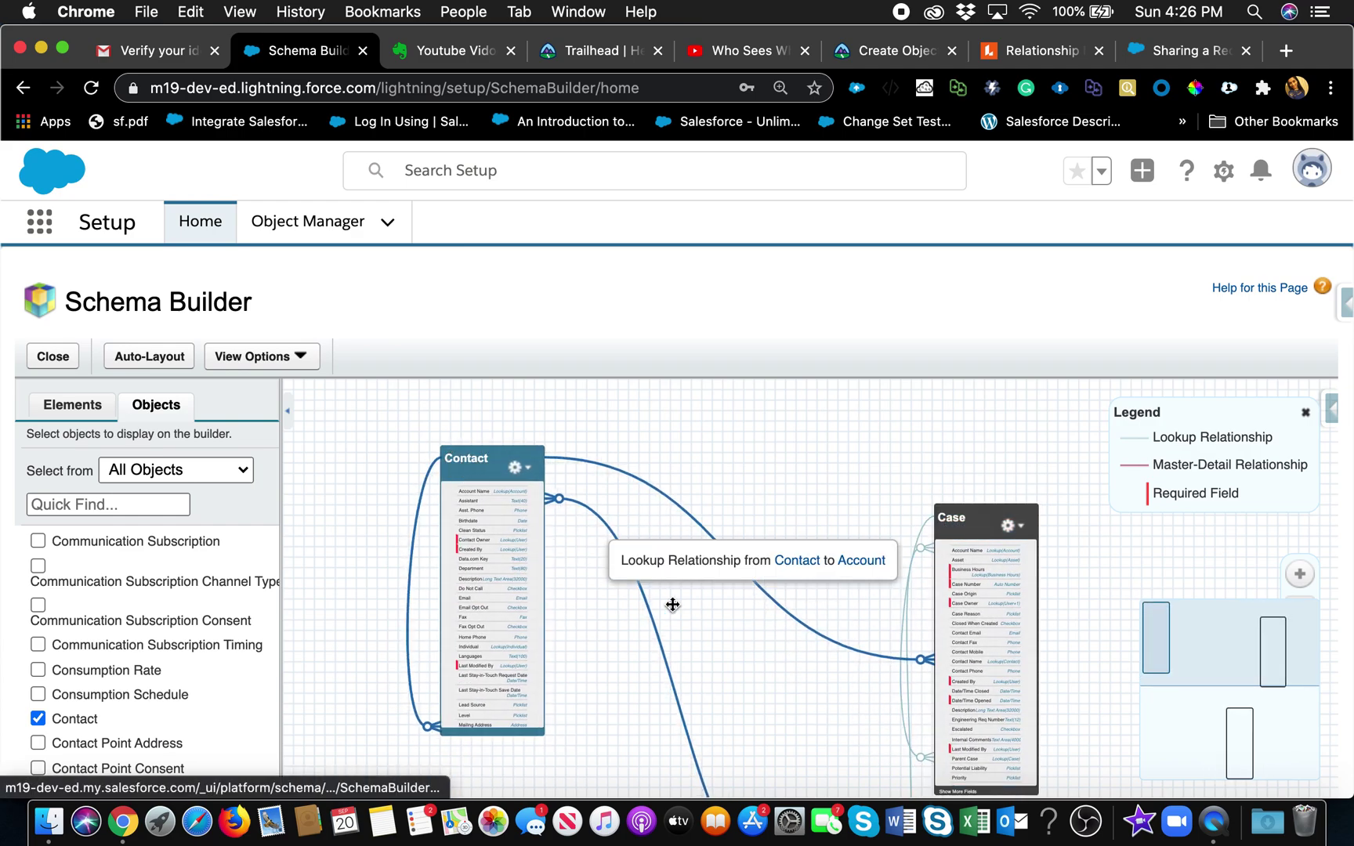
drag(972, 521, 938, 444)
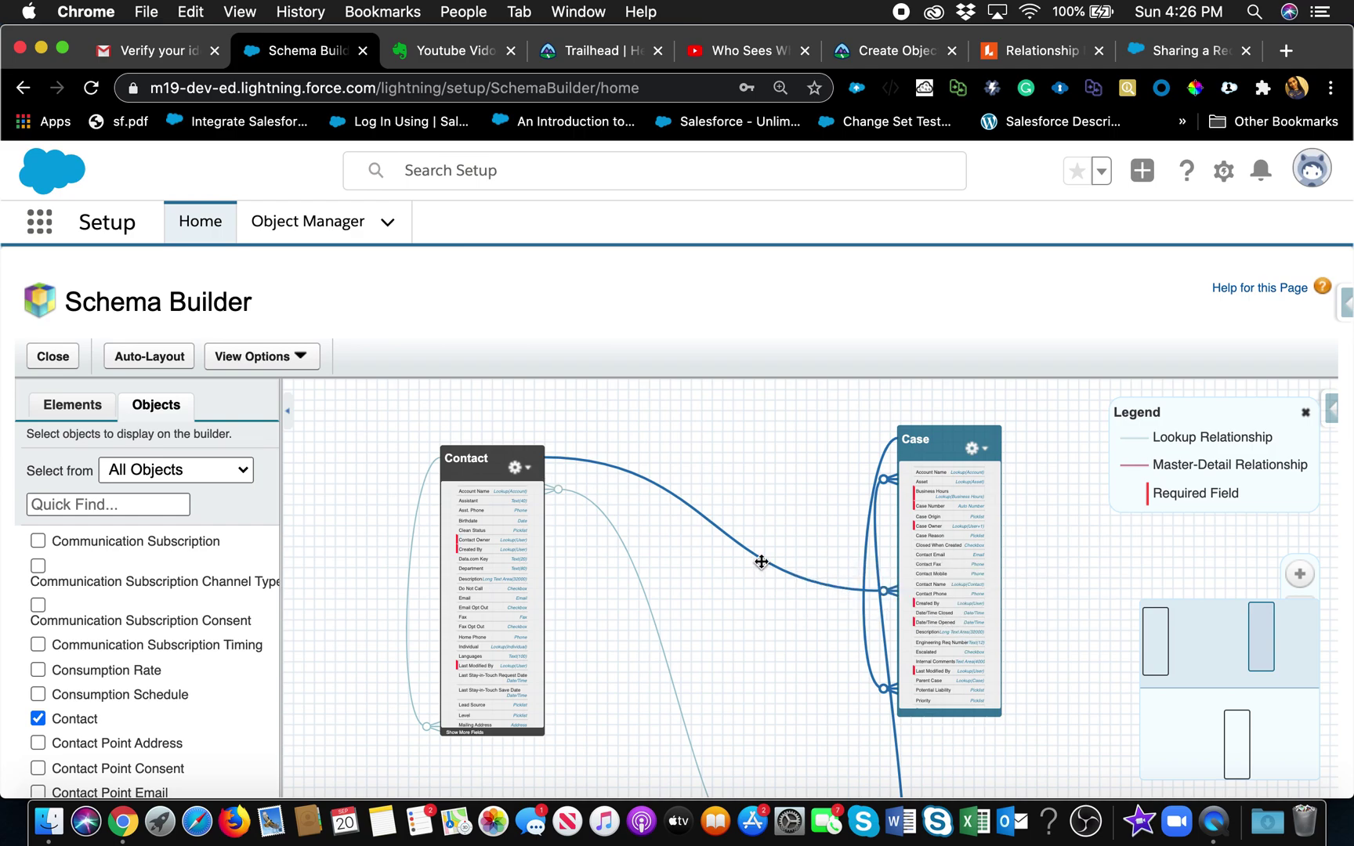
mouse_move(809, 580)
- Find the Contact object in Object Manager with "cont", open its fields and relationships, and check the Account Name field's data type
click(302, 242)
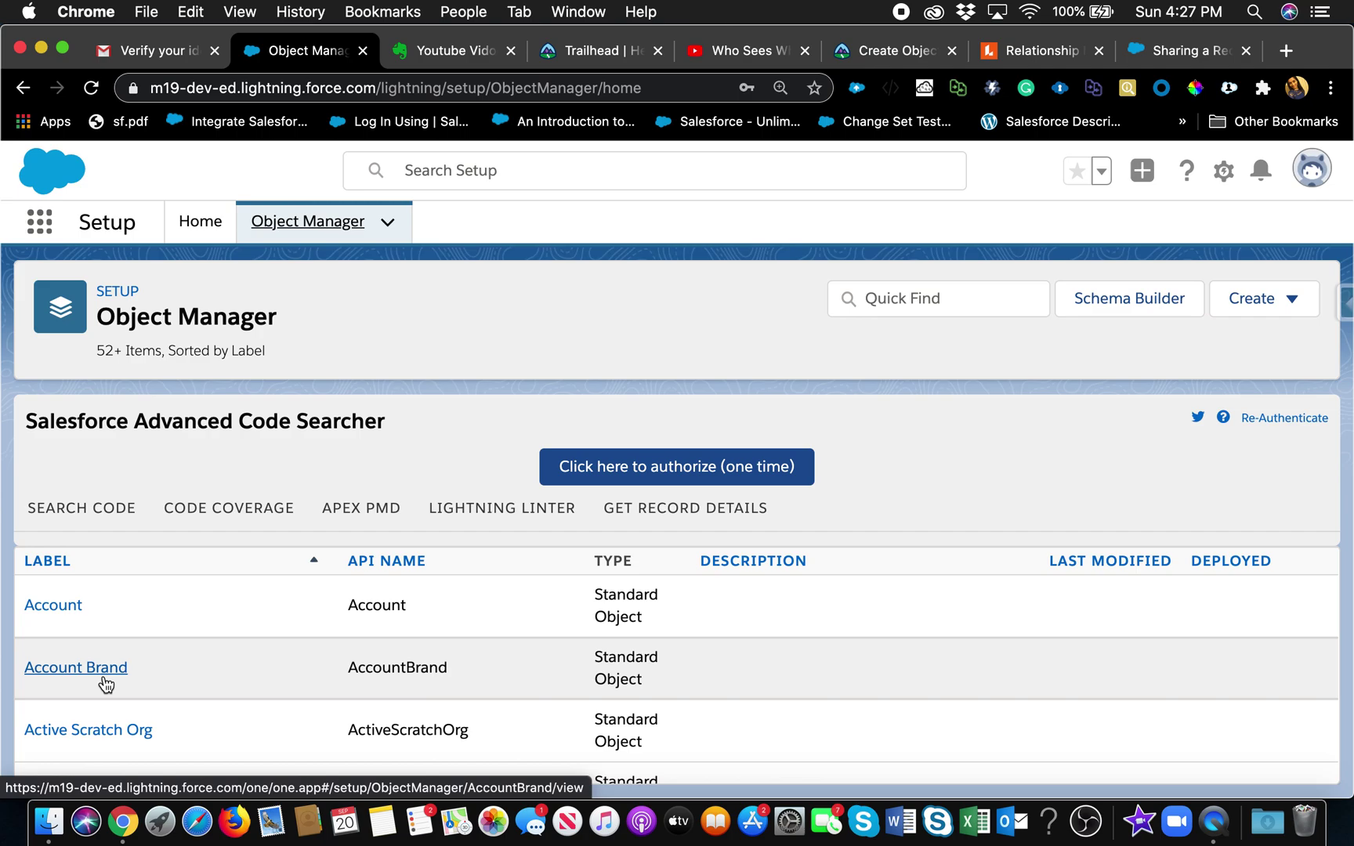
click(959, 308)
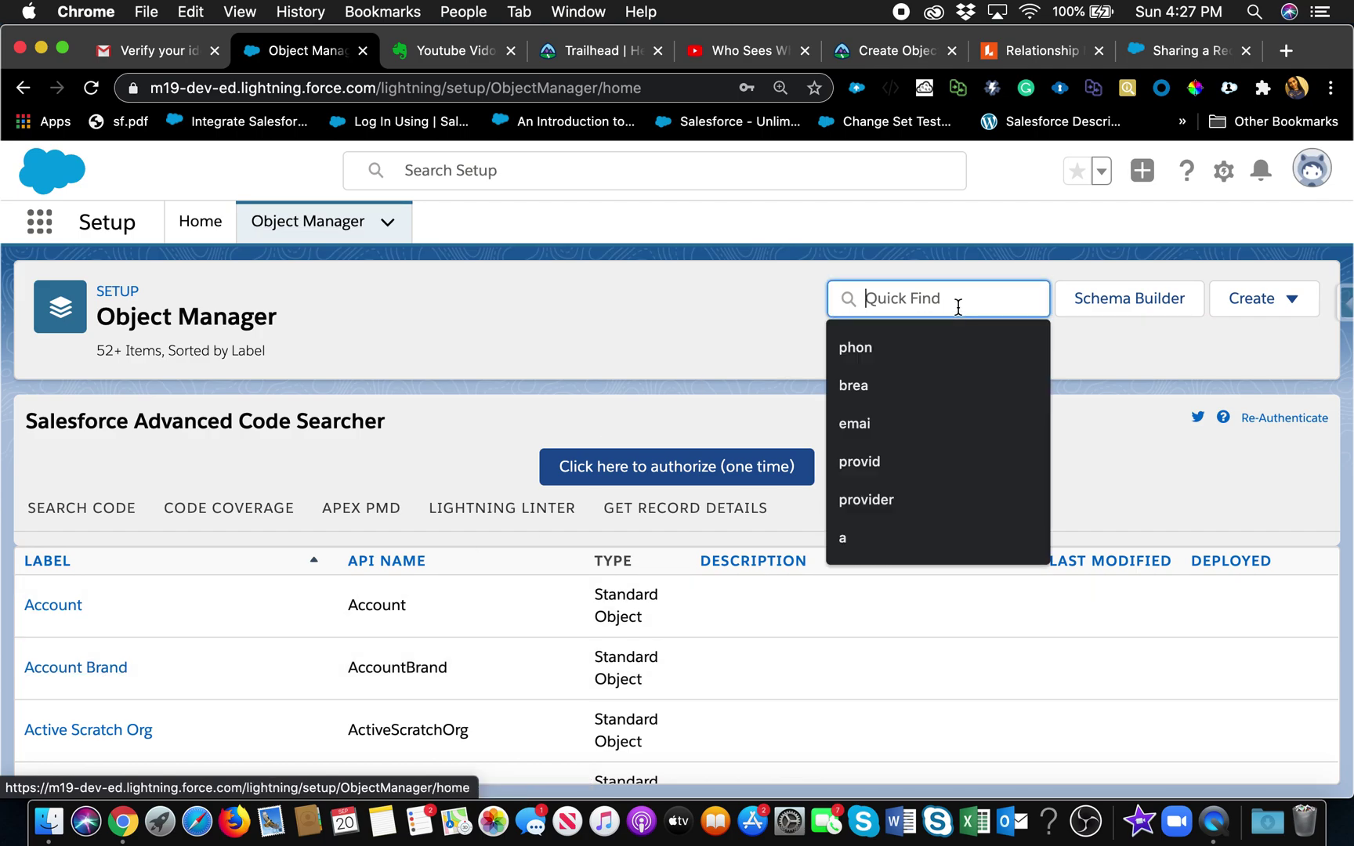
text(con)
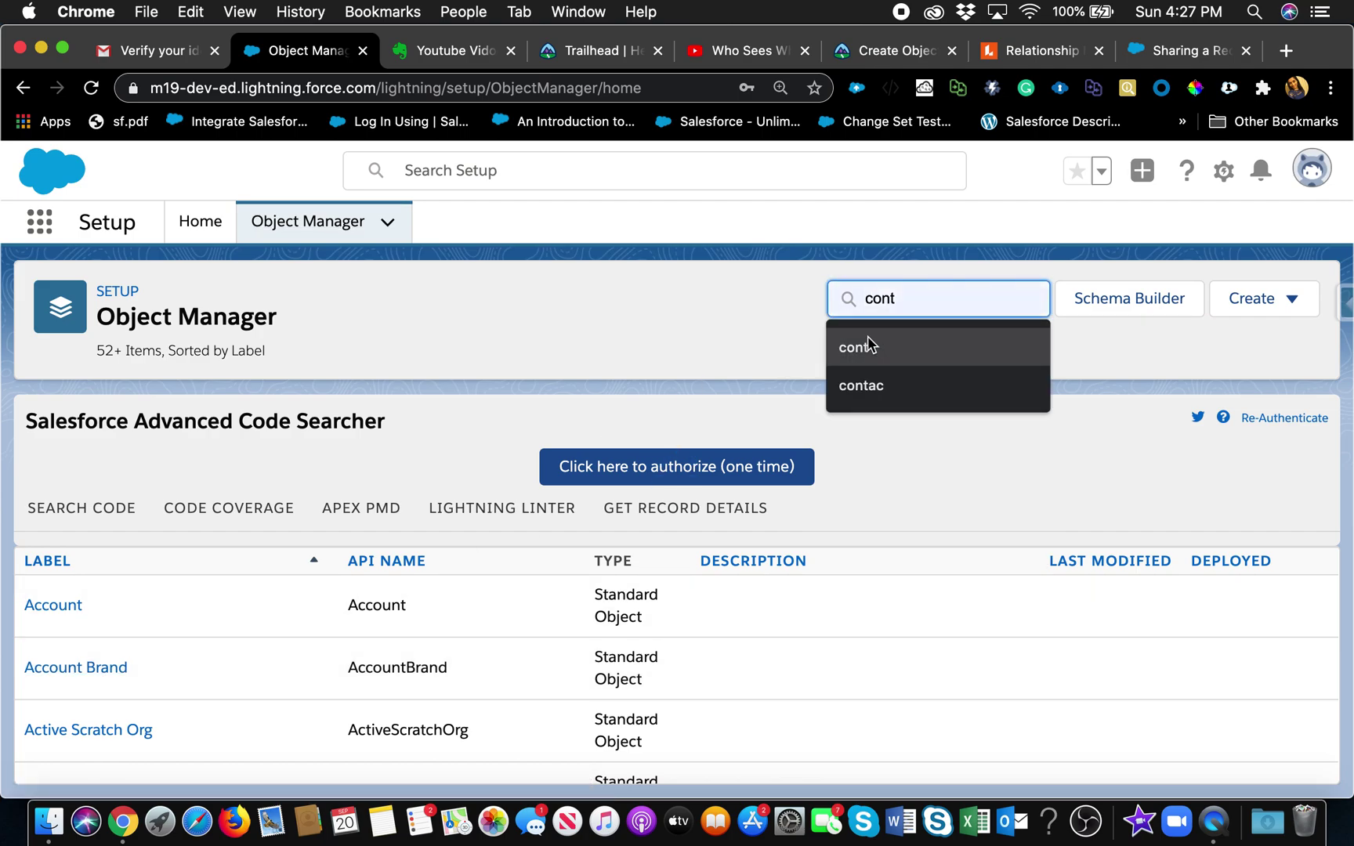
click(40, 757)
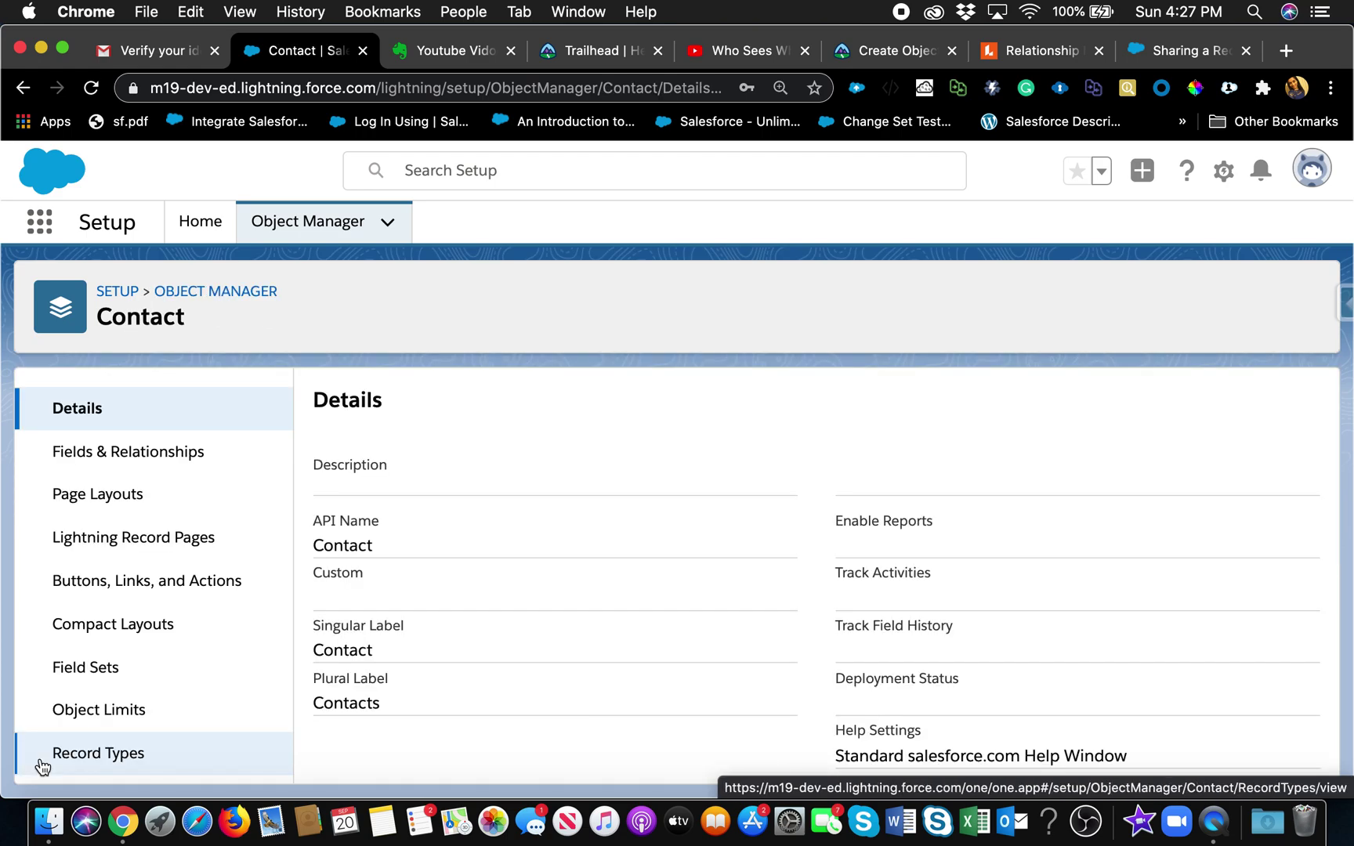
click(193, 463)
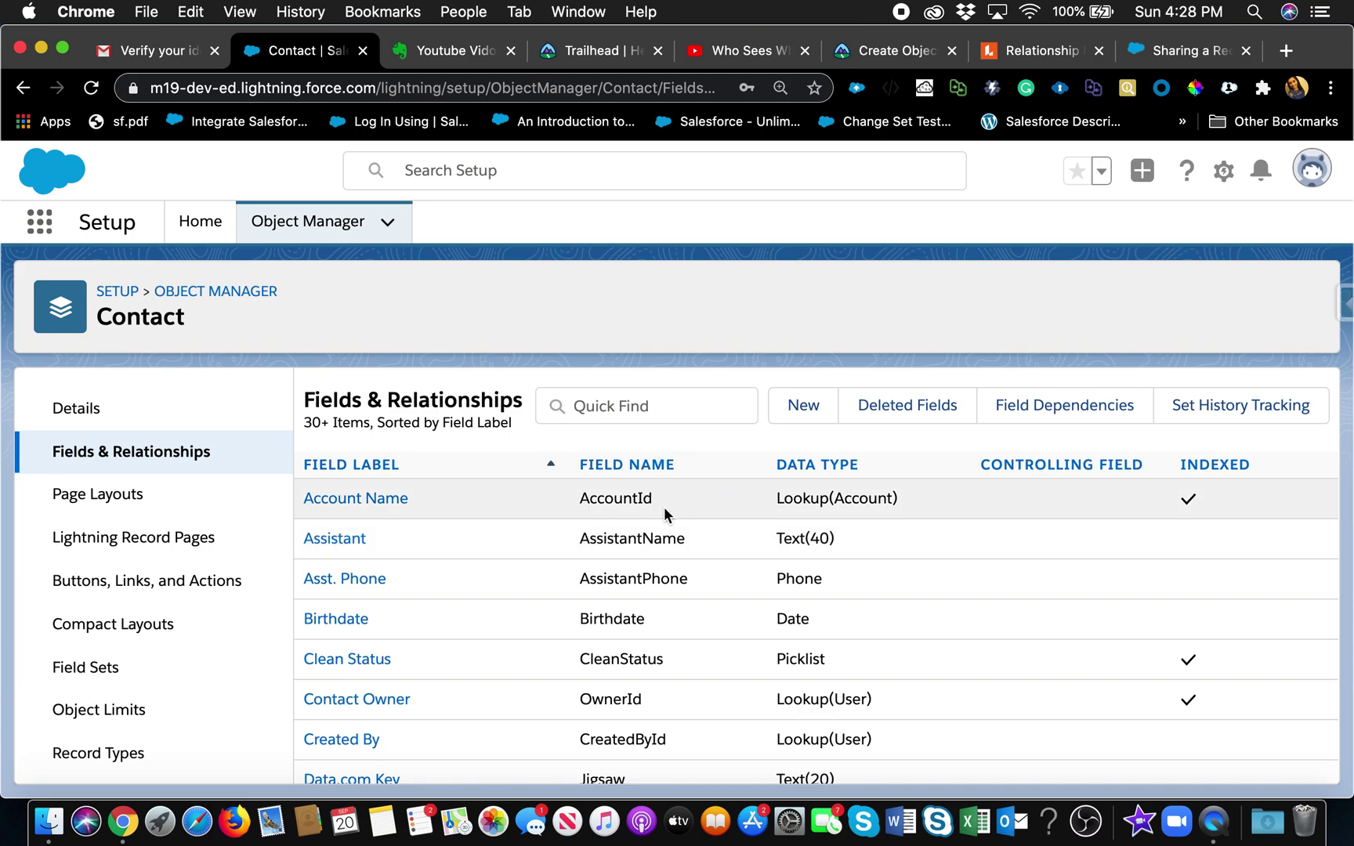
double_click(814, 499)
double_click(867, 500)
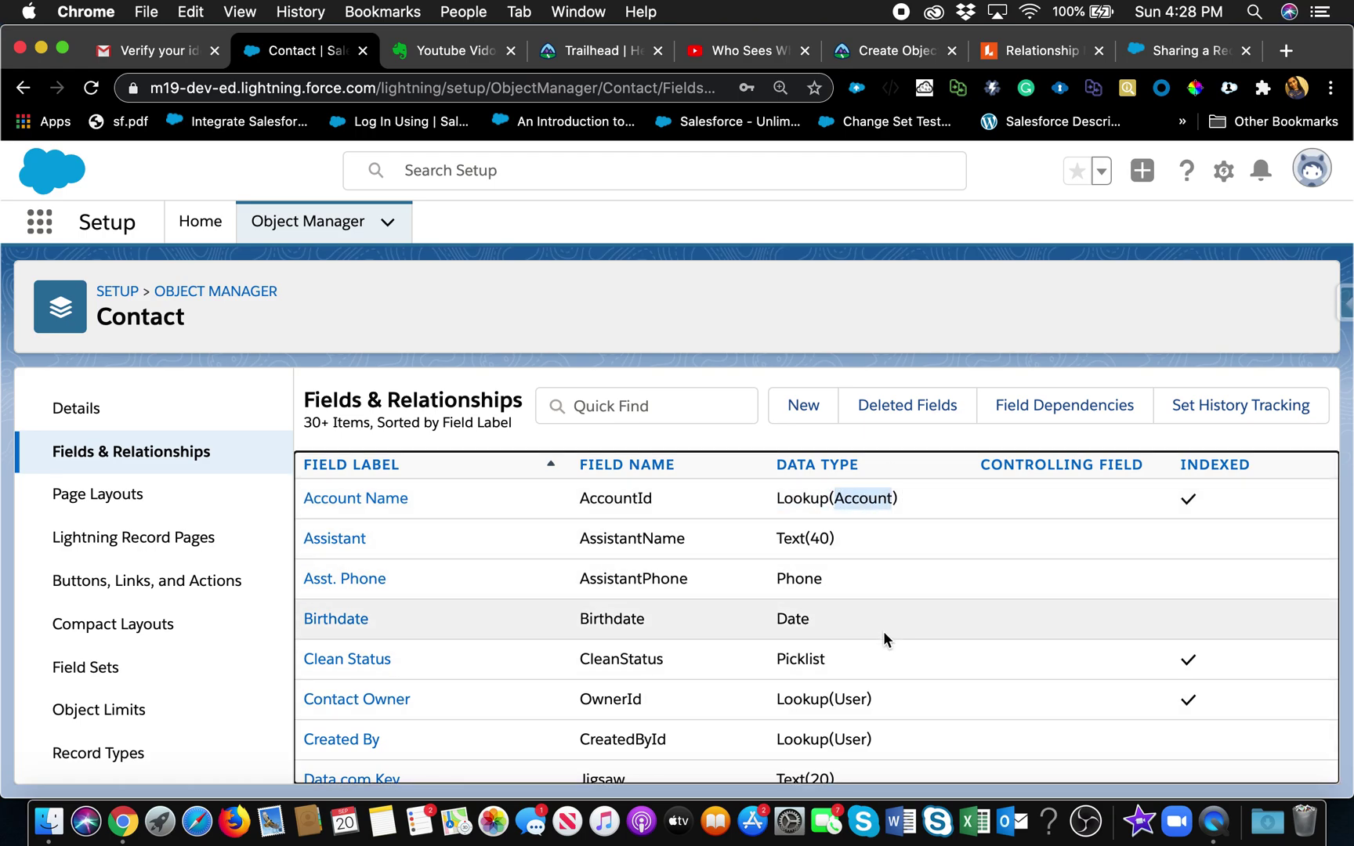
- Start a new custom field on Contact with the Lookup Relationship data type
click(805, 406)
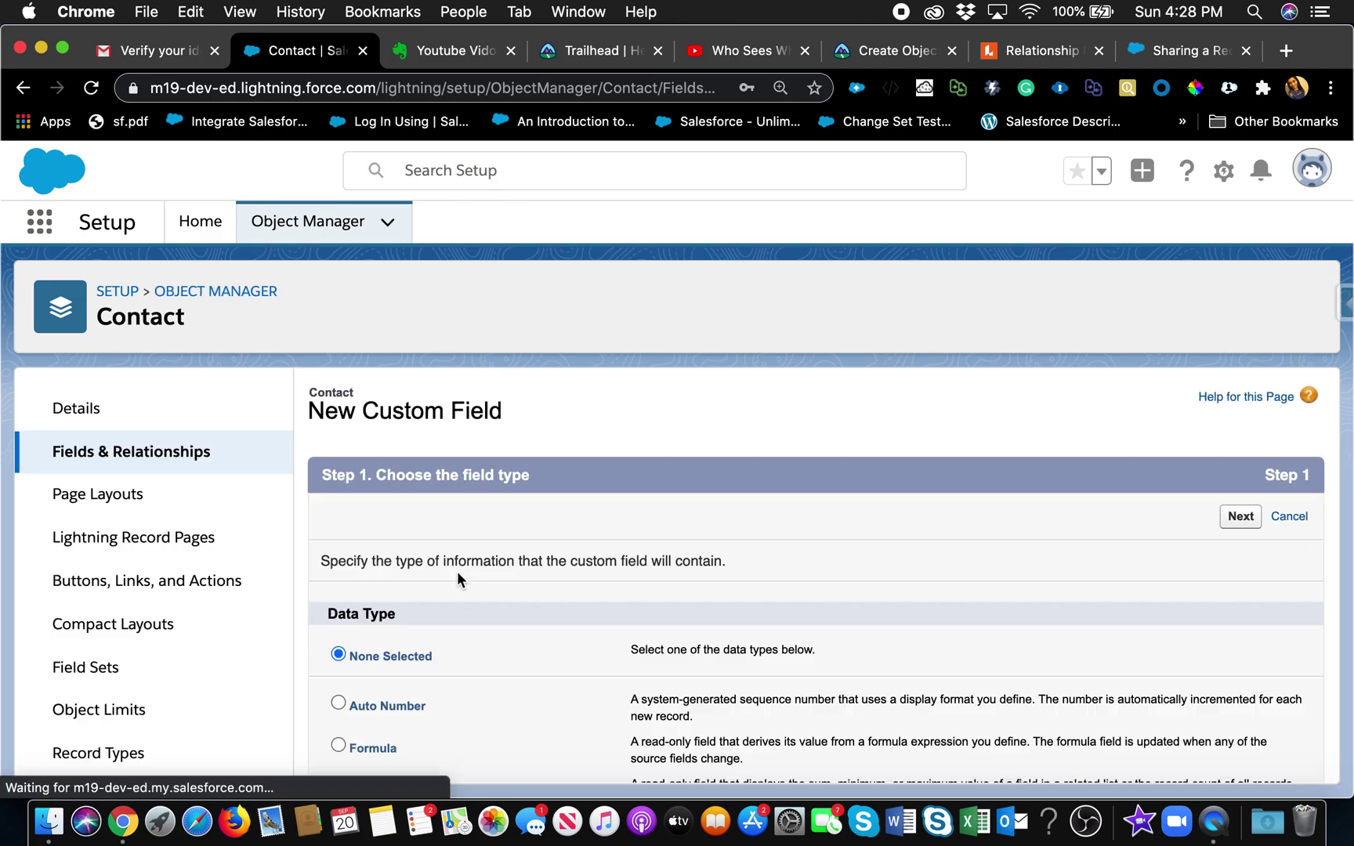
scroll(456, 571, down, 10)
scroll(408, 656, up, 4)
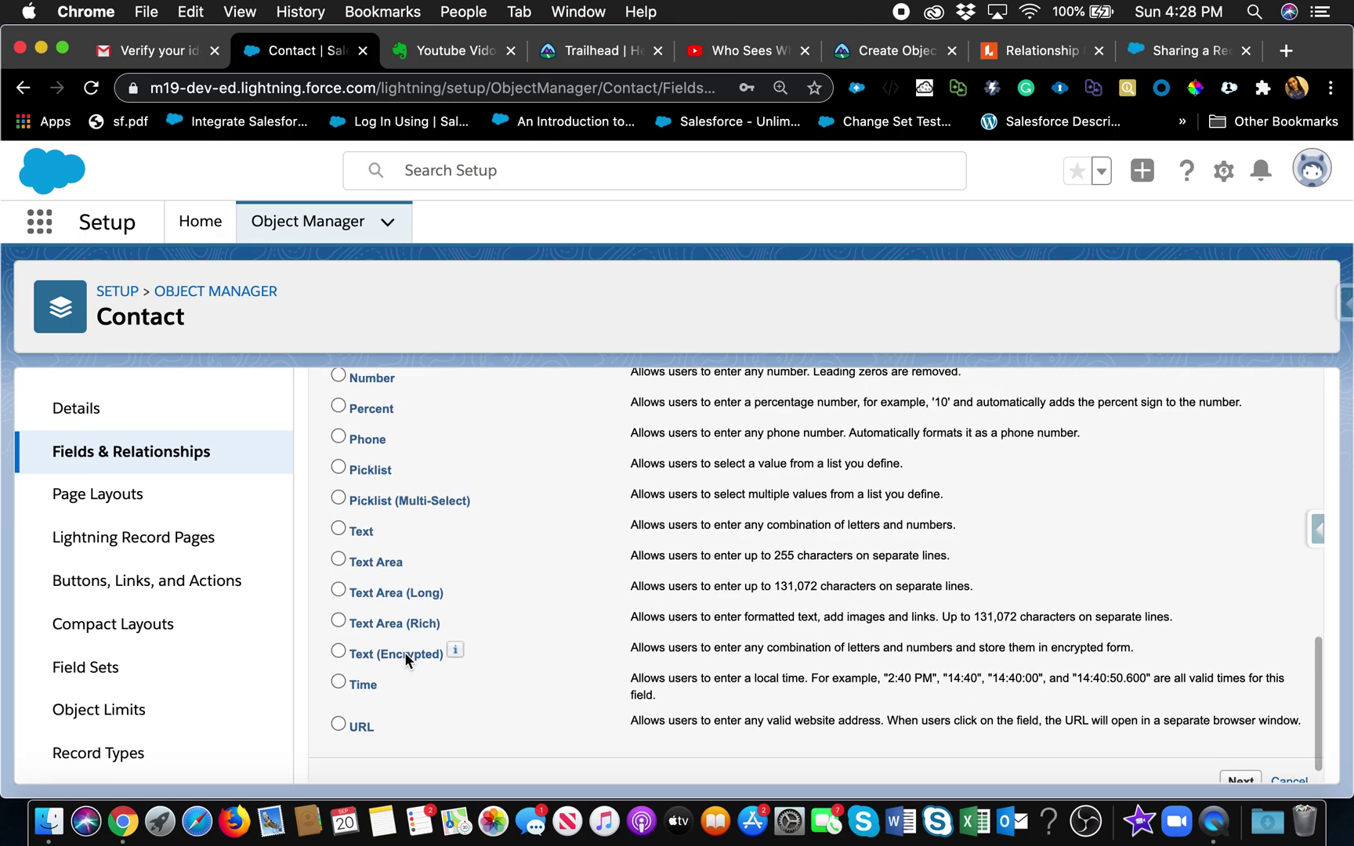
scroll(406, 661, up, 3)
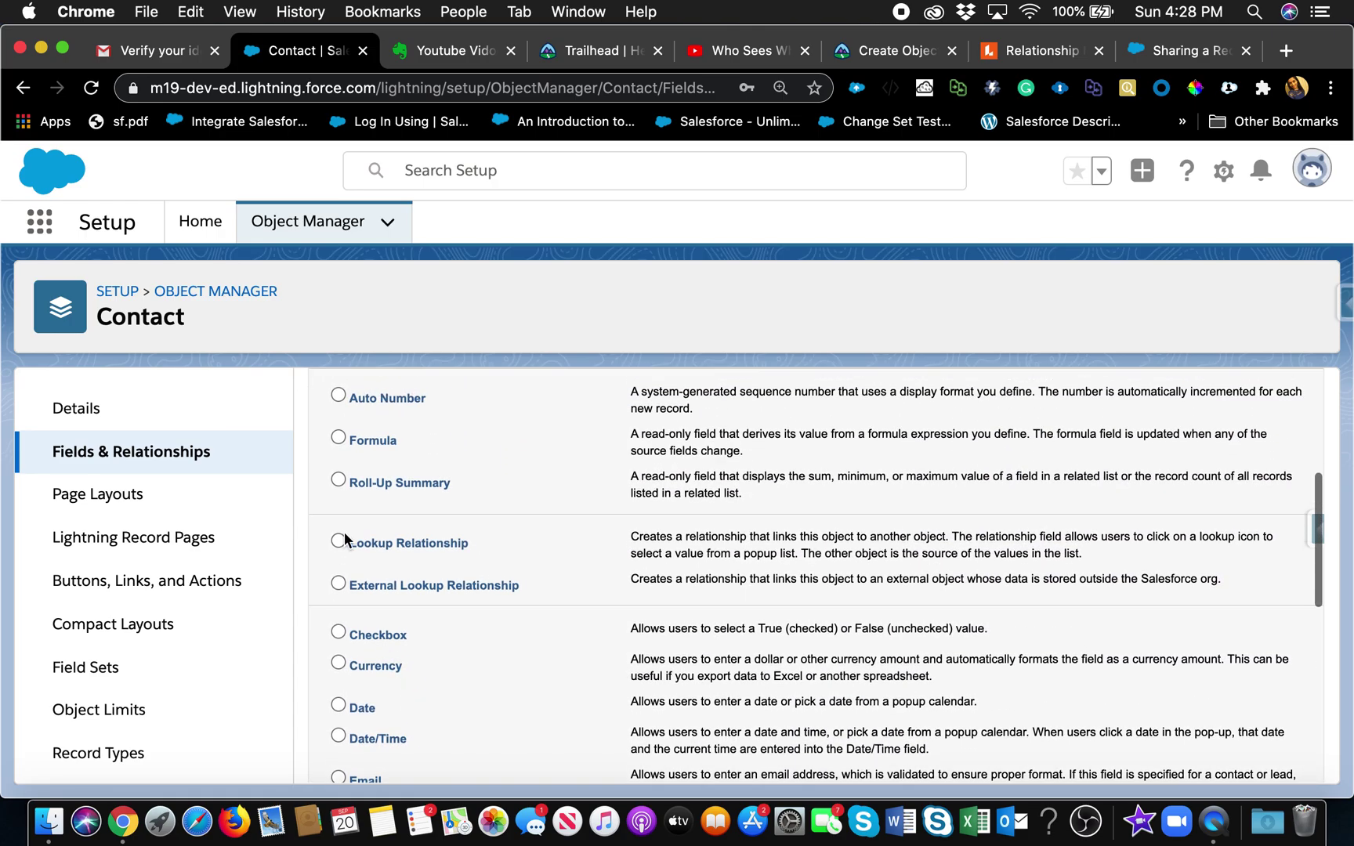
click(338, 539)
- Review the data types available for a custom field on Contact, especially the relationship types
scroll(592, 519, up, 2)
scroll(431, 515, down, 1)
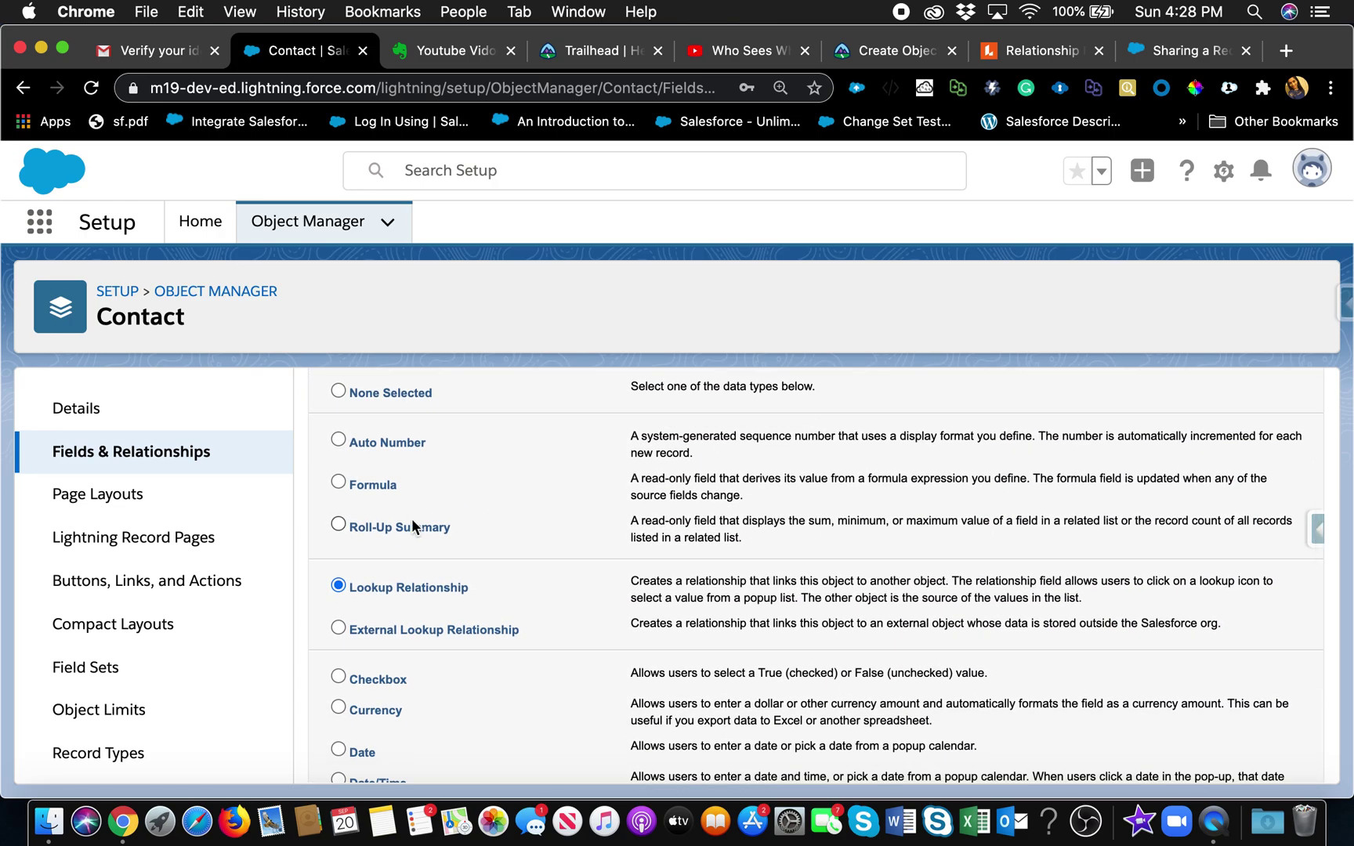
scroll(413, 522, down, 1)
scroll(383, 569, down, 8)
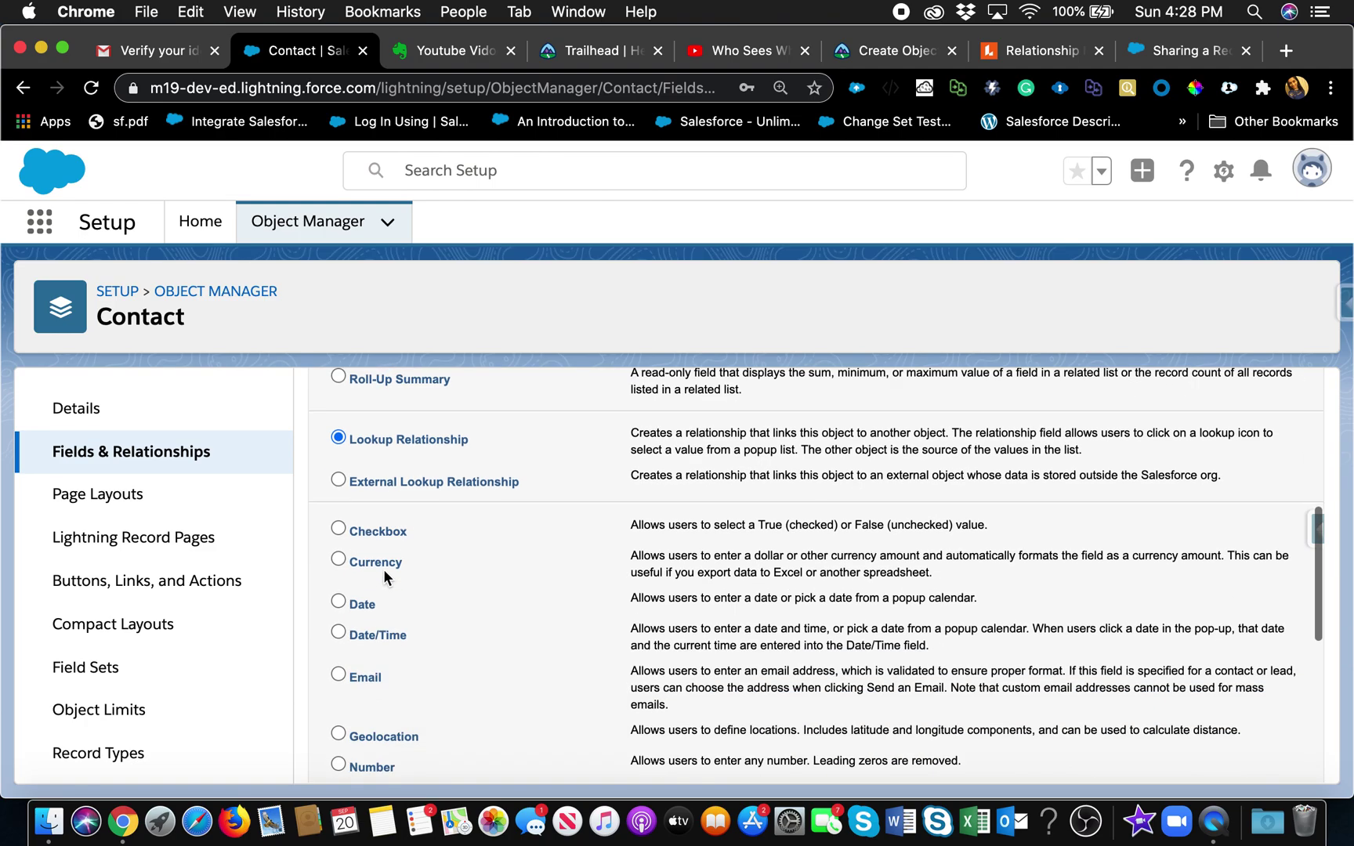
scroll(383, 569, up, 8)
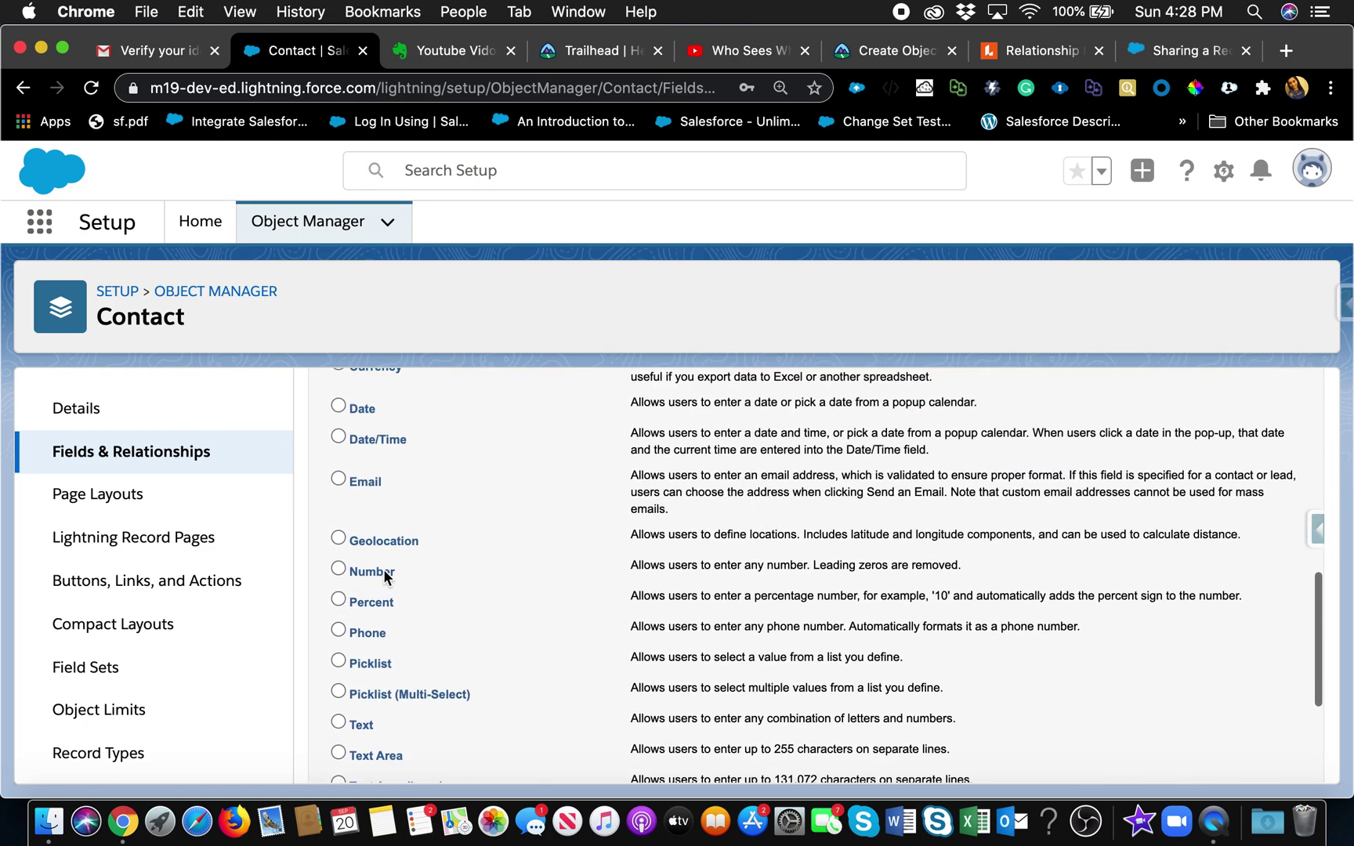
scroll(383, 569, down, 6)
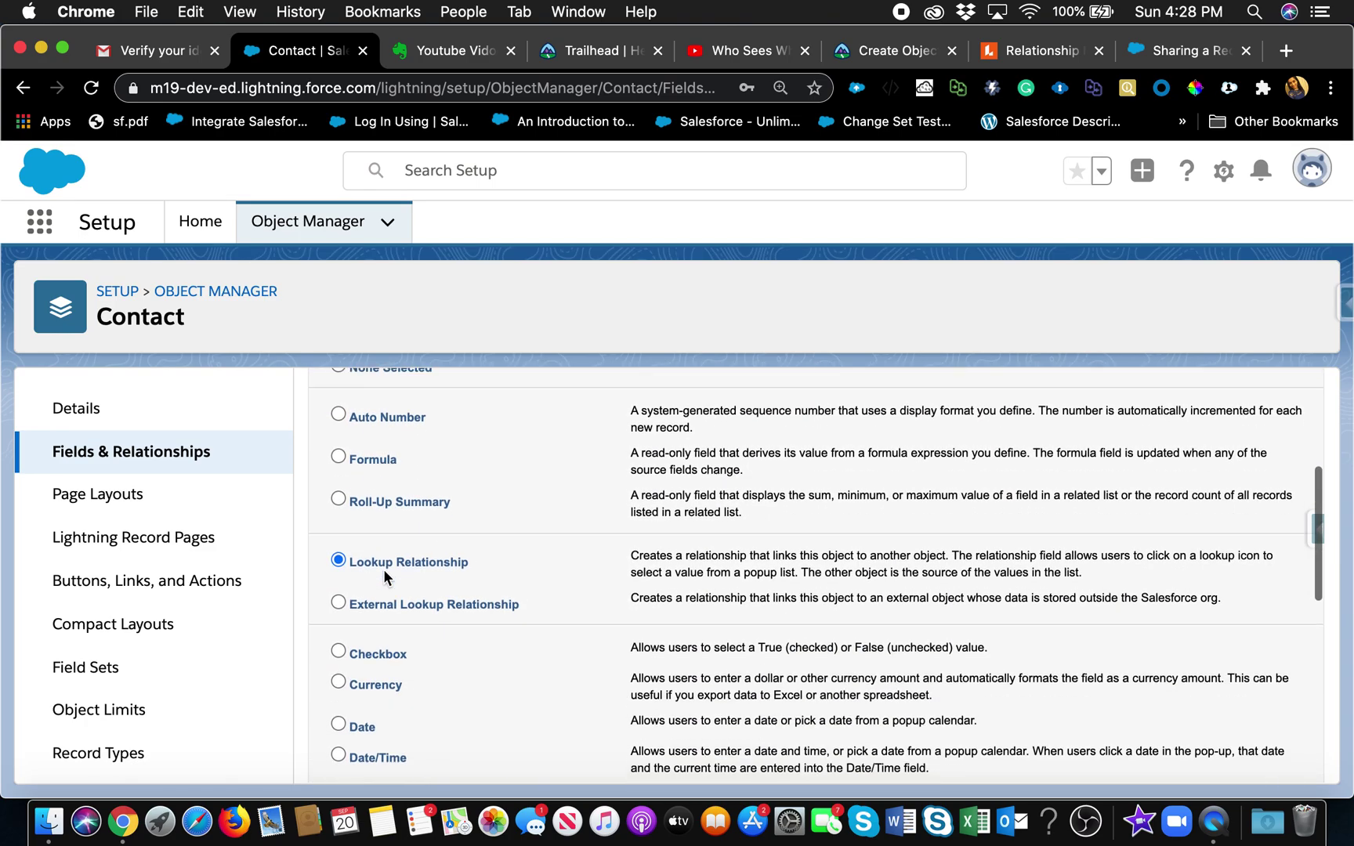
scroll(384, 577, down, 3)
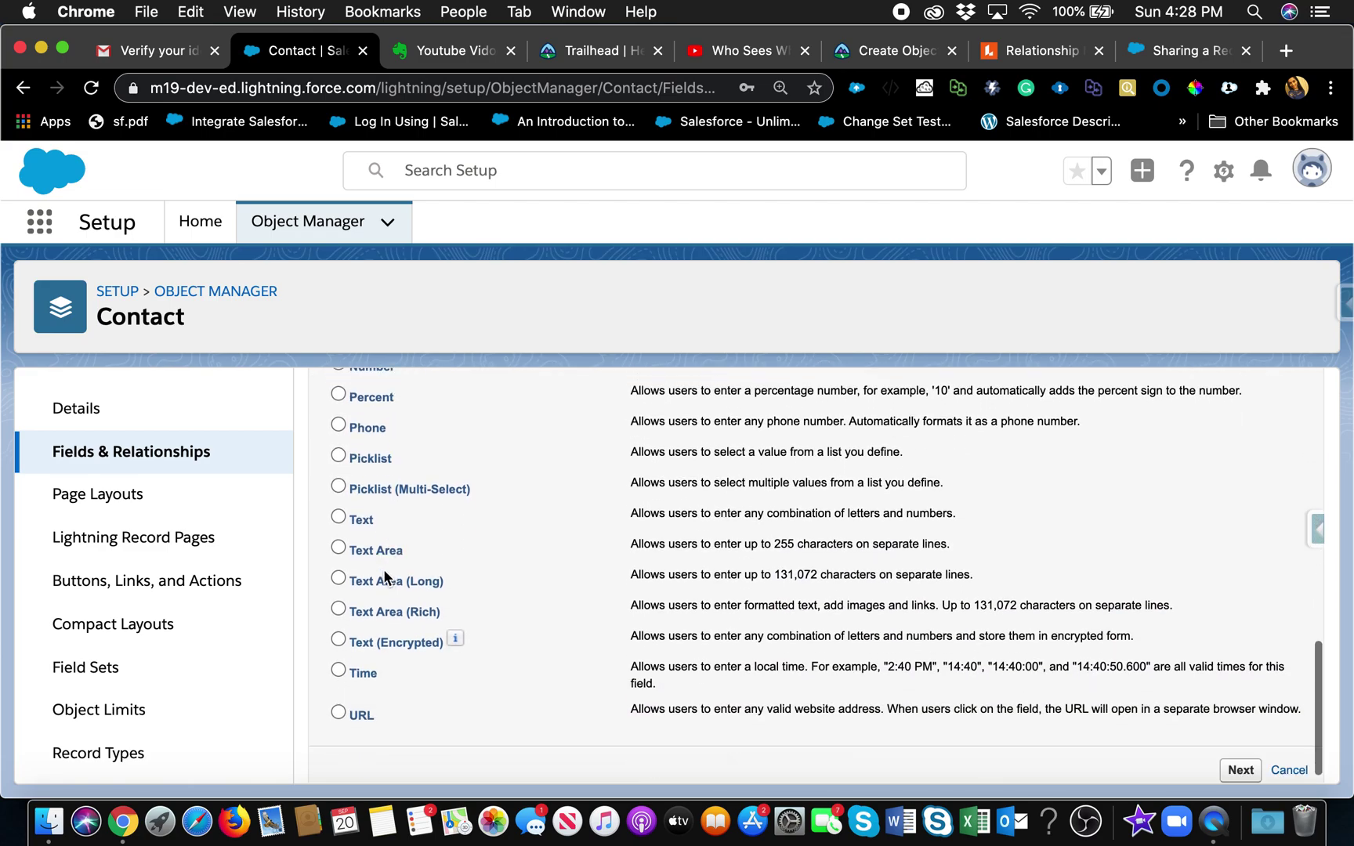
scroll(384, 576, up, 1)
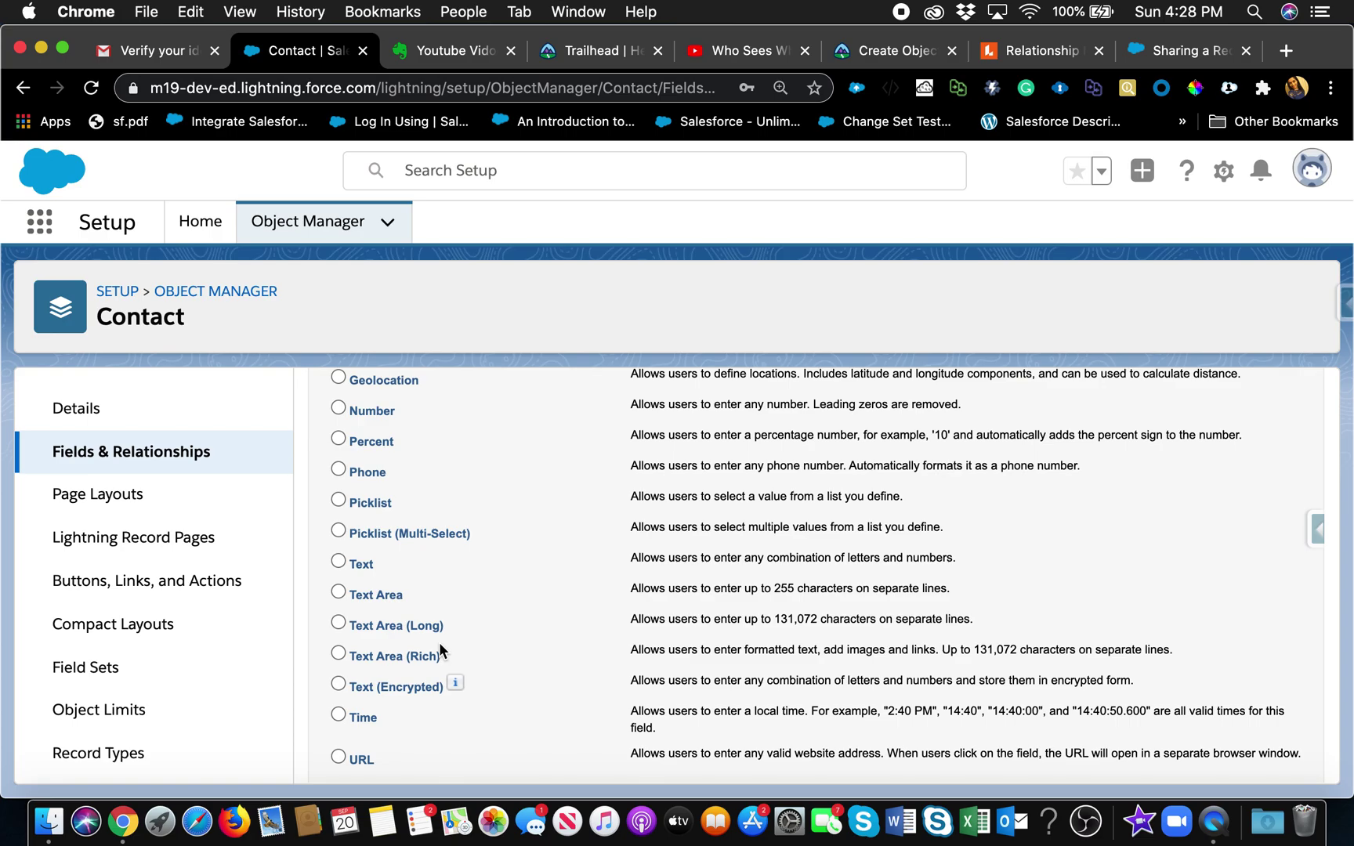
scroll(439, 646, up, 5)
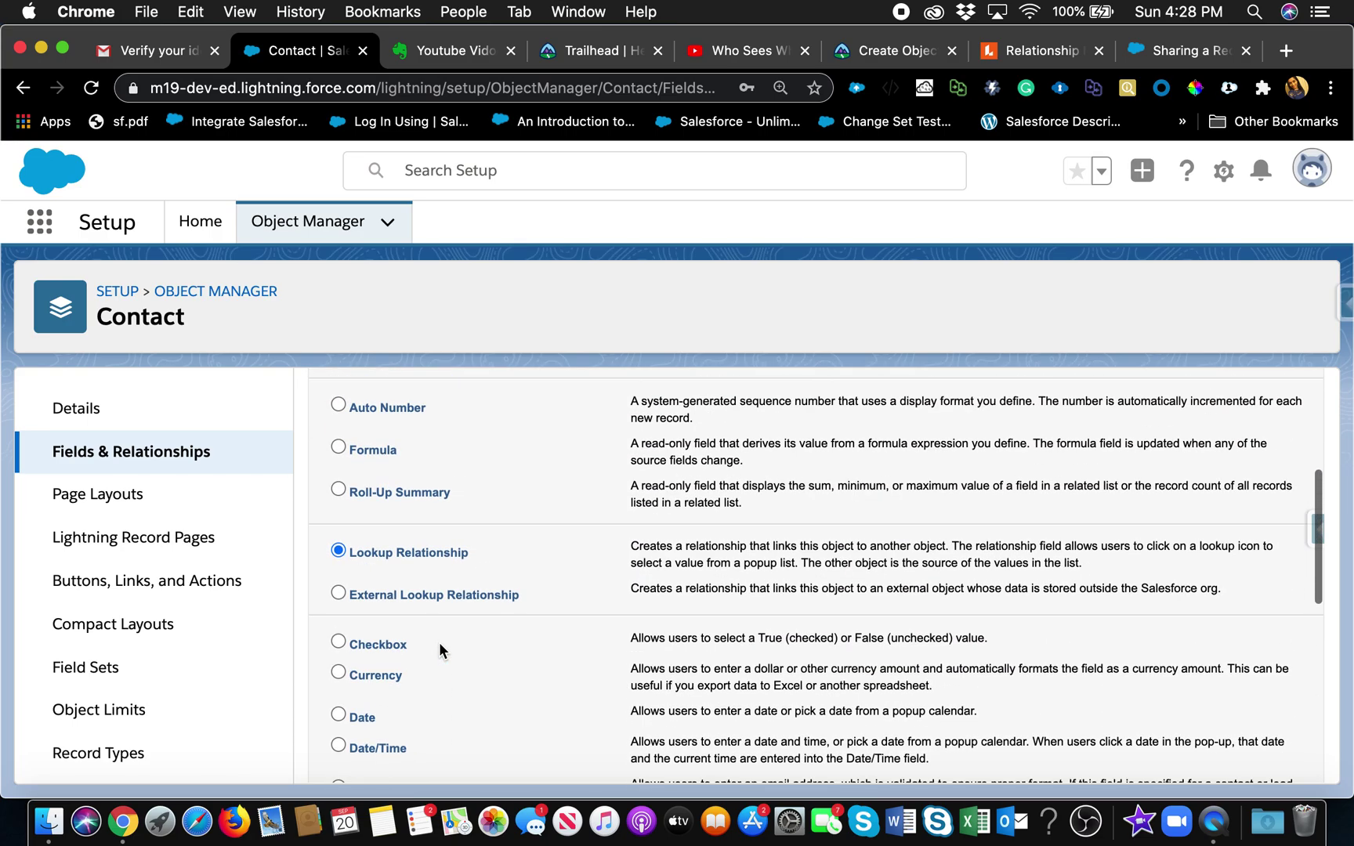
scroll(438, 641, up, 2)
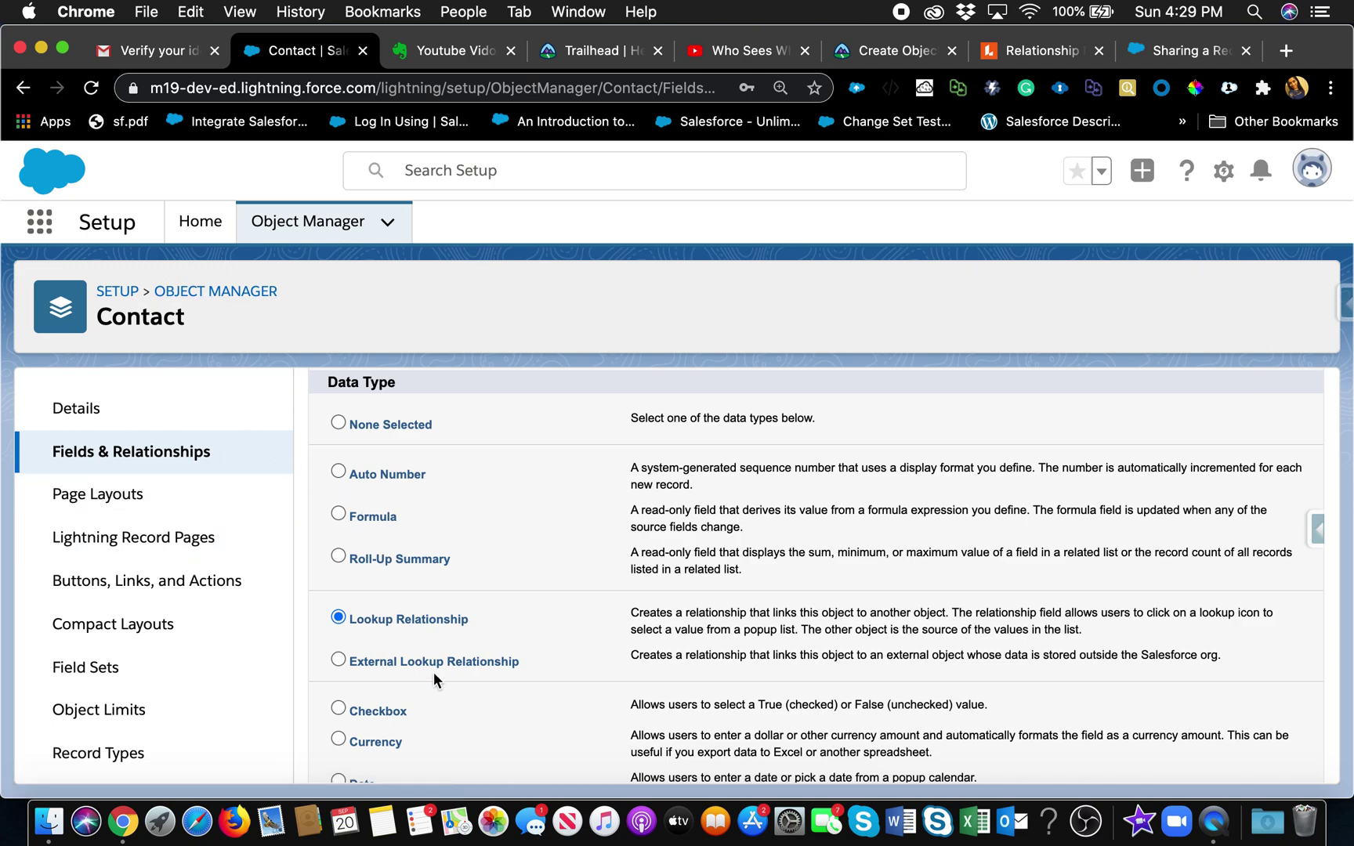
scroll(411, 625, up, 3)
scroll(410, 626, down, 2)
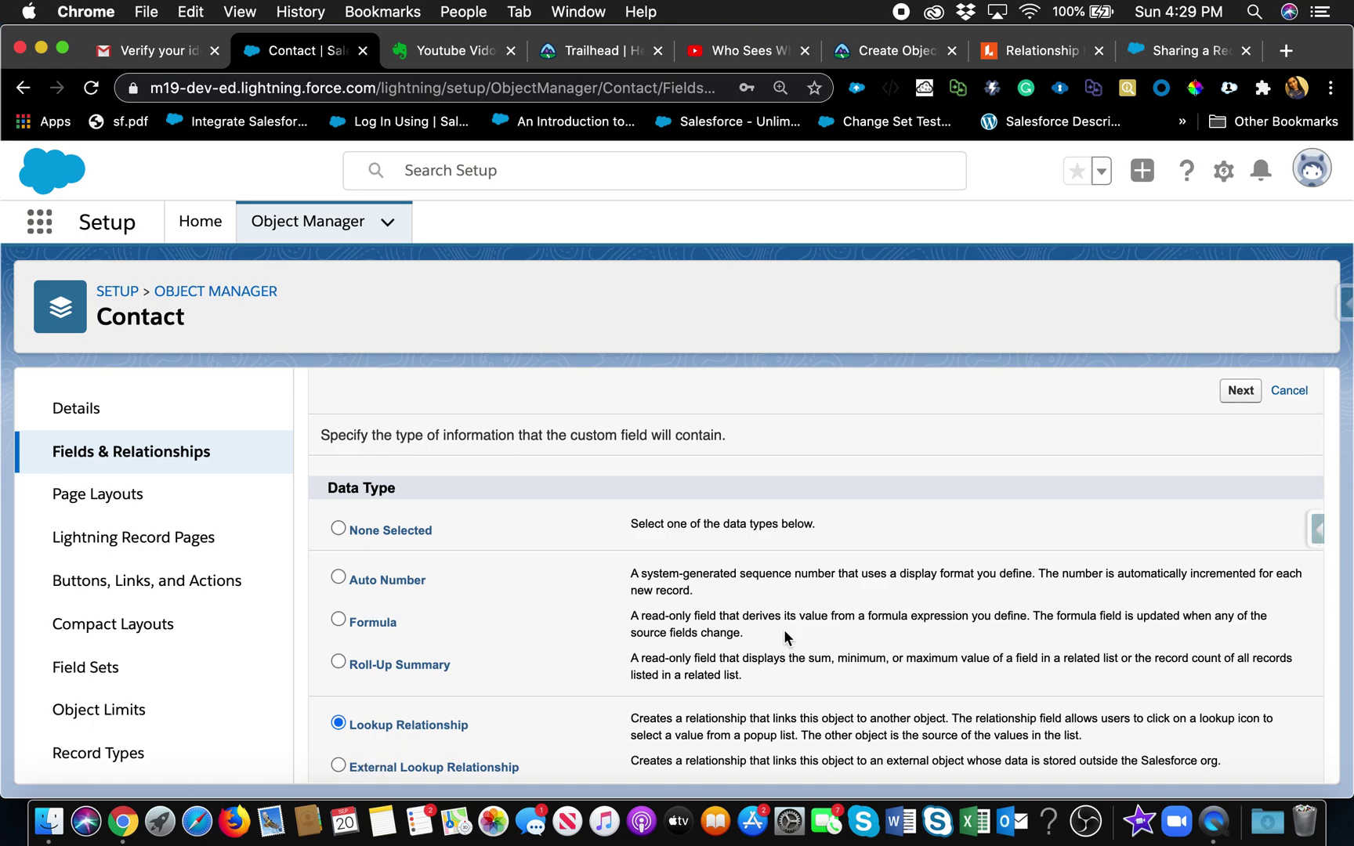
- Continue to choosing the related object and browse the objects offered for Related To, leaving the choice at None
click(1241, 391)
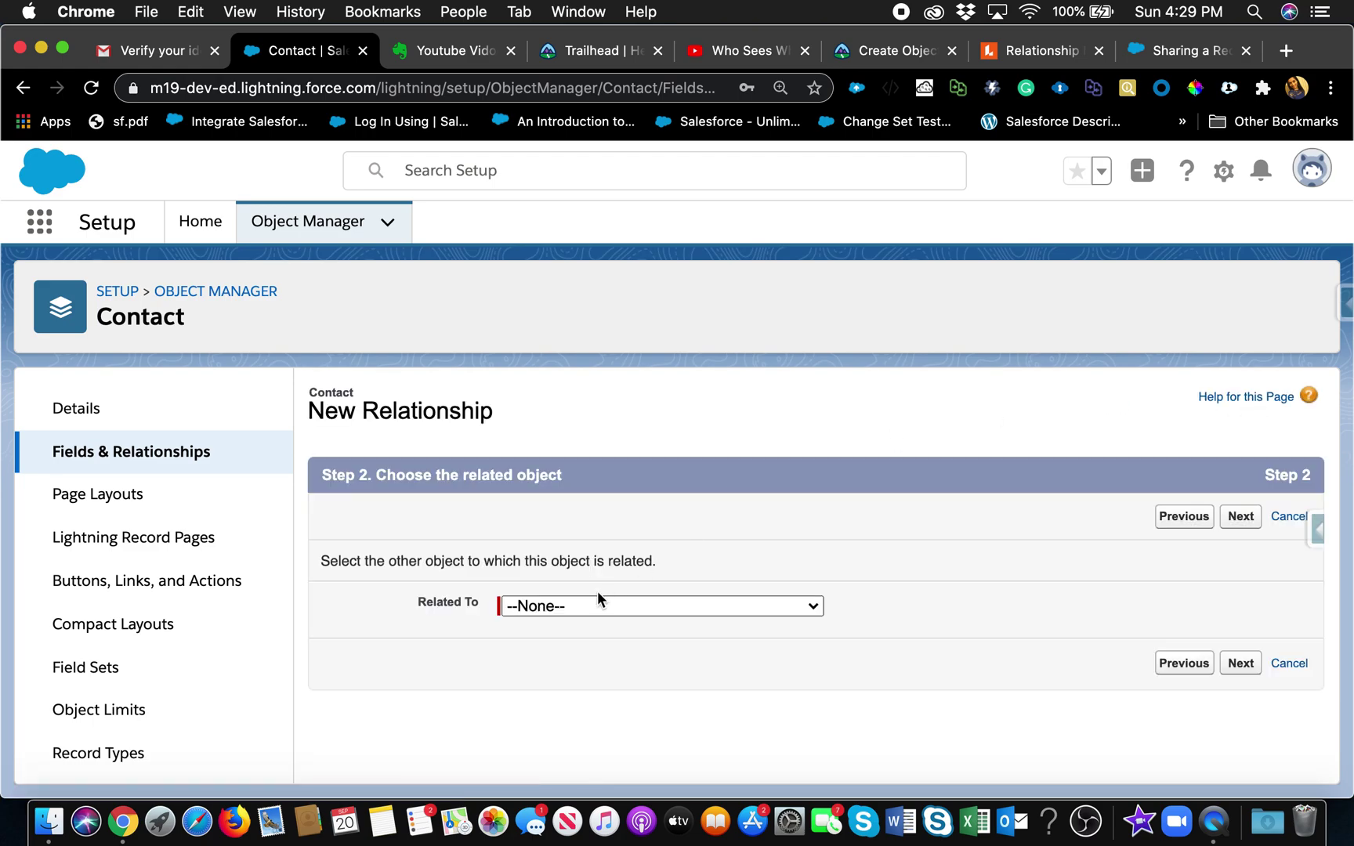
click(597, 605)
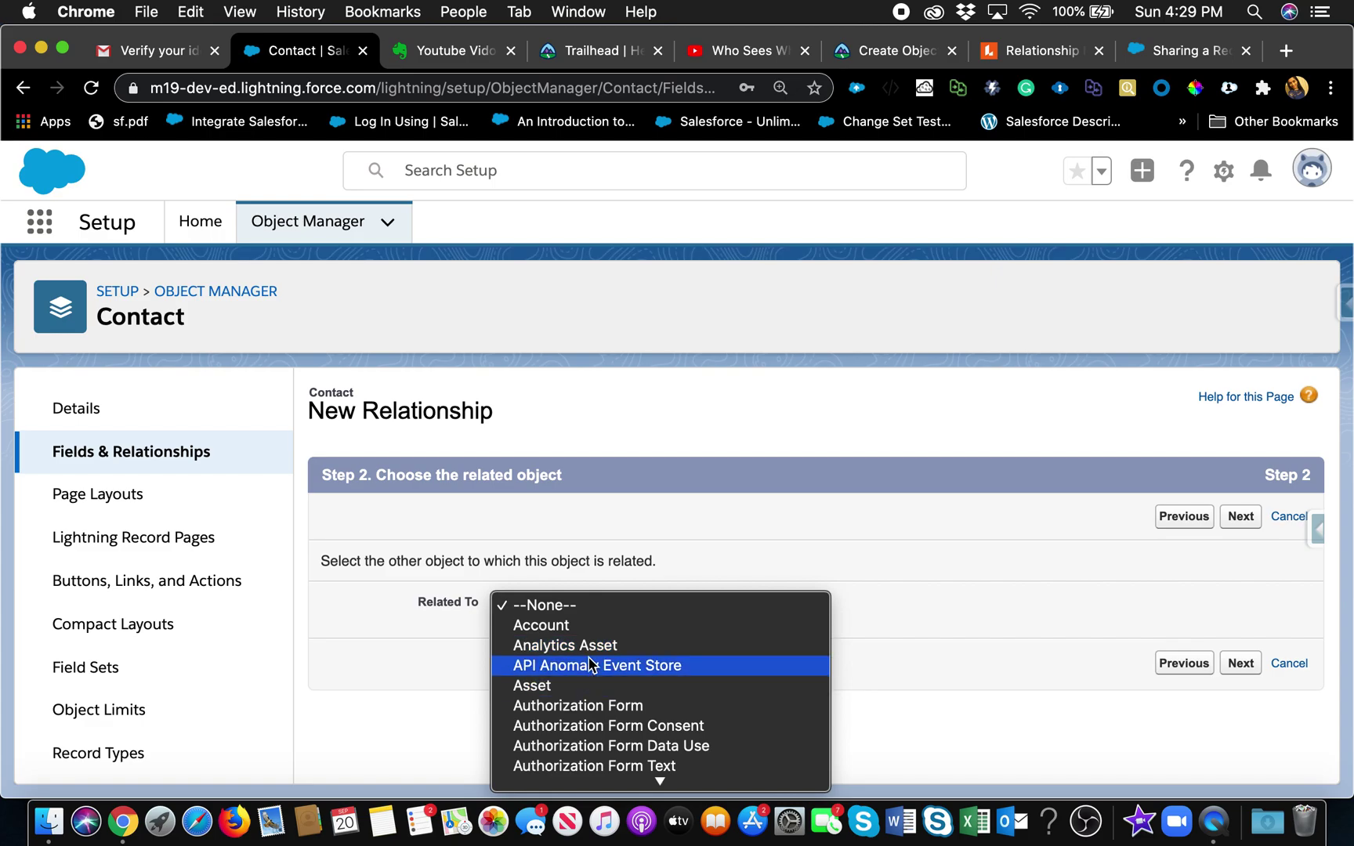
scroll(596, 664, down, 3)
scroll(558, 666, down, 10)
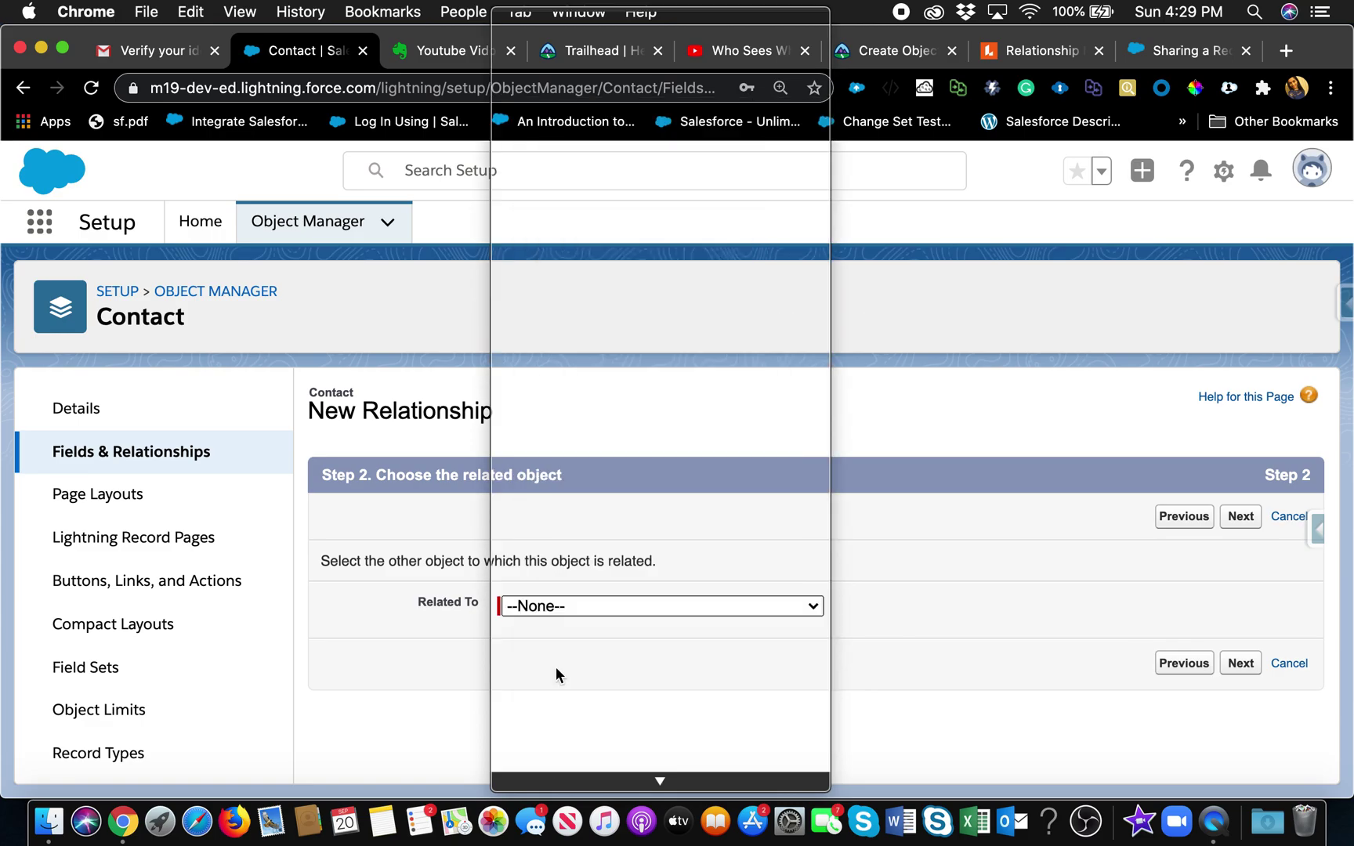
click(408, 628)
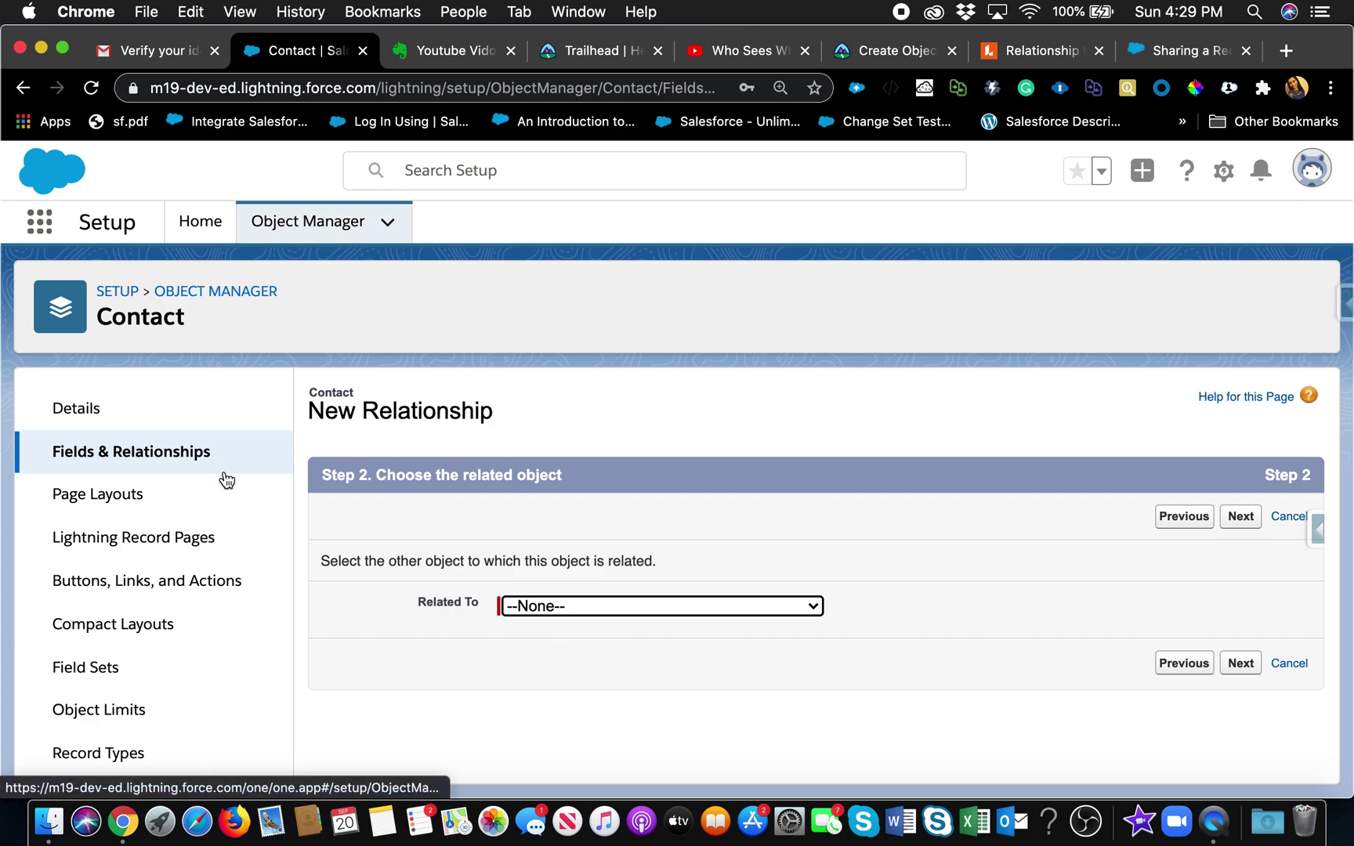
- Switch to the Relationship Model diagram in Lucidchart and look at the Case box connected to Account
click(1043, 54)
click(474, 307)
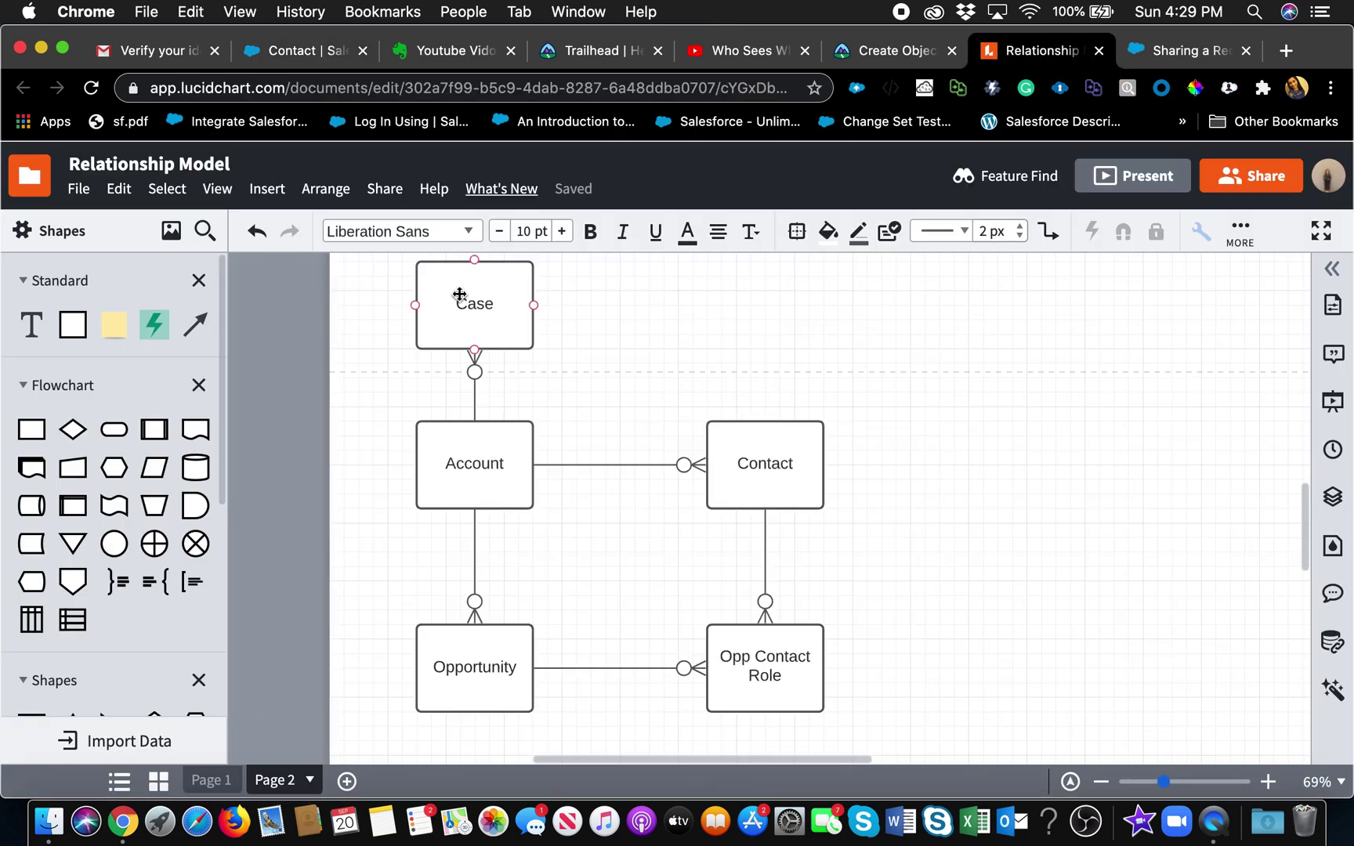
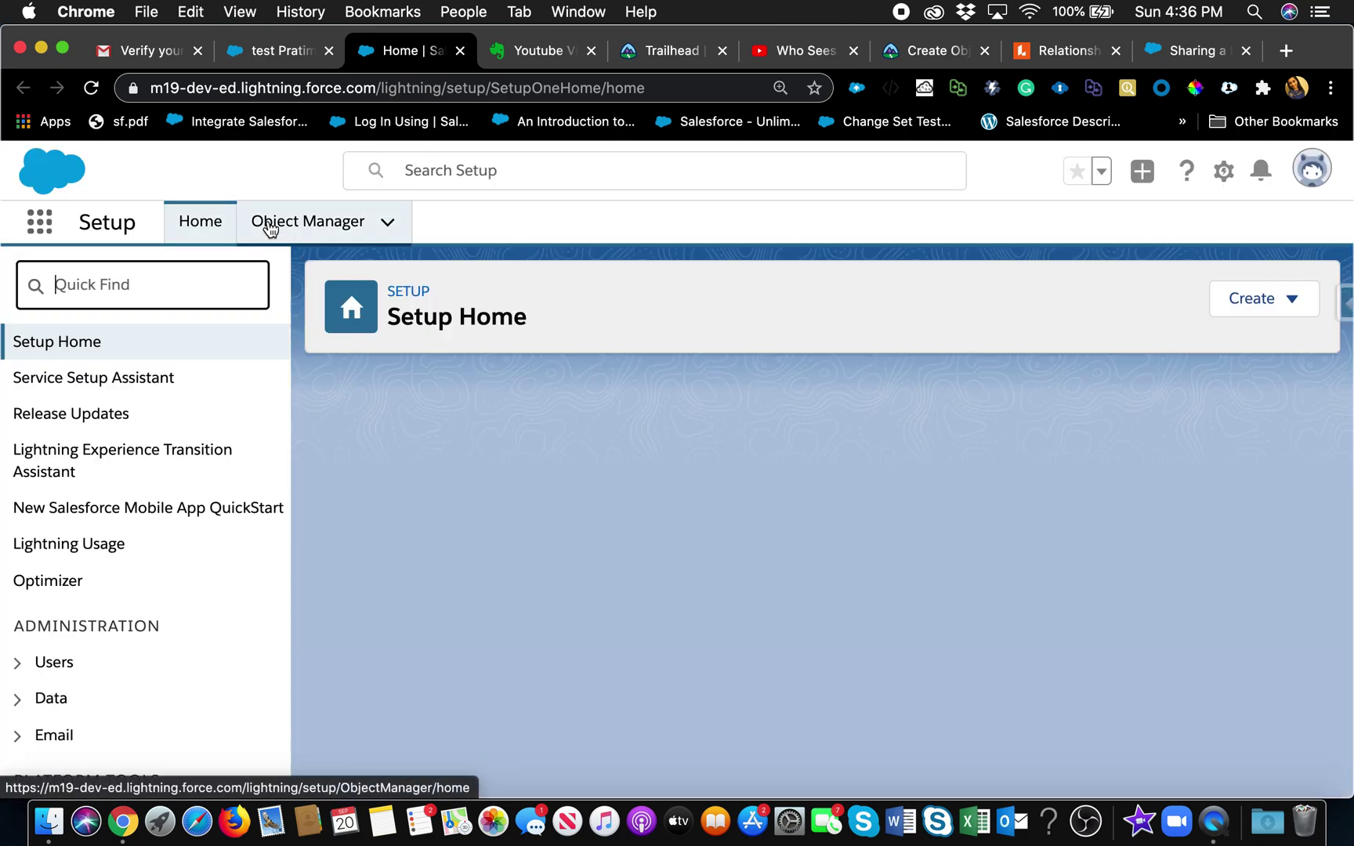
- Search Object Manager for the custom Employee object with "empl", and for the Expense object with "expe"
click(313, 229)
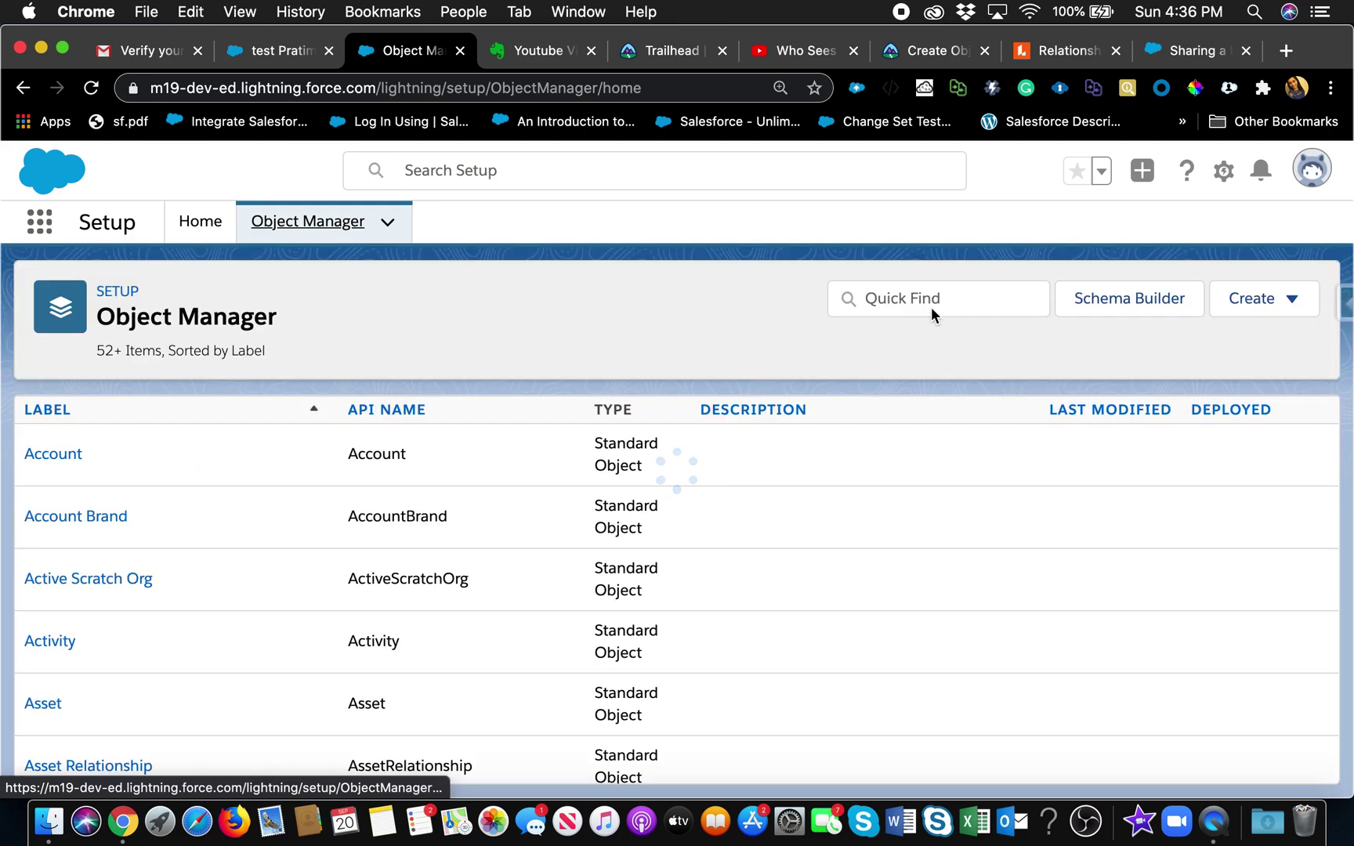
click(985, 297)
text(empl)
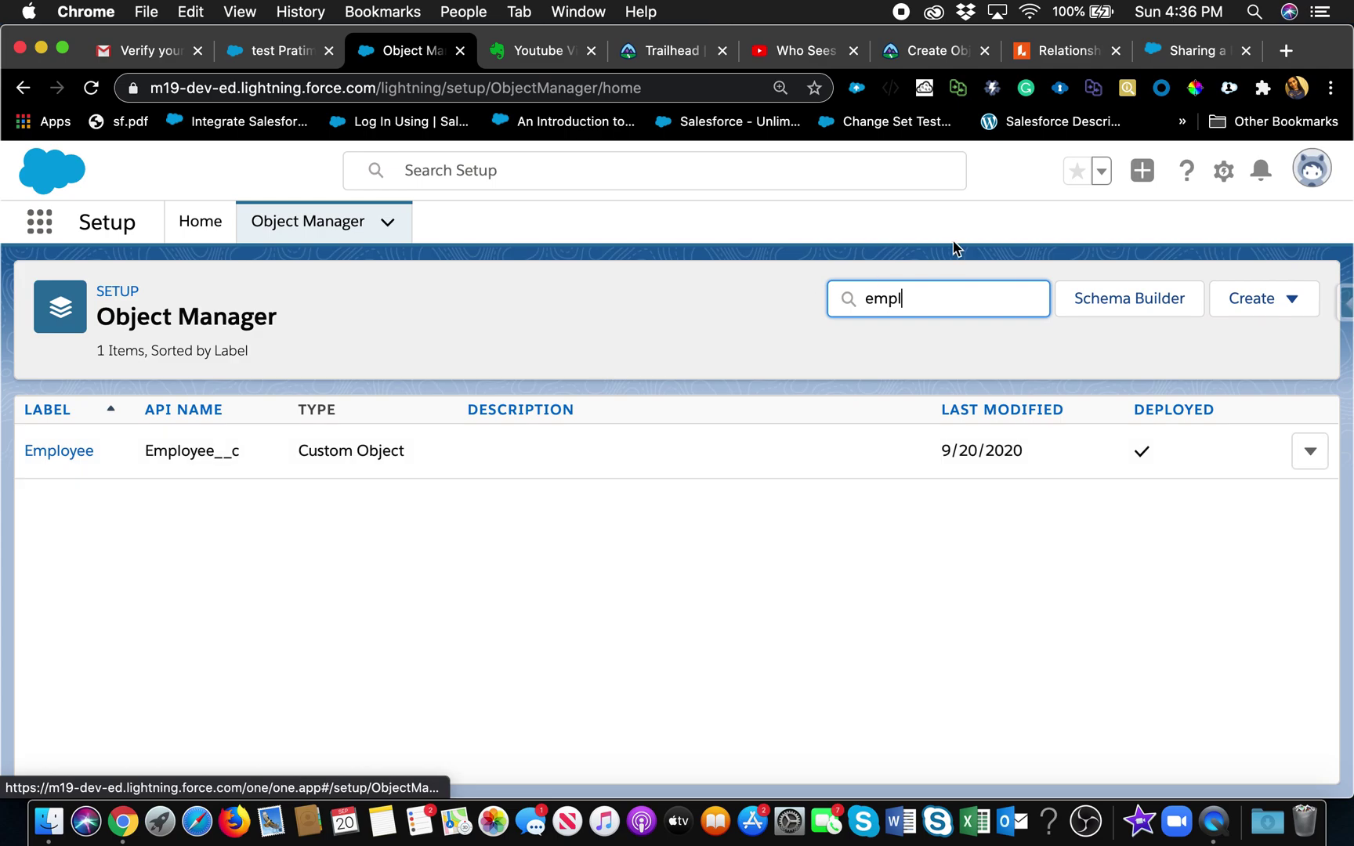
double_click(910, 295)
text(expe)
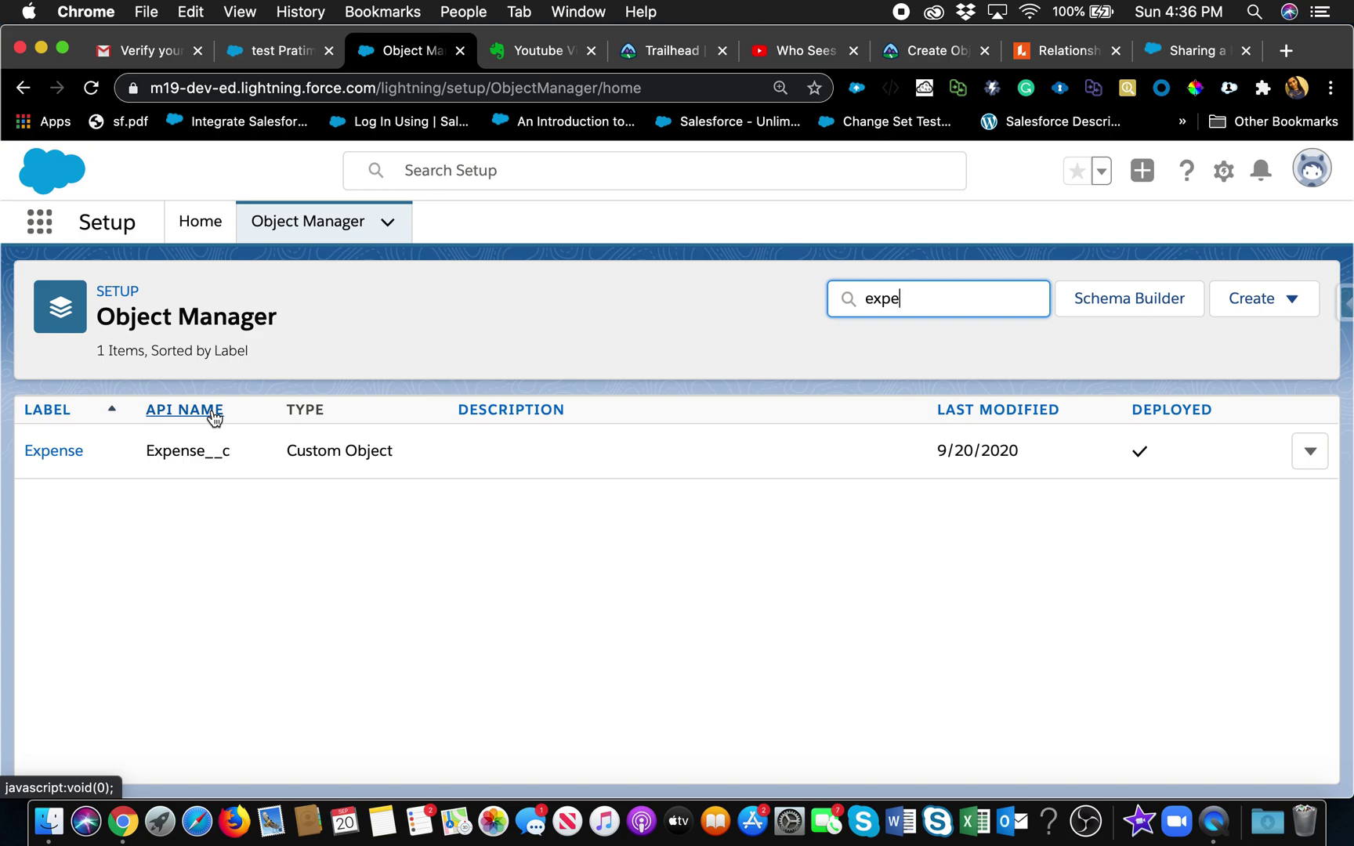
- Look over the lookup versus master-detail decision flowchart in Lucidchart and return to Salesforce Object Manager
click(1054, 50)
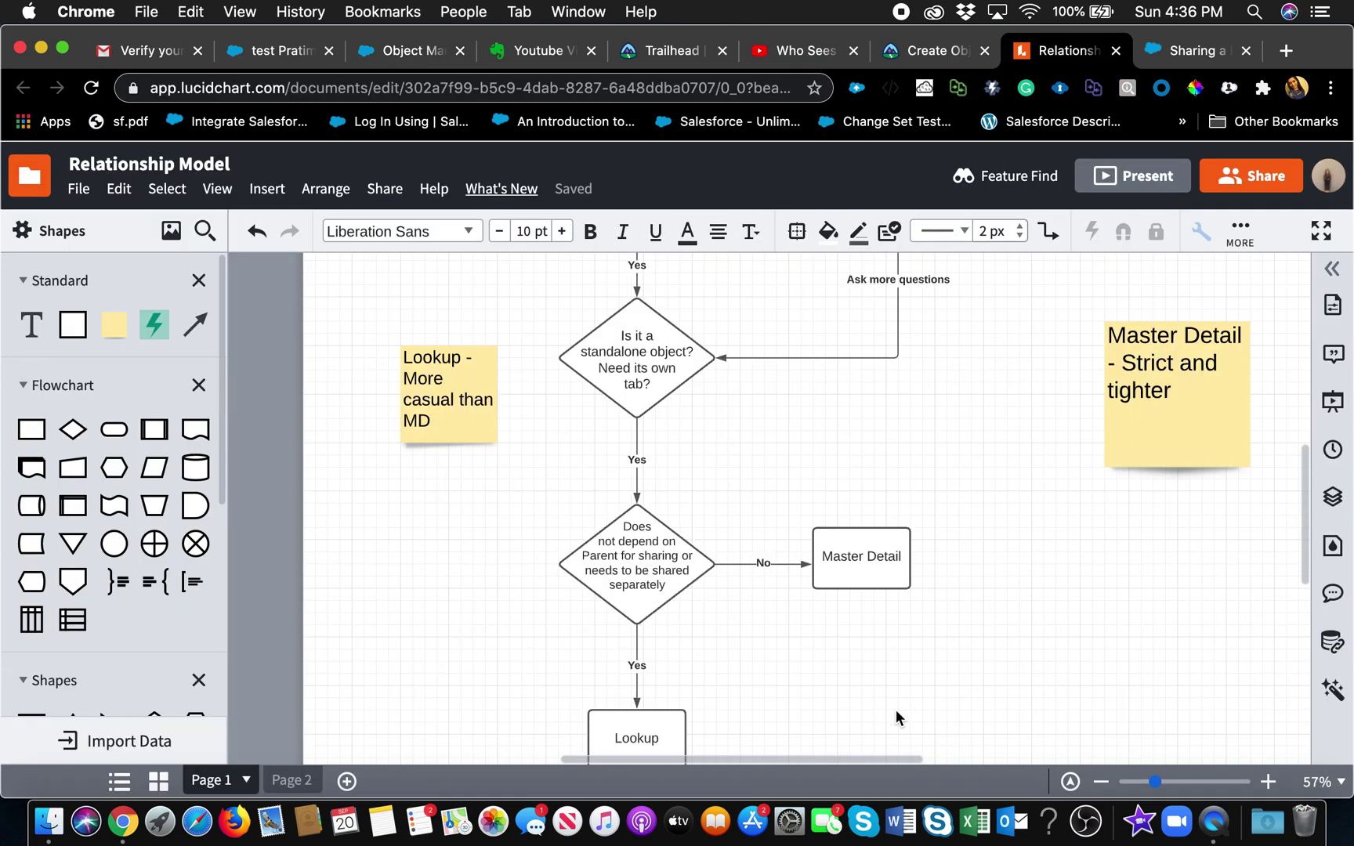
scroll(895, 715, down, 1)
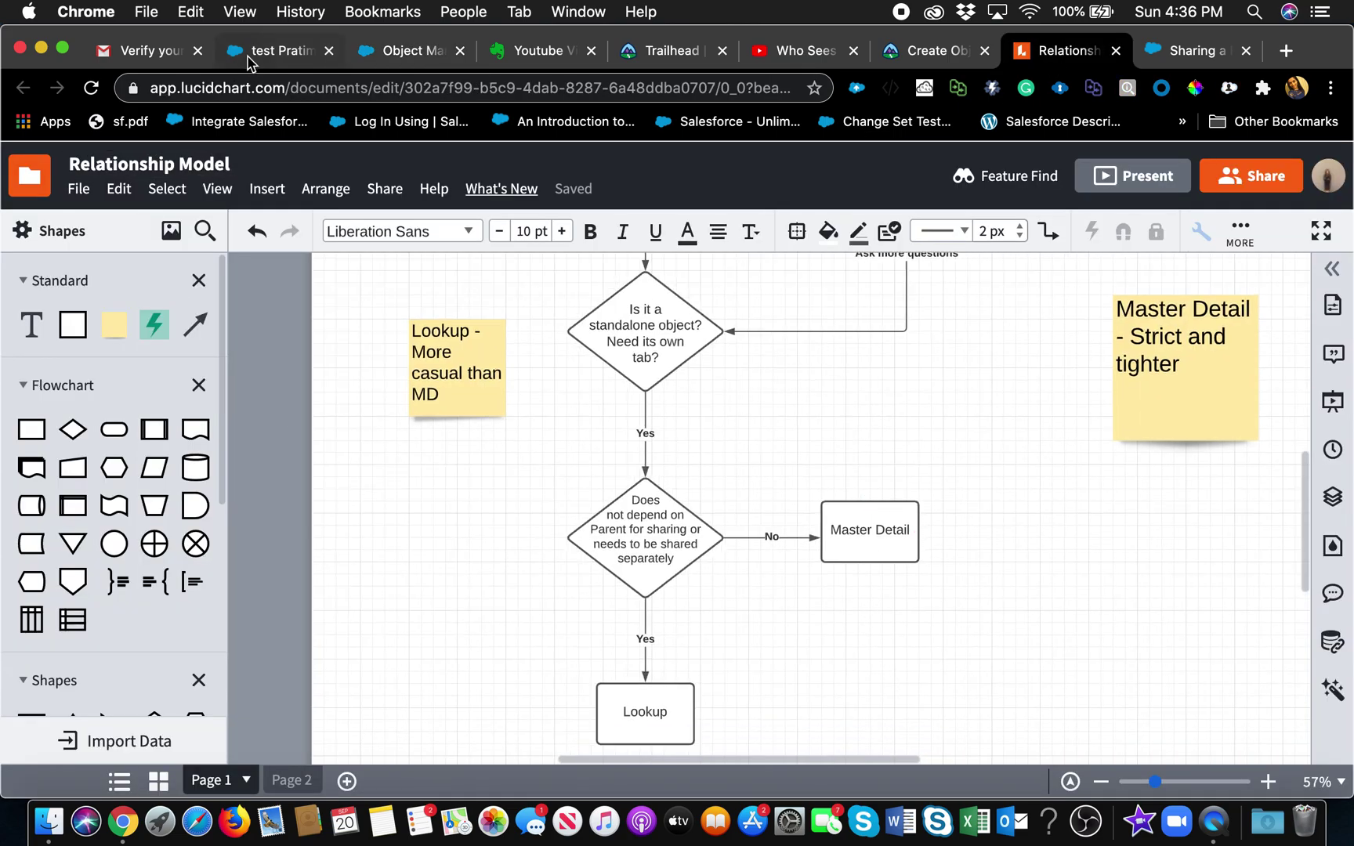
click(388, 53)
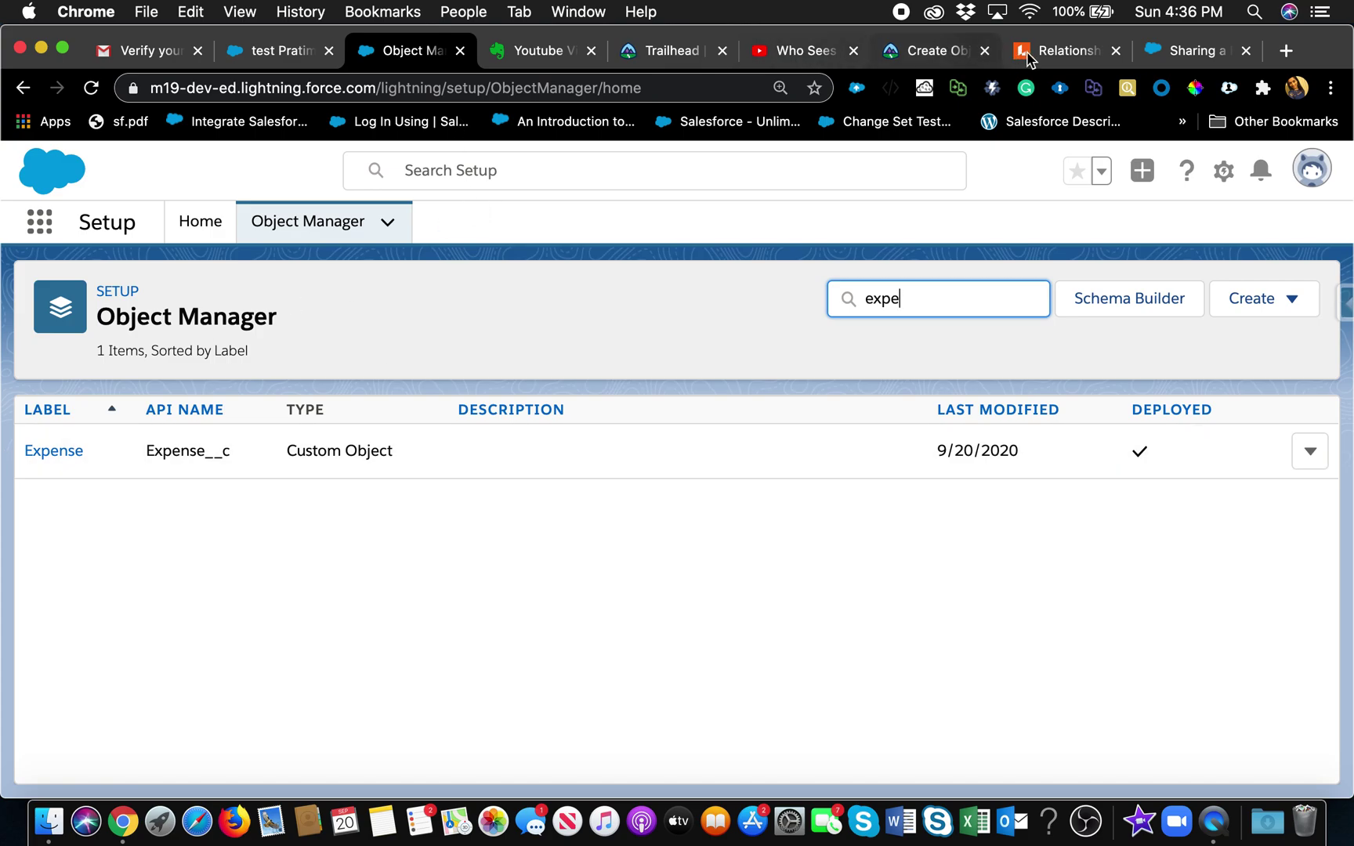
- On Page 2 of the Lucidchart Relationship Model, copy the Case box into the empty area beyond Contact and label the copy Employee
click(1051, 63)
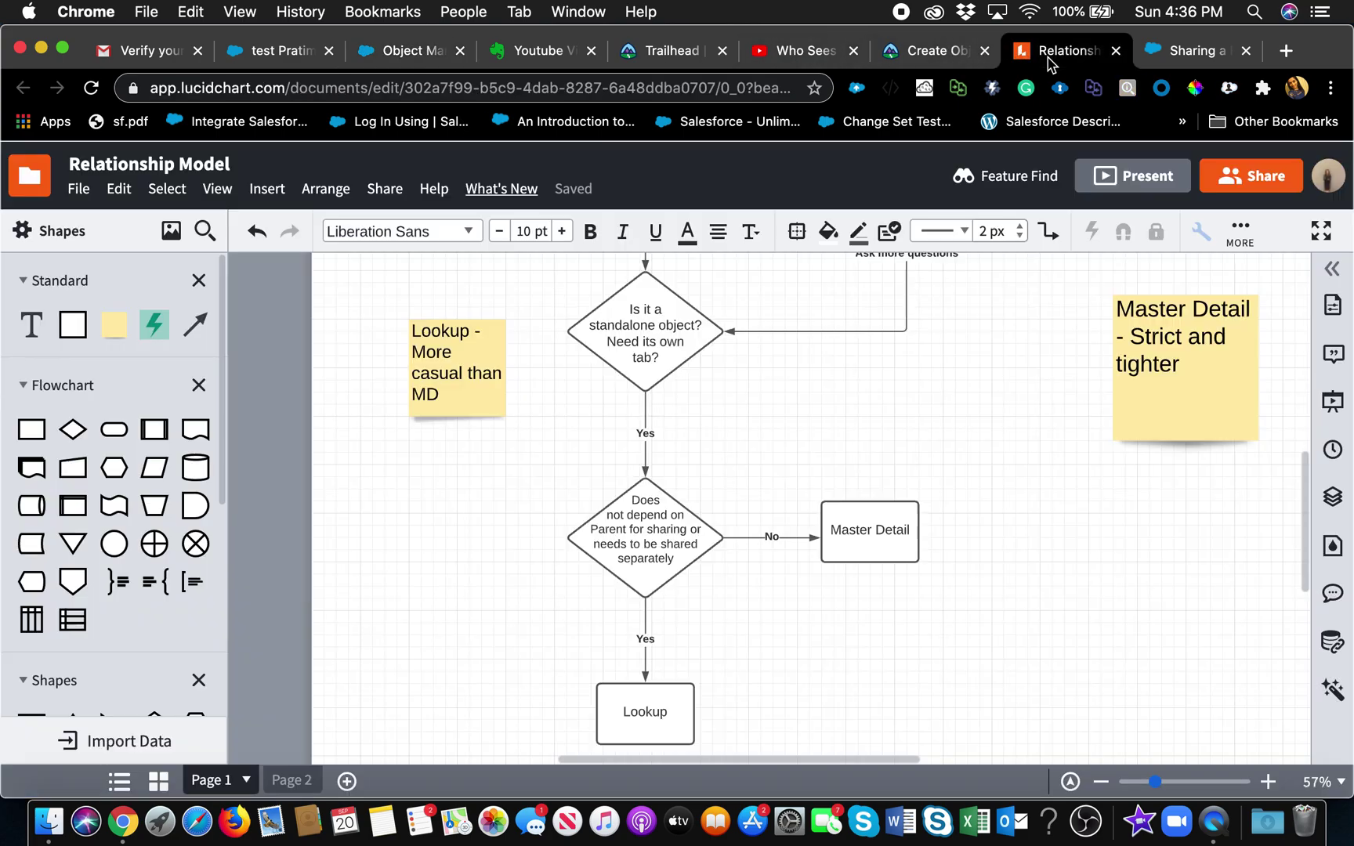
click(296, 781)
click(470, 342)
click(1157, 316)
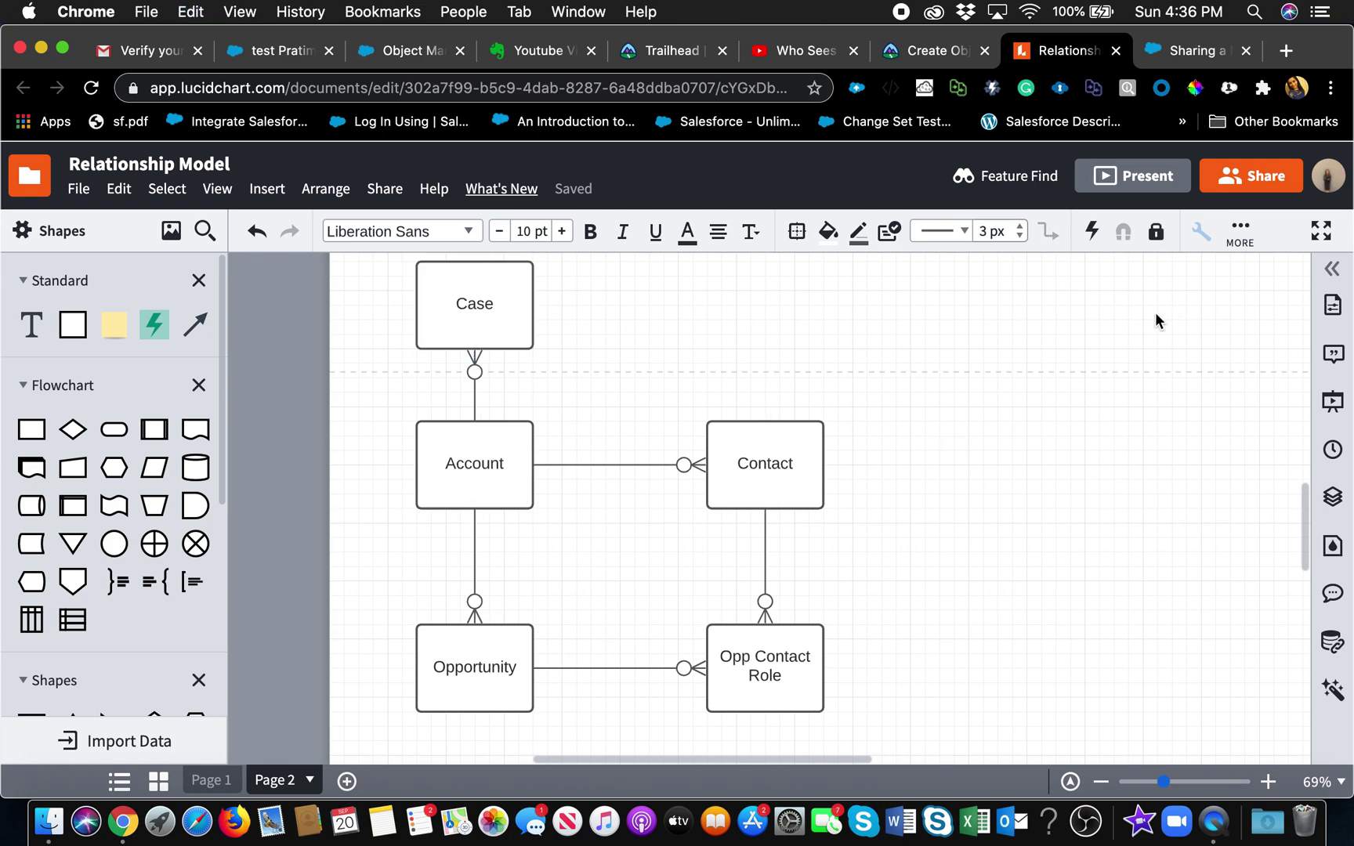
key(super+v)
drag(884, 315, 1028, 319)
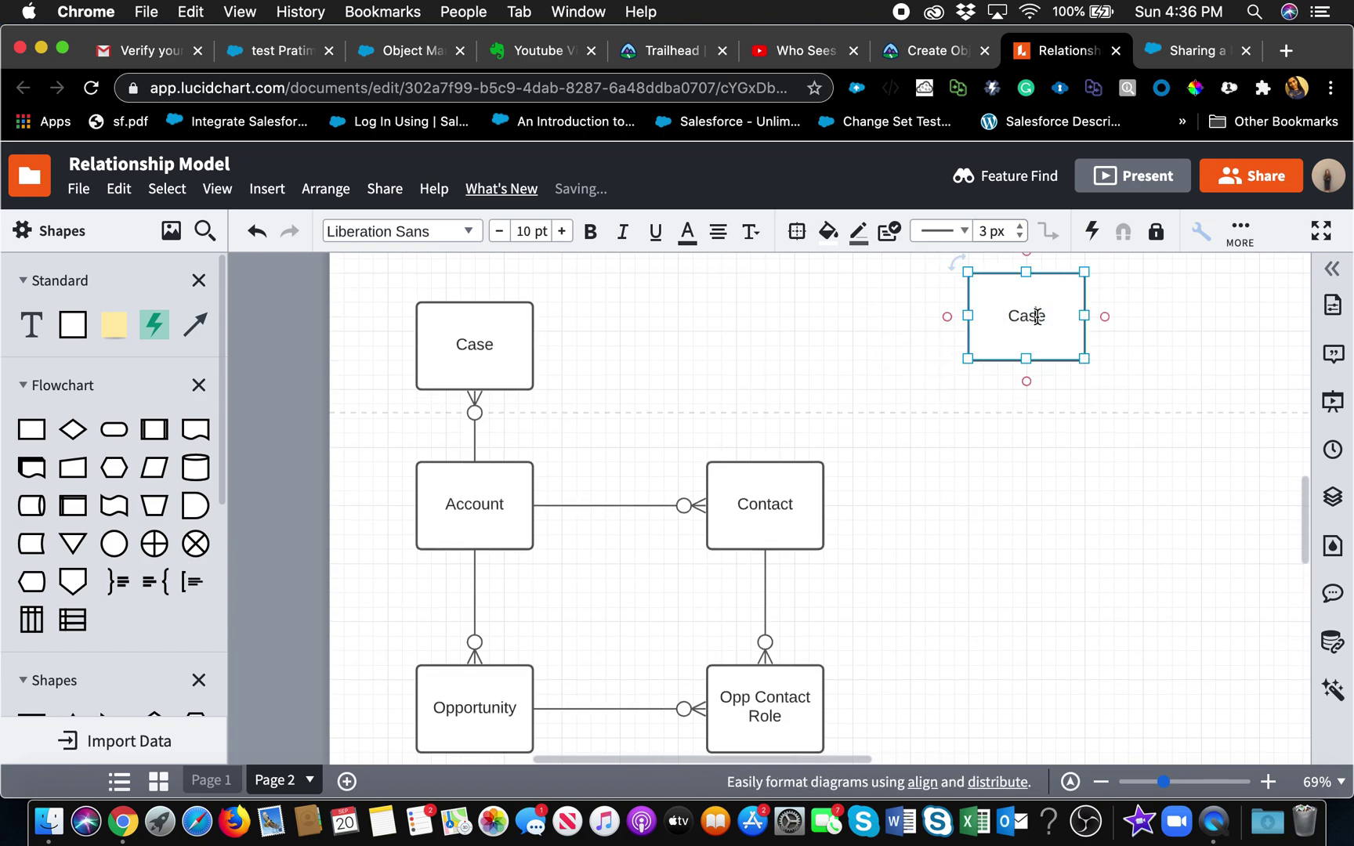
double_click(1037, 317)
text(Employee)
click(962, 374)
- Duplicate the Employee box, place the copy 0.625 in directly below it, and label the copy Expense
click(995, 338)
key(super+c)
key(super+v)
drag(1017, 350, 1040, 484)
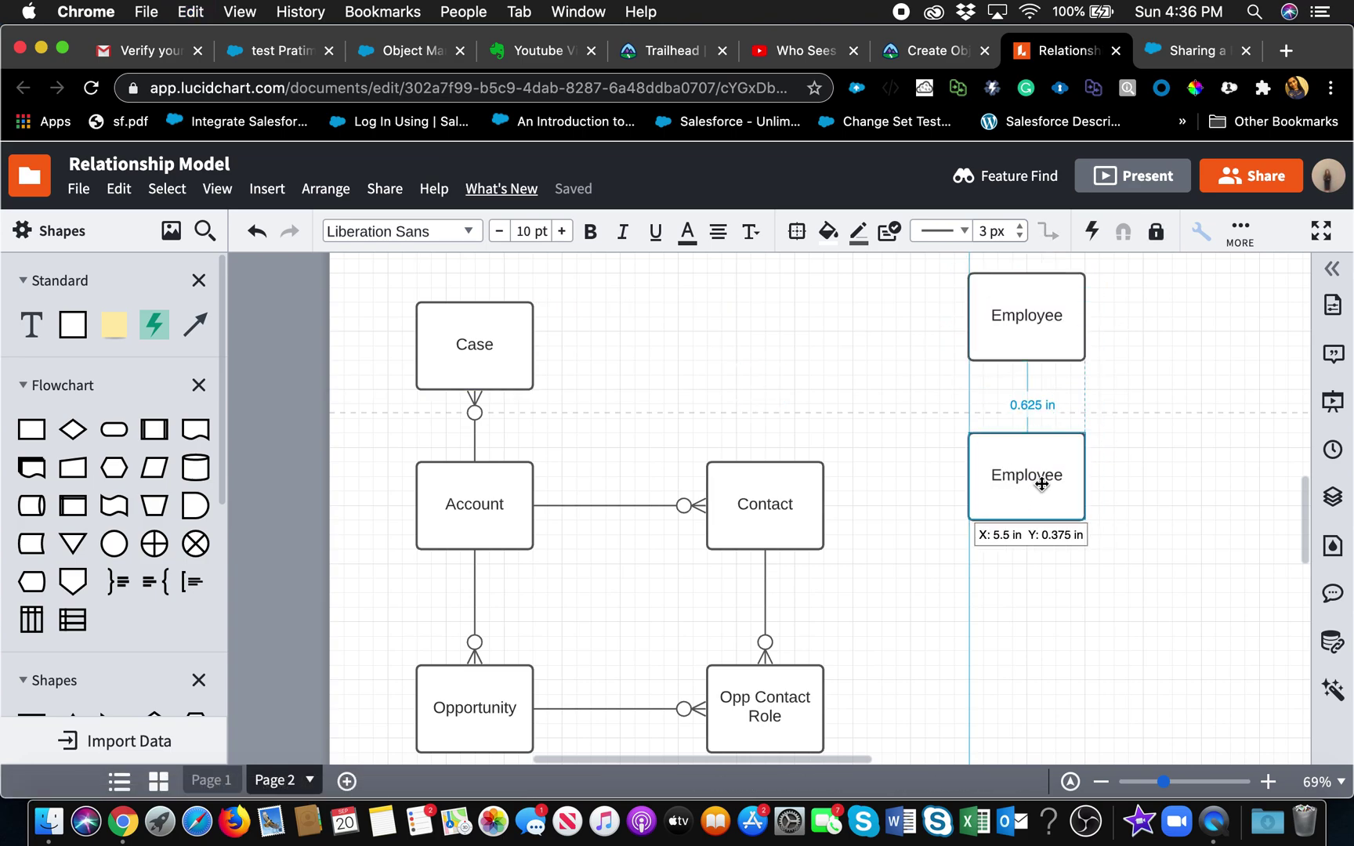
double_click(1041, 484)
text(Expense)
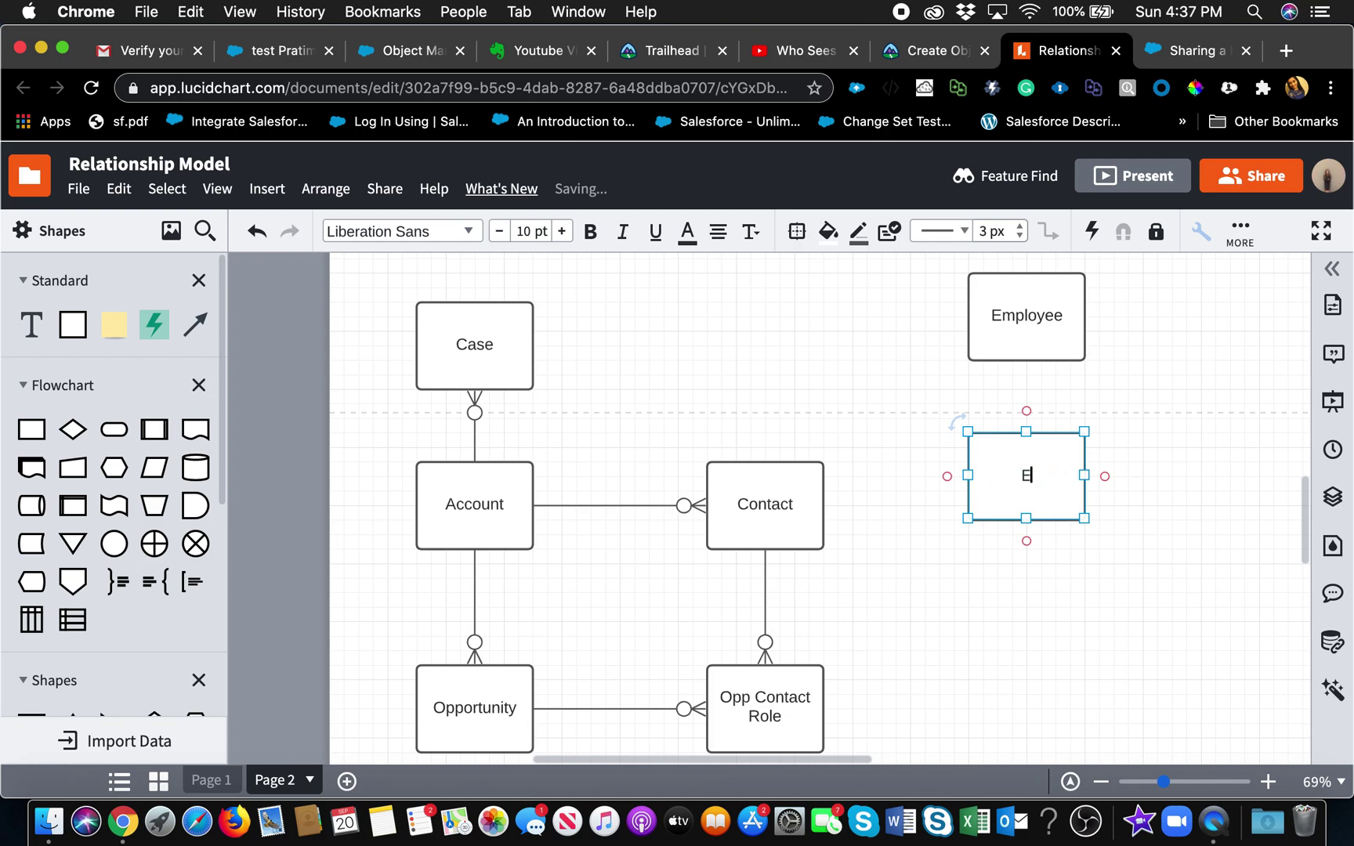
click(1139, 442)
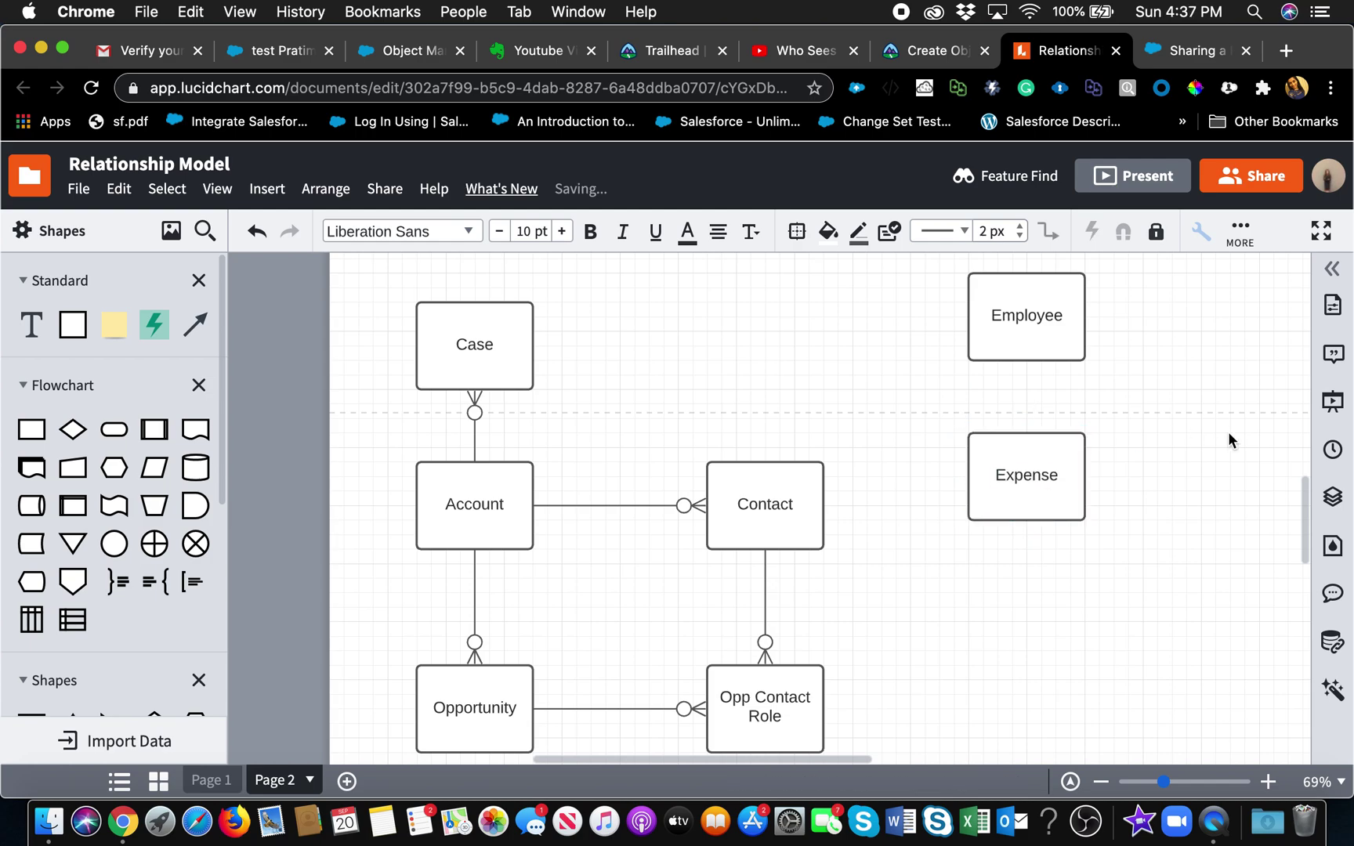
- Connect the Employee box to the Expense box with an arrow and move Expense further down
click(1076, 317)
drag(1026, 382, 998, 563)
drag(1028, 511, 1026, 516)
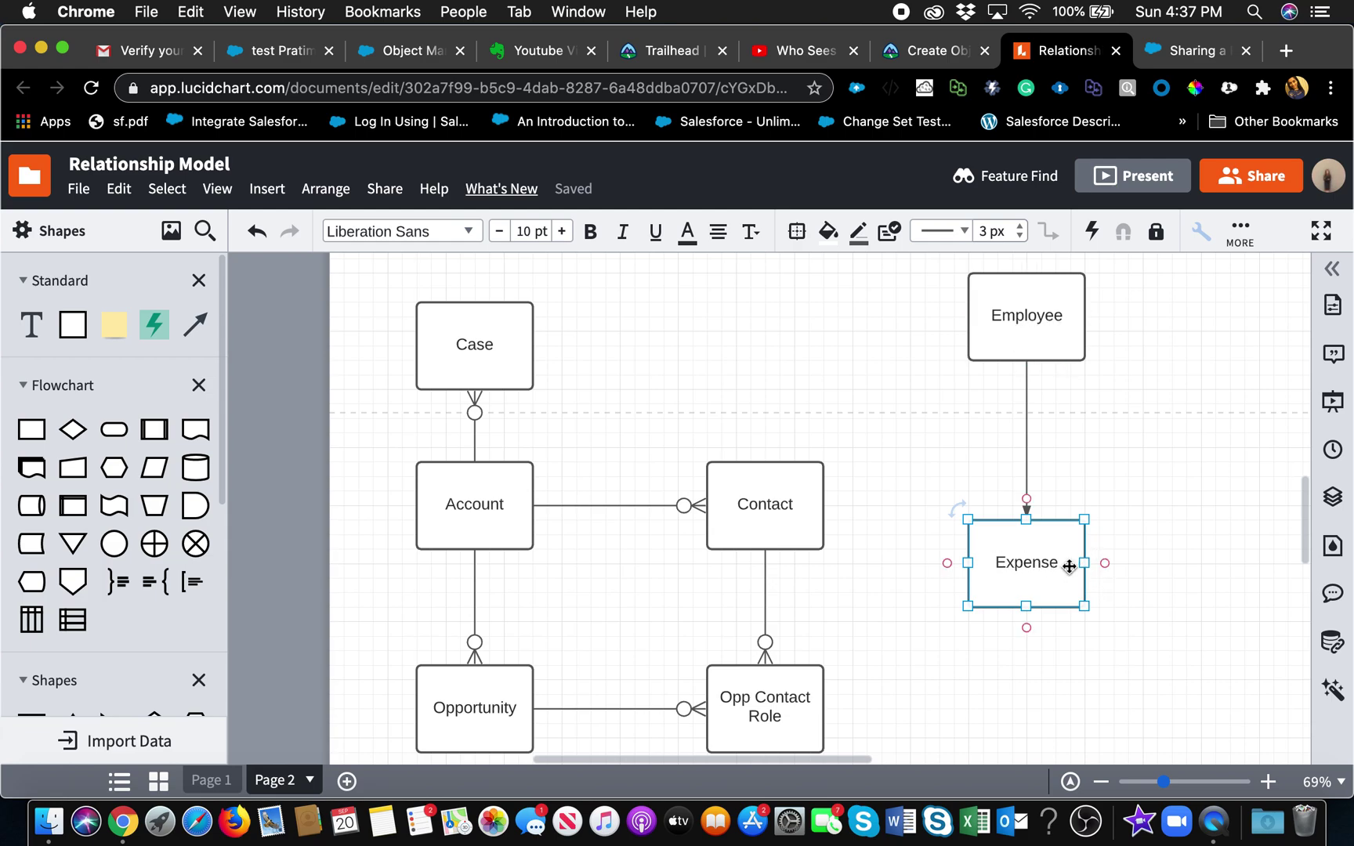
- Switch to Salesforce Object Manager and open the Expense object's fields and relationships
click(288, 54)
click(358, 55)
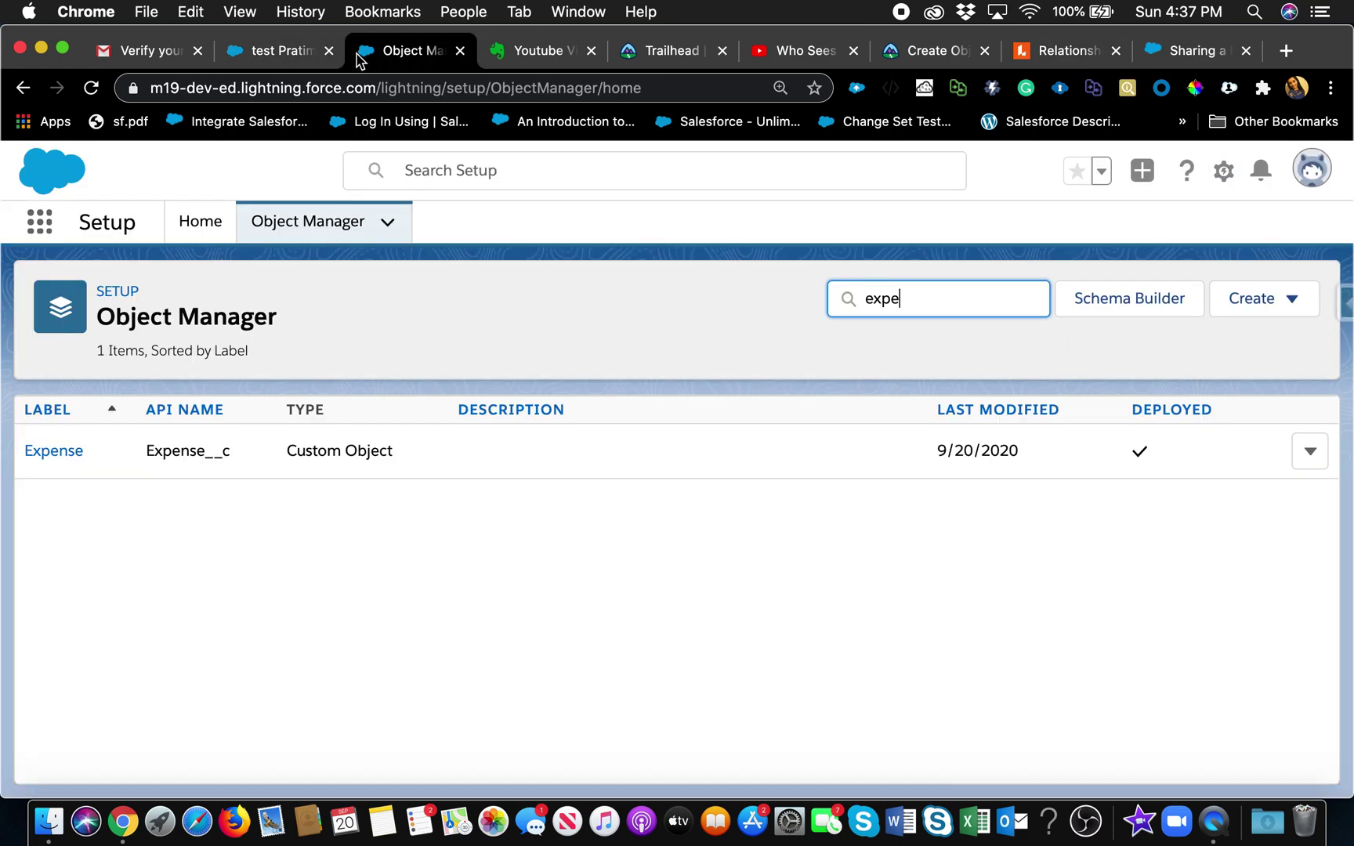
click(70, 452)
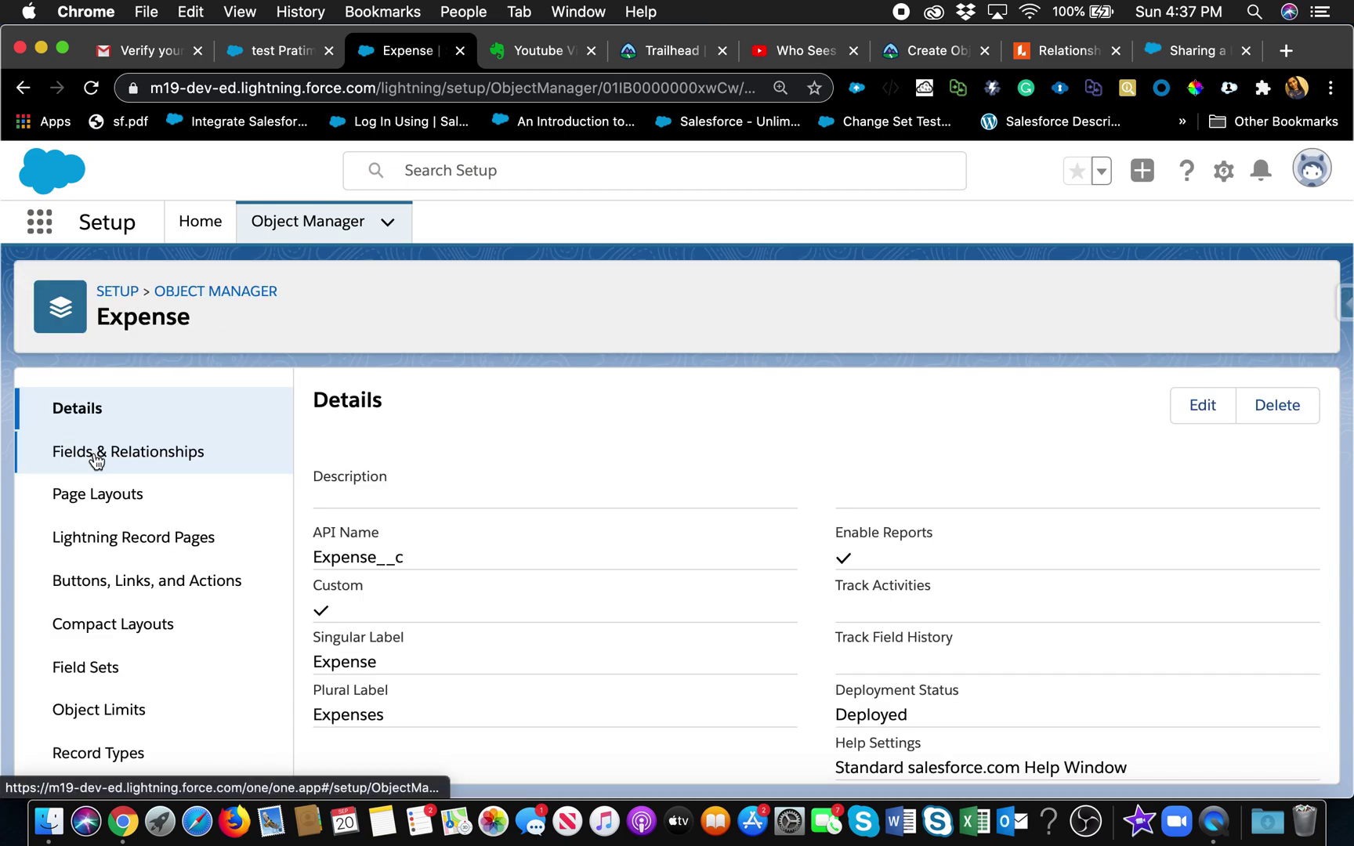
click(166, 456)
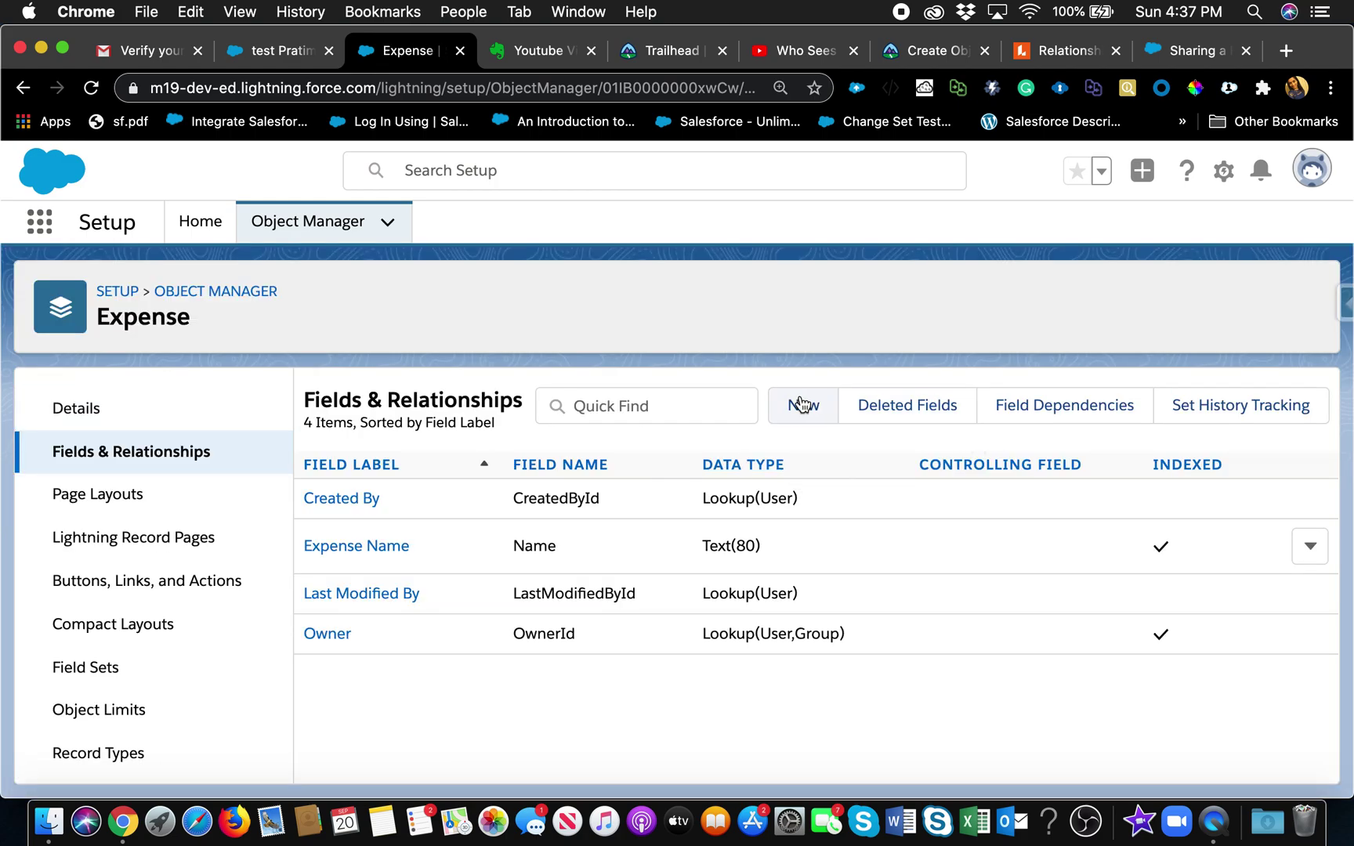
- Start a new custom field on Expense with the Master-Detail Relationship data type and continue to choosing the related object
click(800, 403)
scroll(466, 639, down, 3)
scroll(466, 631, down, 3)
scroll(469, 636, up, 1)
click(338, 493)
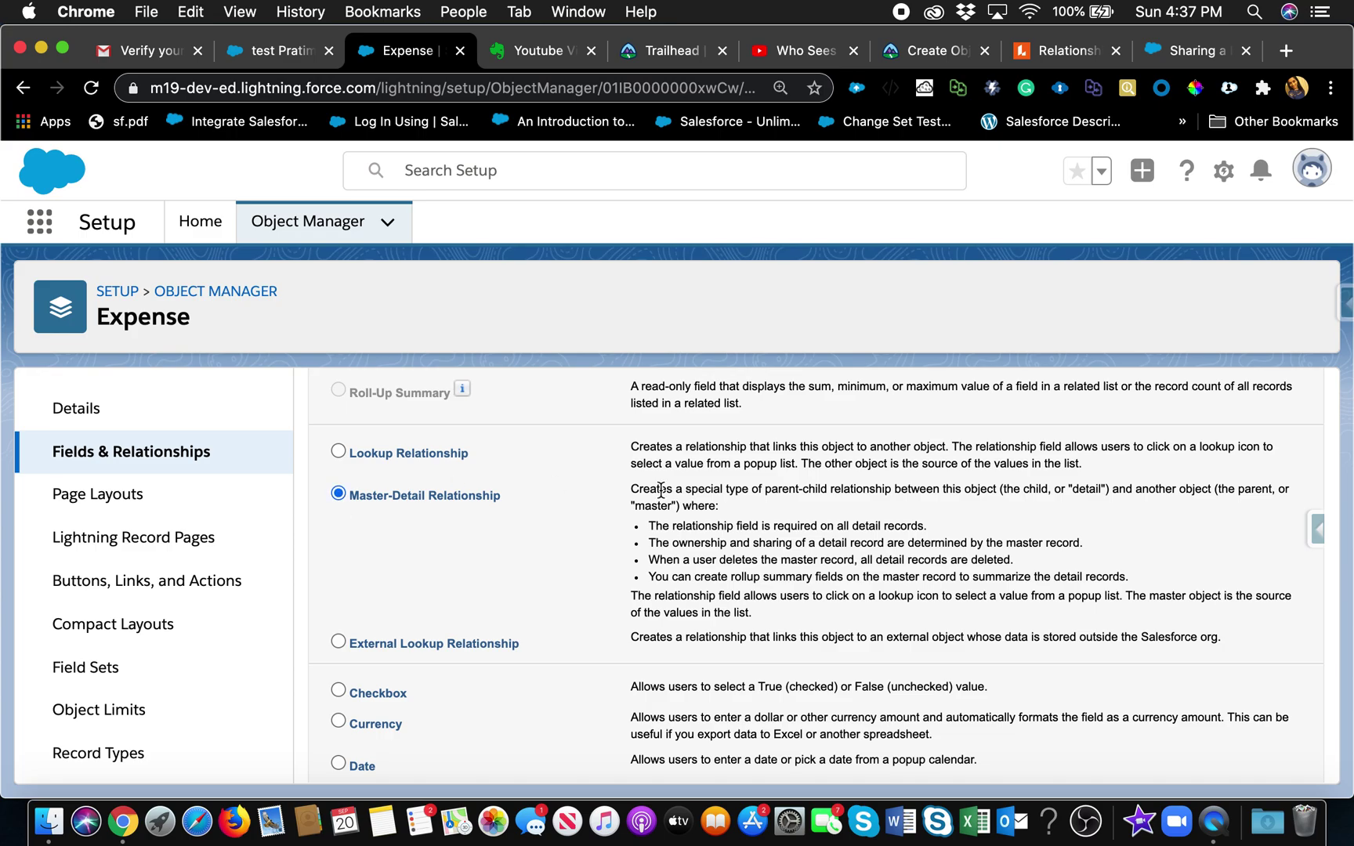
scroll(661, 491, up, 3)
scroll(739, 586, up, 8)
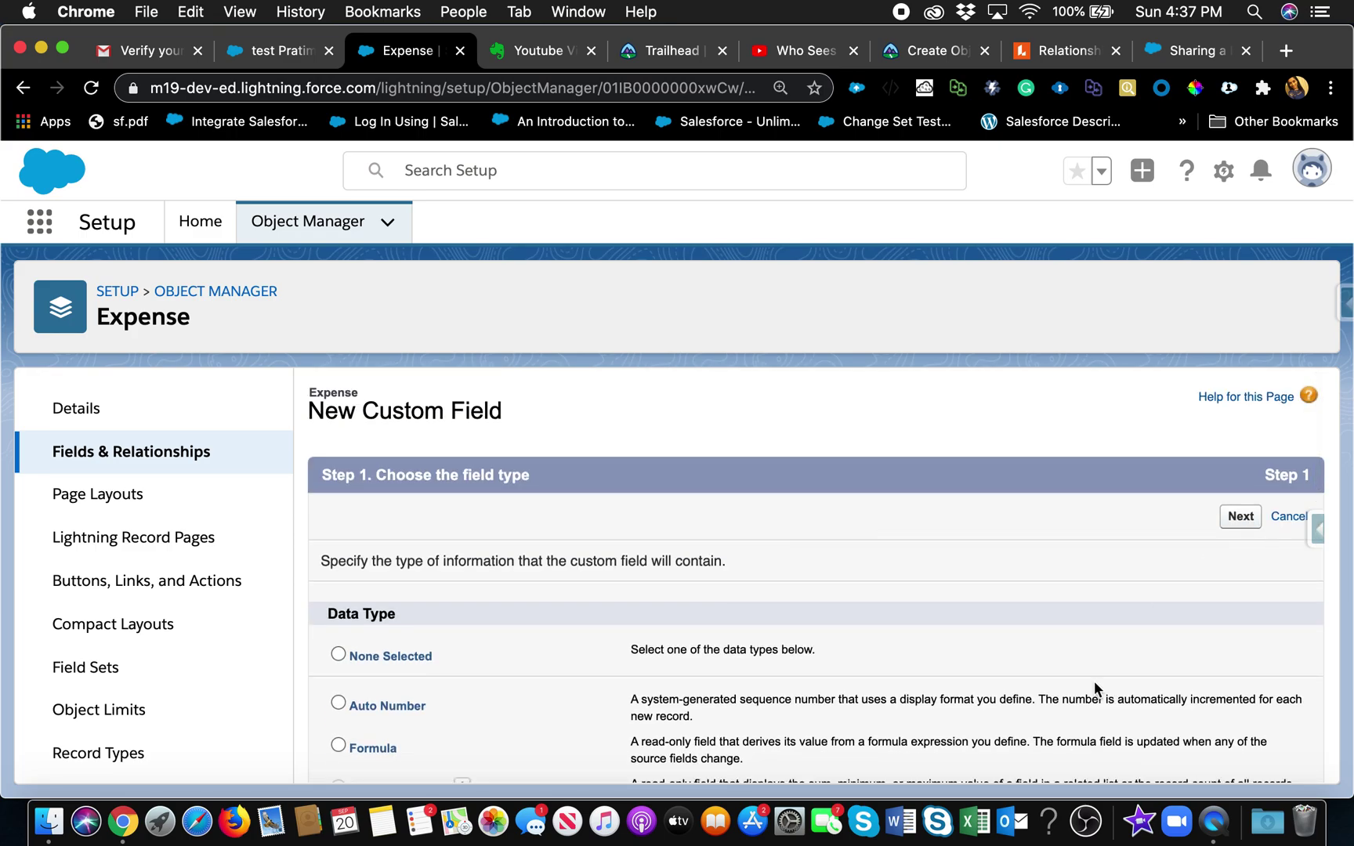
scroll(1122, 644, down, 7)
scroll(712, 646, down, 2)
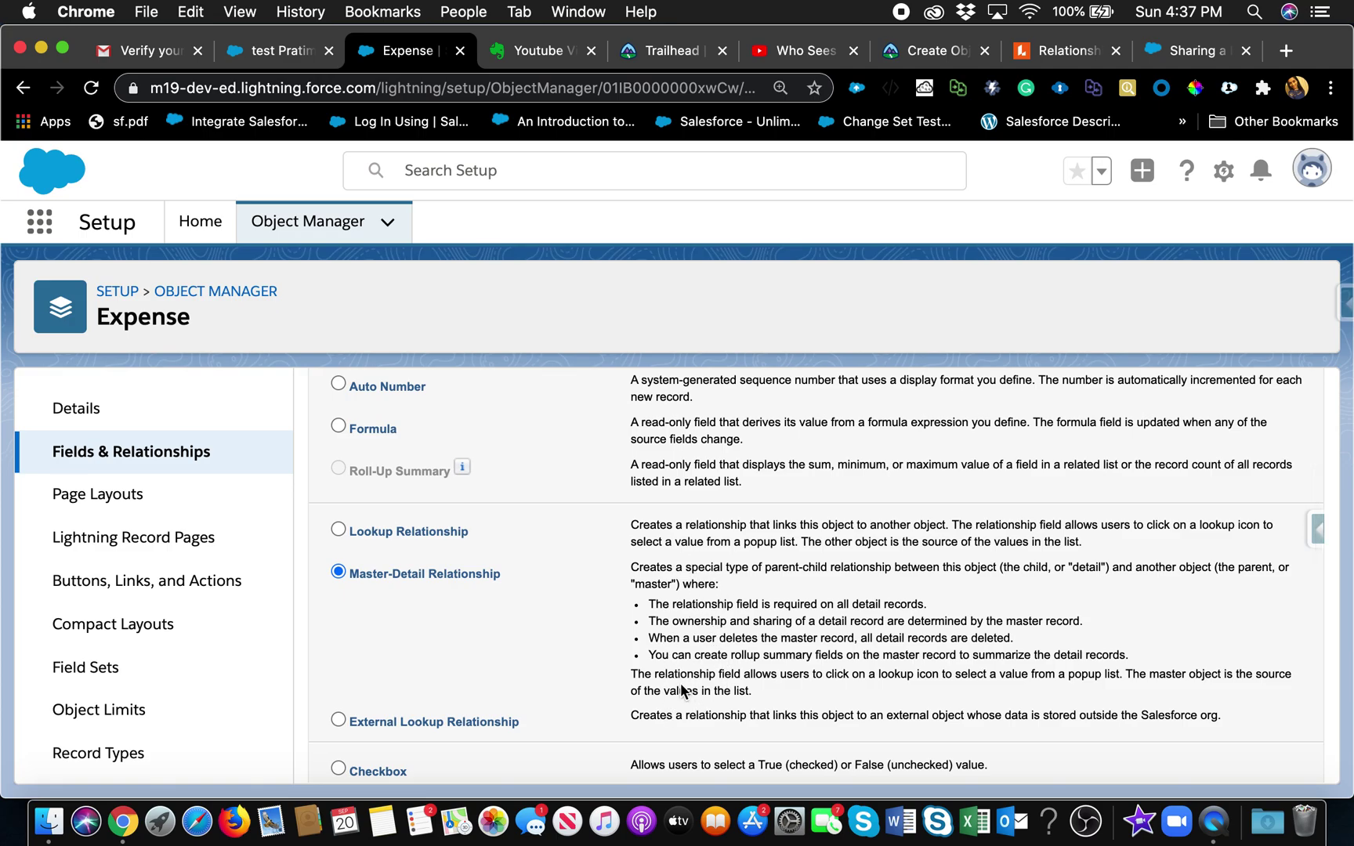
scroll(709, 670, up, 5)
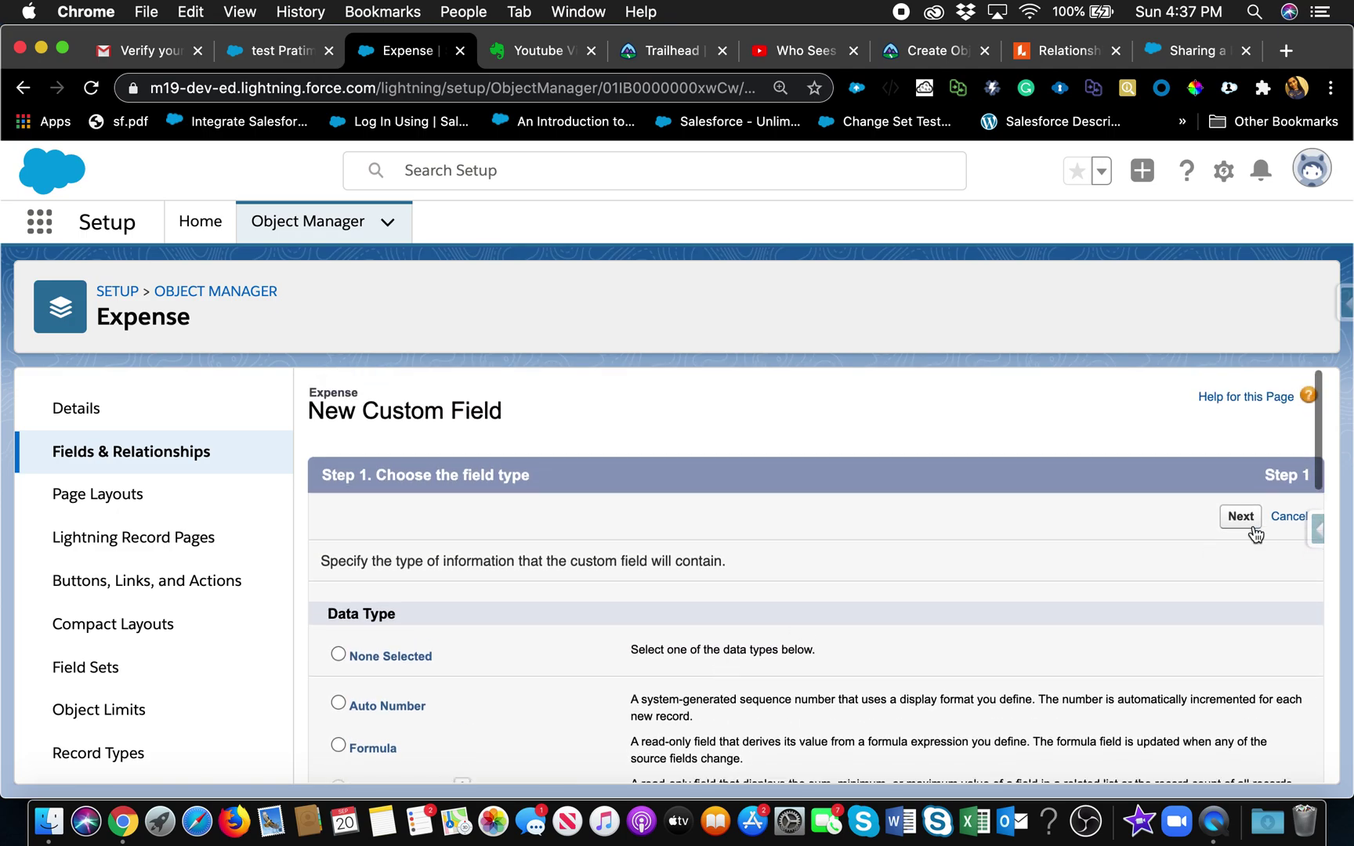
click(1252, 527)
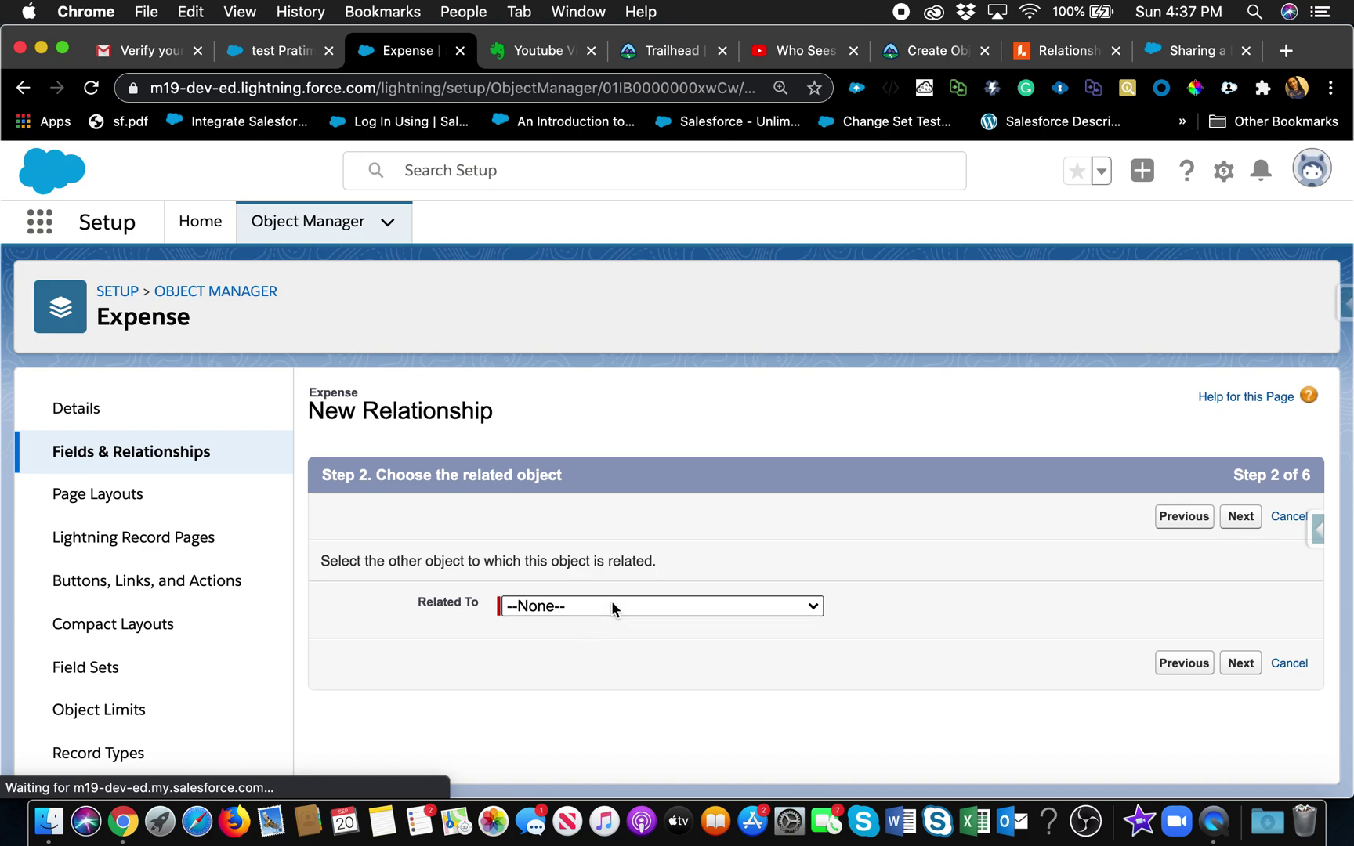
- Relate the new Expense field to the Employee object and continue to the label and name settings
click(611, 606)
scroll(588, 689, down, 10)
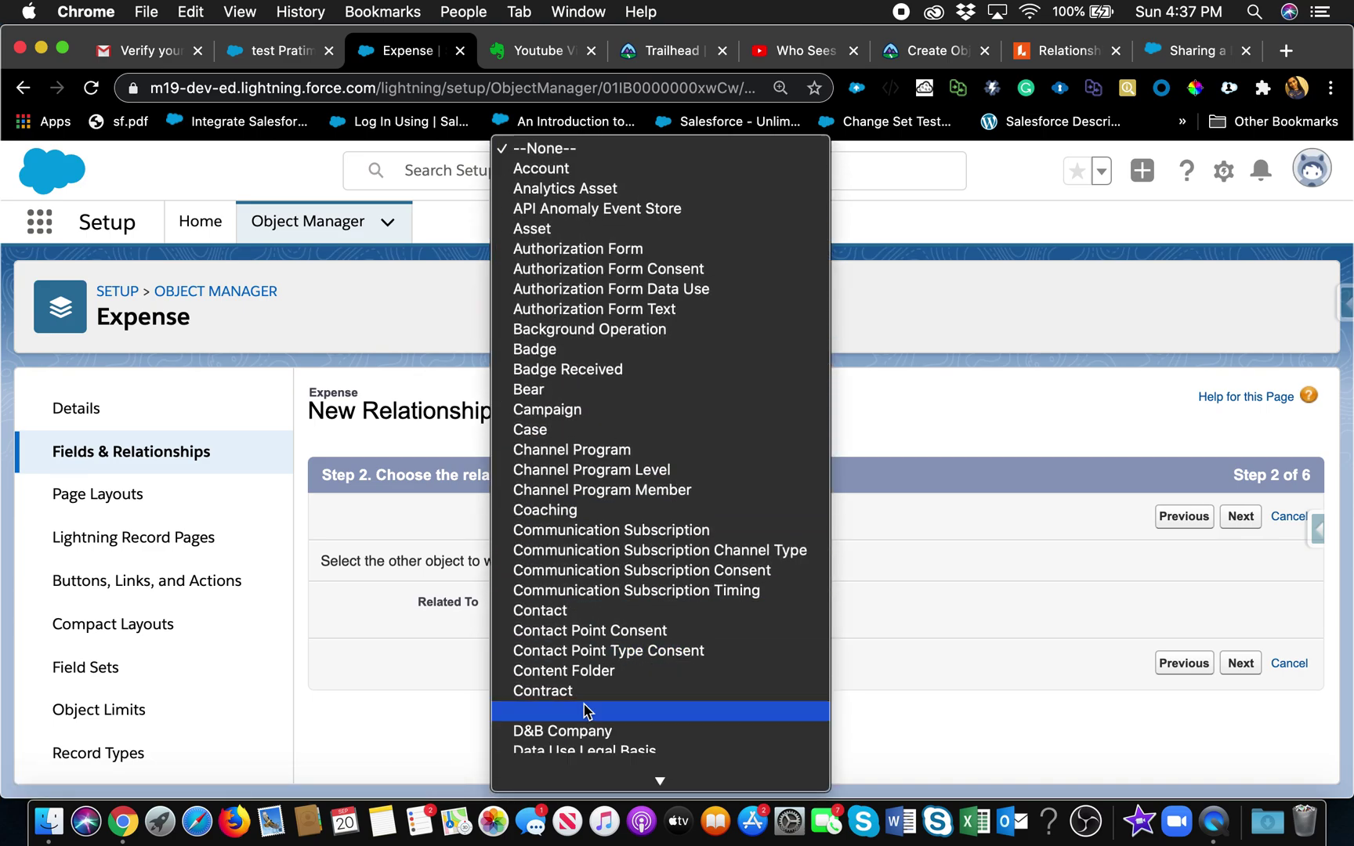
scroll(584, 709, down, 6)
click(584, 549)
click(1244, 519)
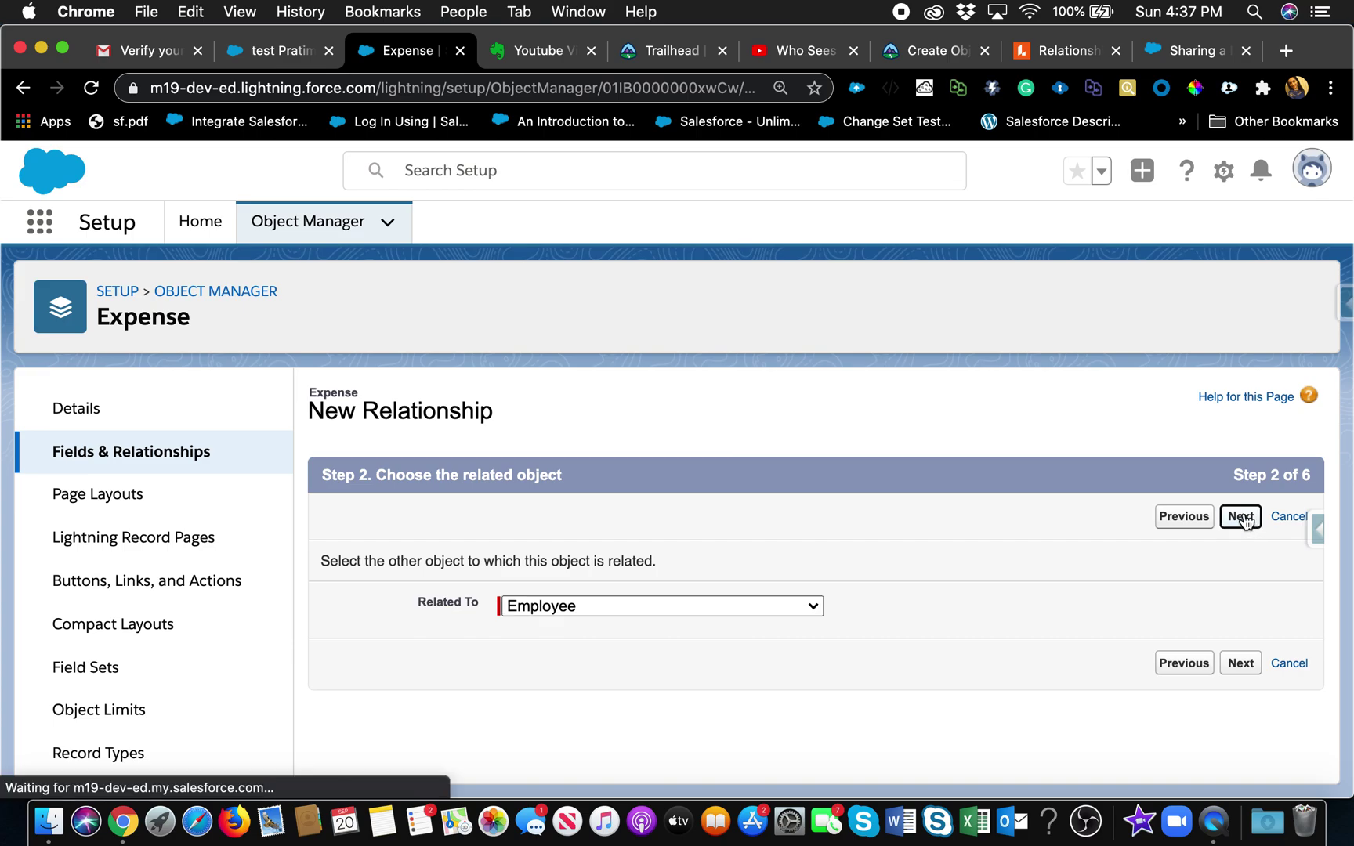
- Use Employee as both the field label and field name, and continue to the field-level security settings
click(577, 623)
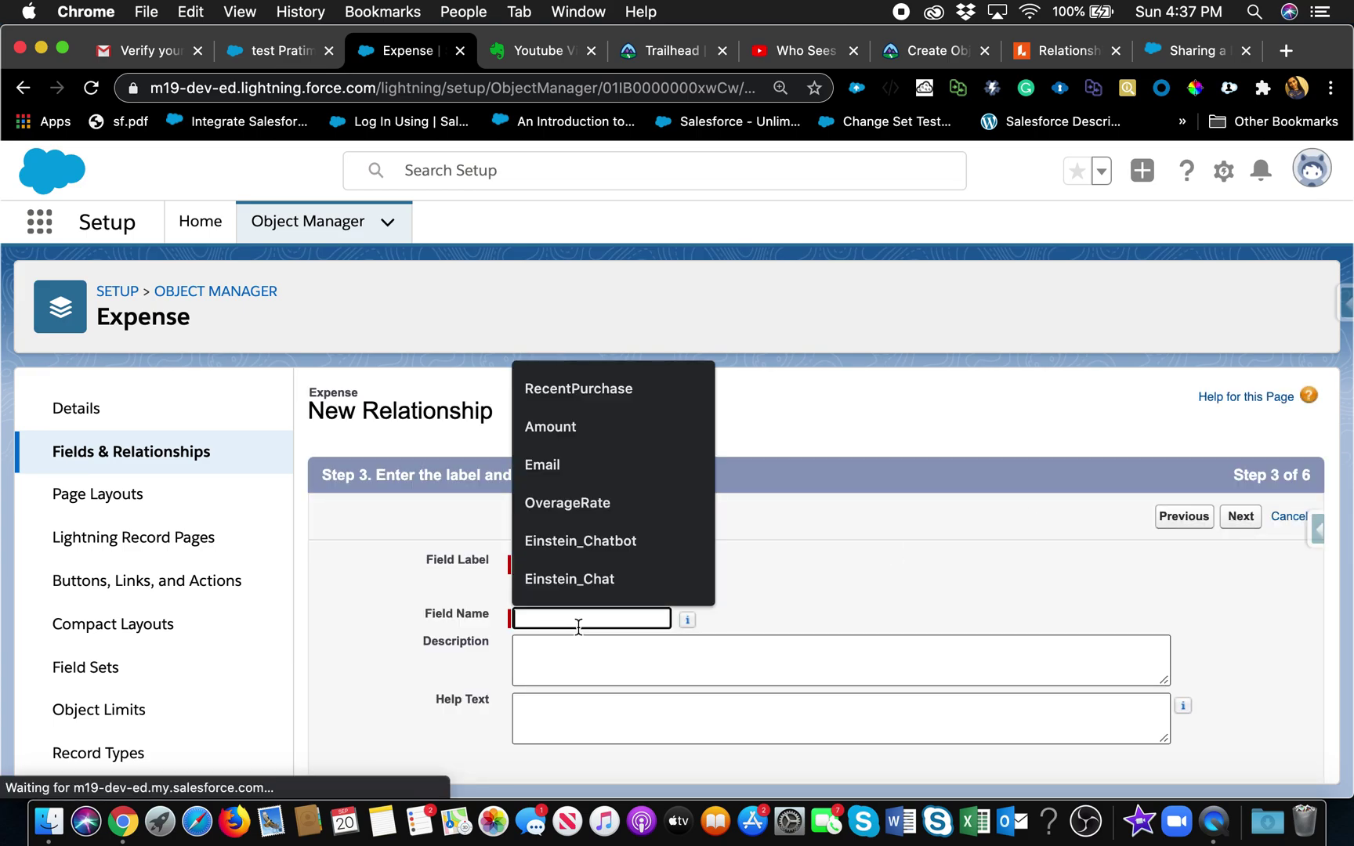
text(Employee)
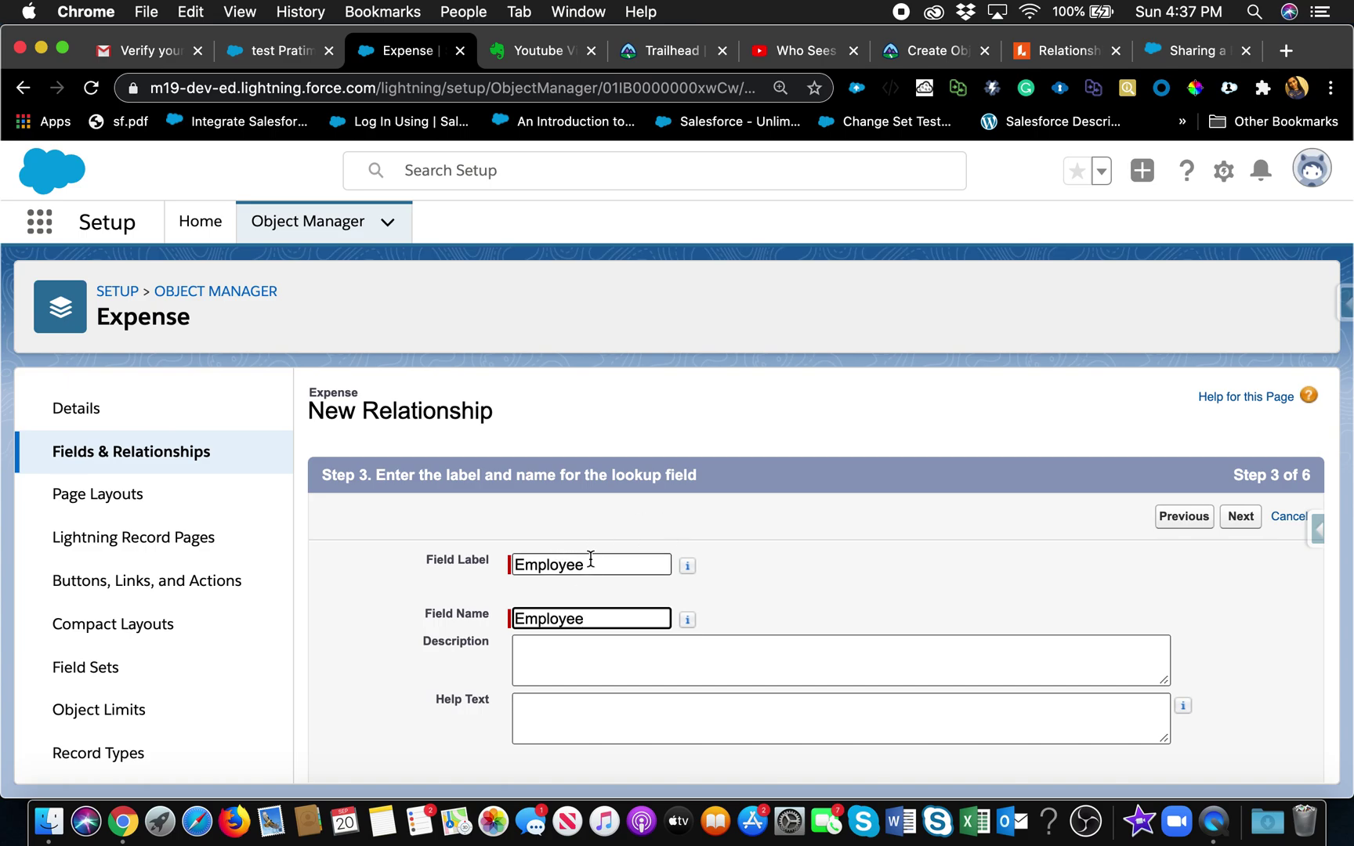
click(590, 558)
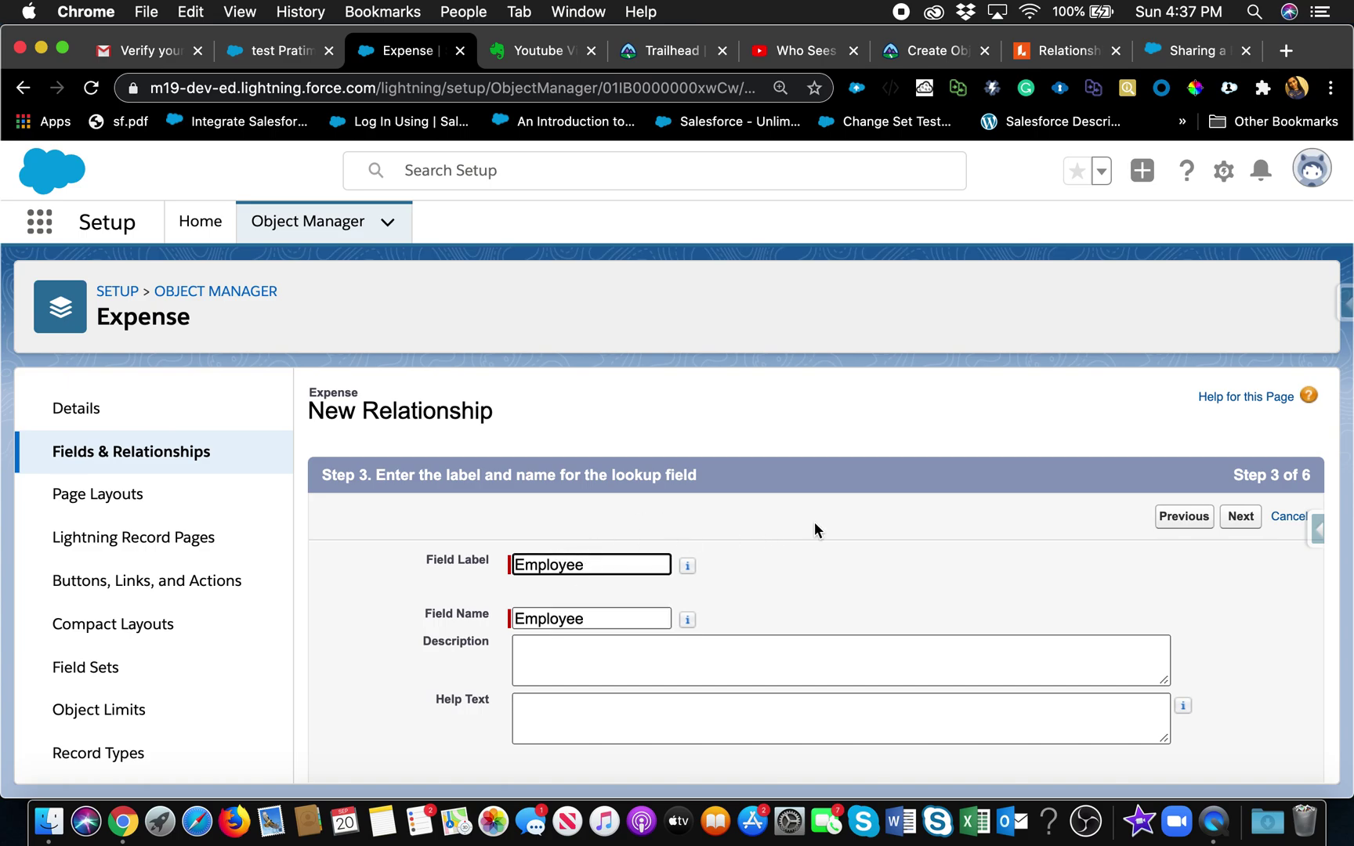
scroll(814, 522, down, 3)
scroll(814, 525, up, 1)
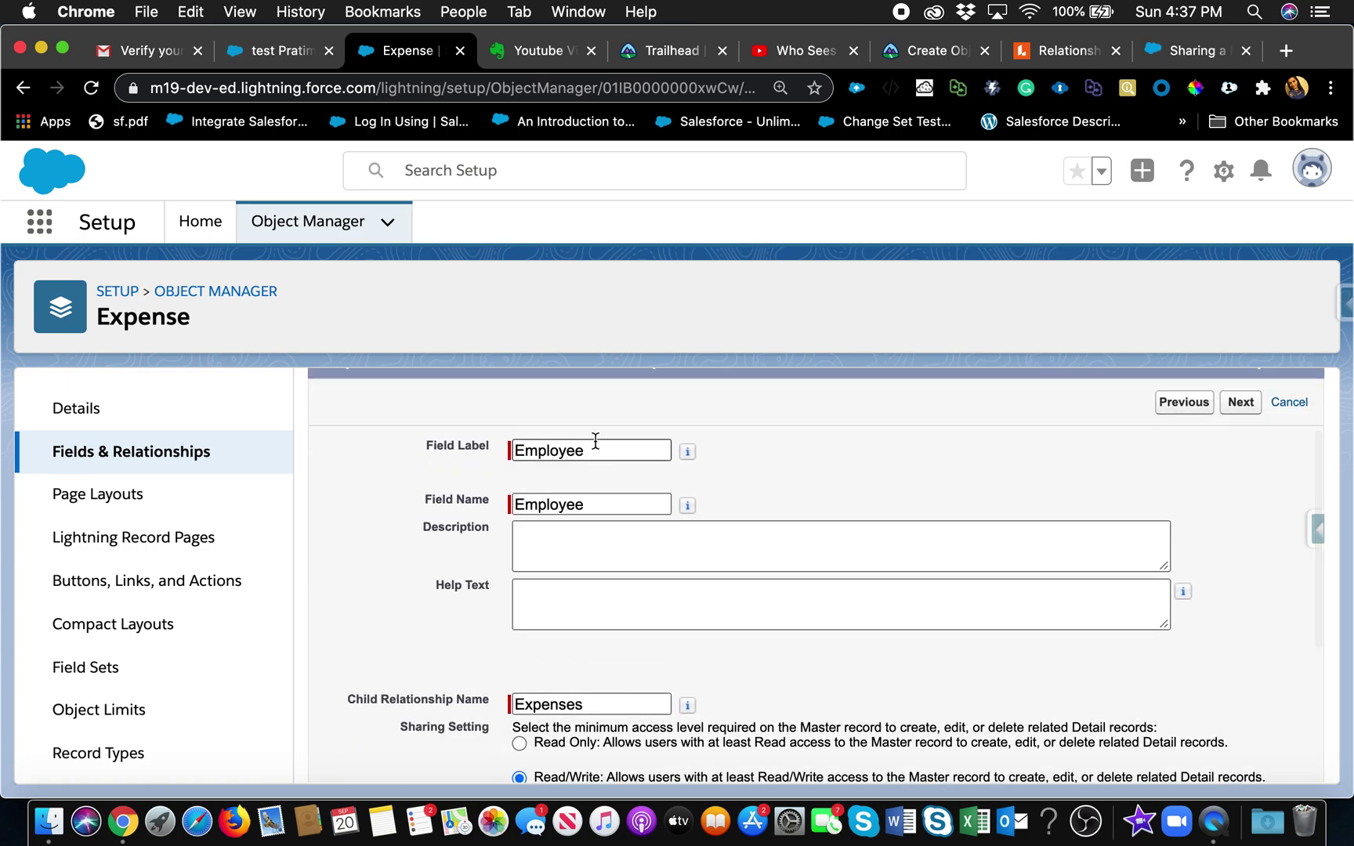
scroll(561, 467, down, 1)
scroll(561, 467, up, 3)
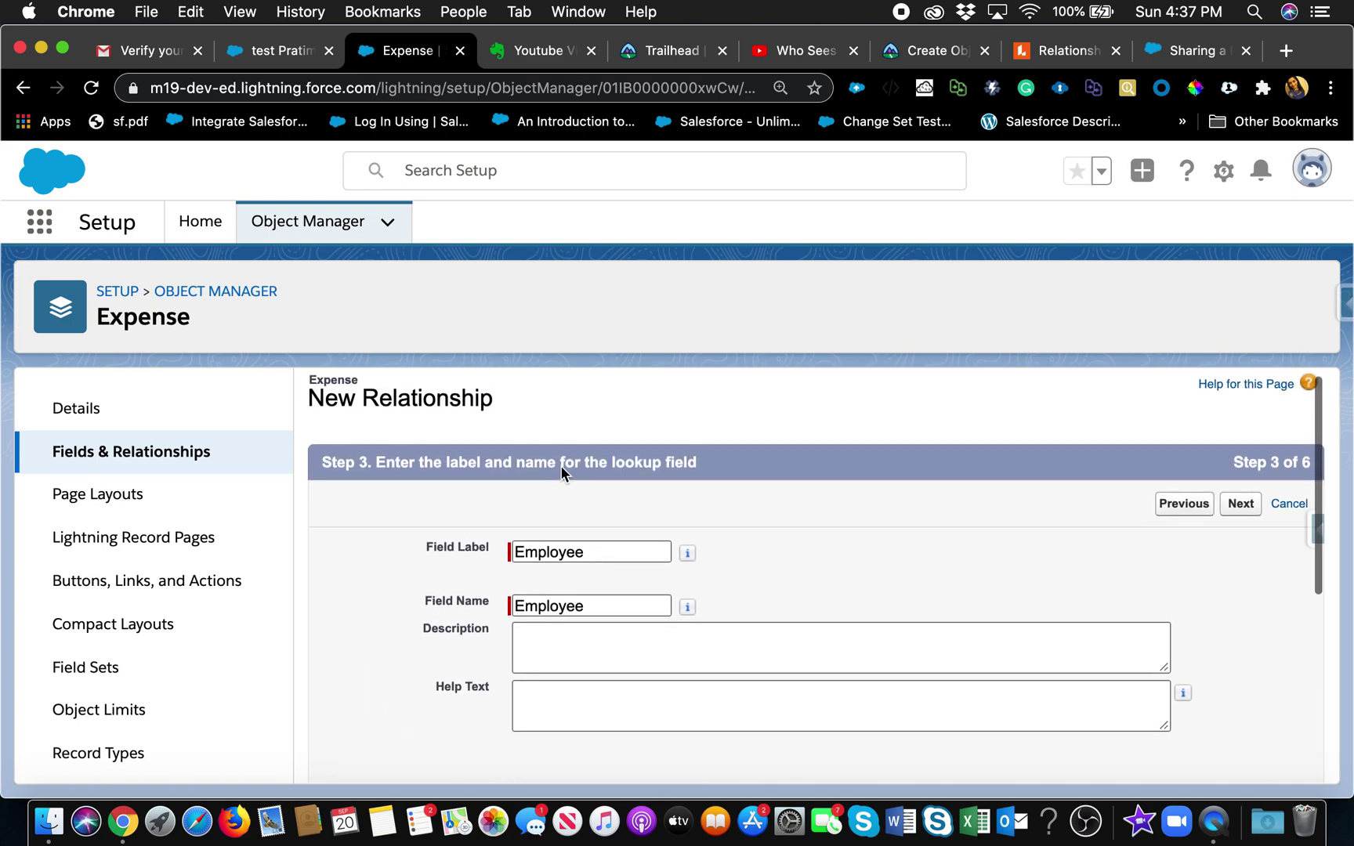
click(1241, 504)
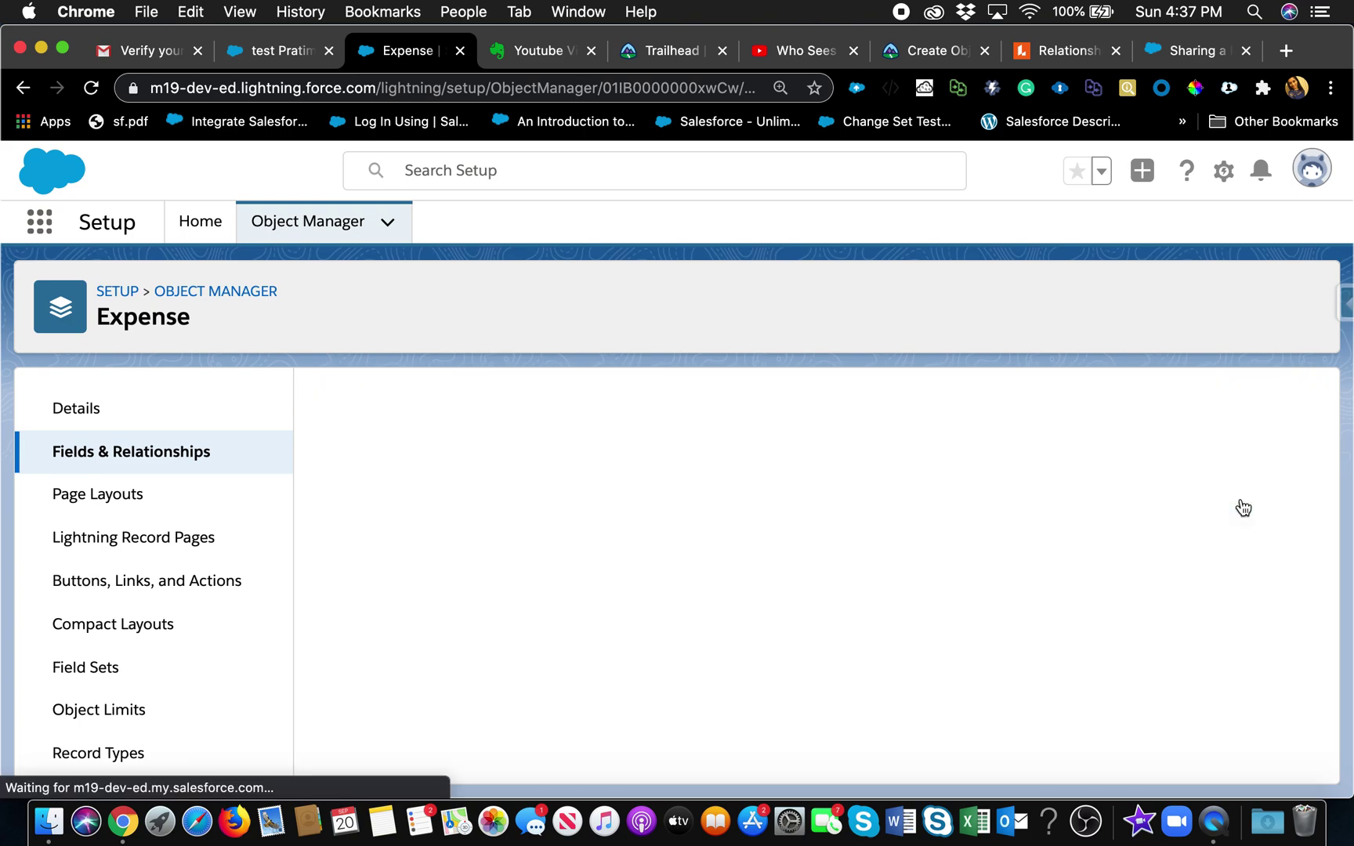
- Examine the master-detail field's visibility and read-only settings across the profiles
scroll(1092, 598, down, 3)
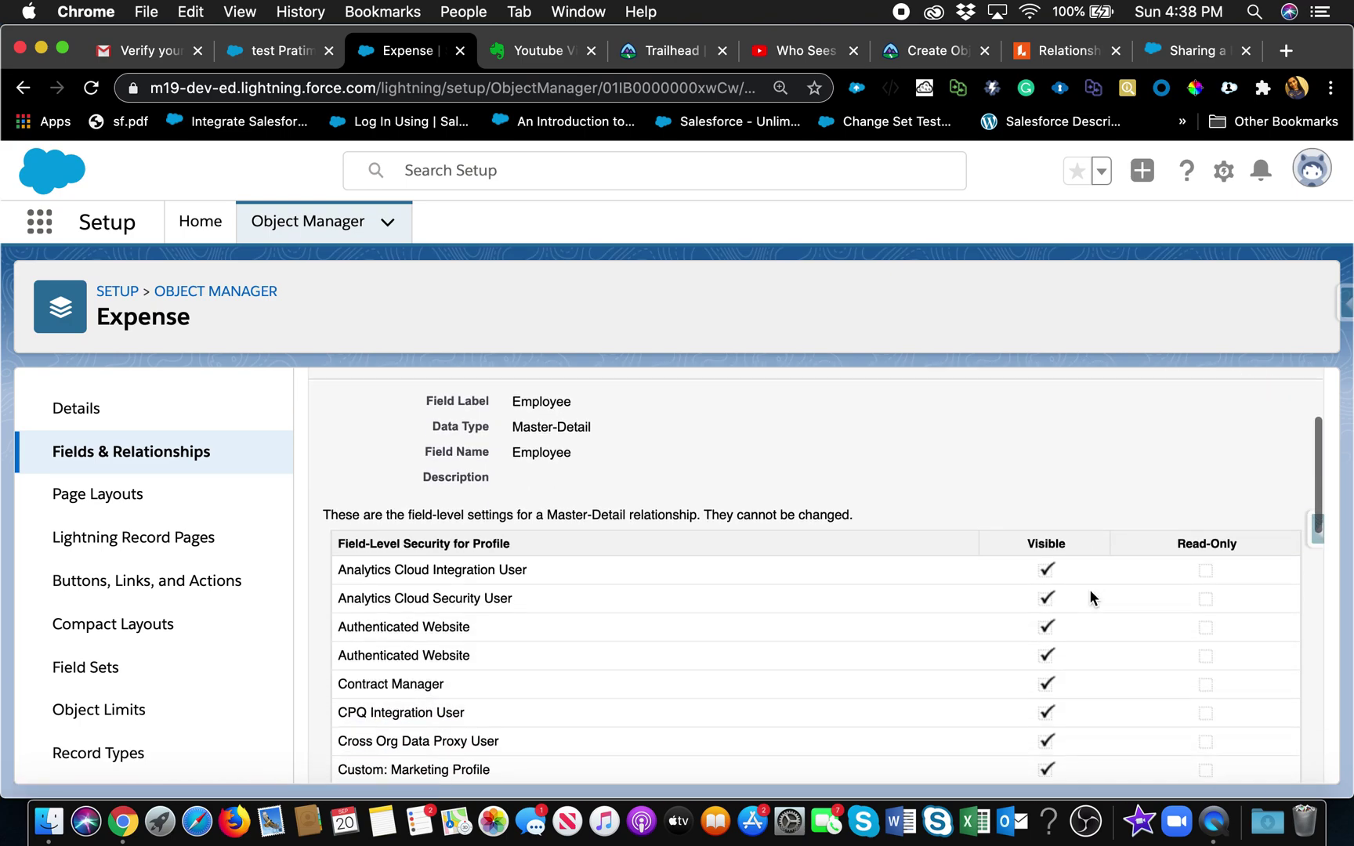
scroll(1091, 598, down, 10)
scroll(1090, 597, down, 2)
scroll(1090, 597, up, 15)
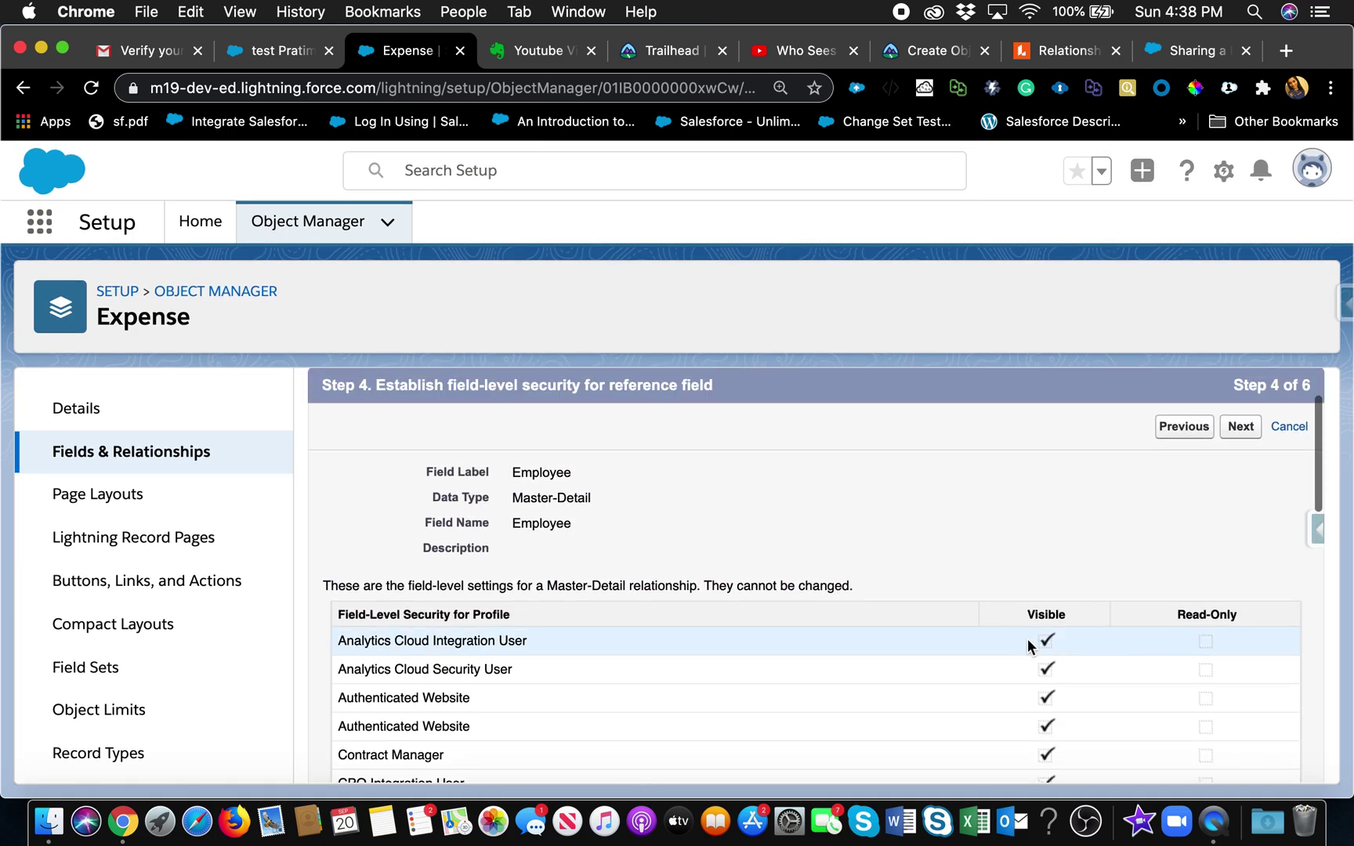
scroll(1027, 639, down, 2)
scroll(1046, 595, down, 2)
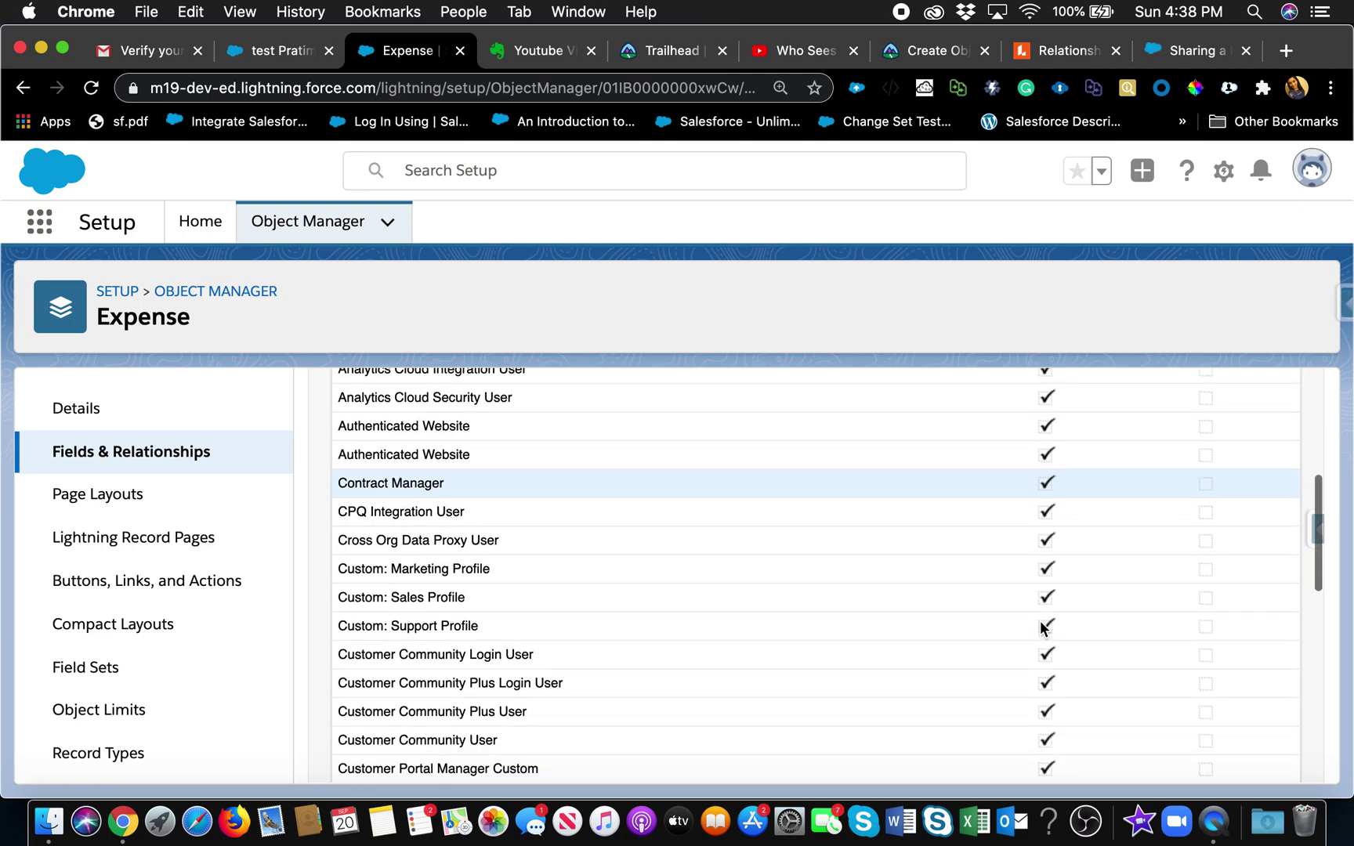
scroll(1042, 627, down, 8)
scroll(1042, 627, up, 4)
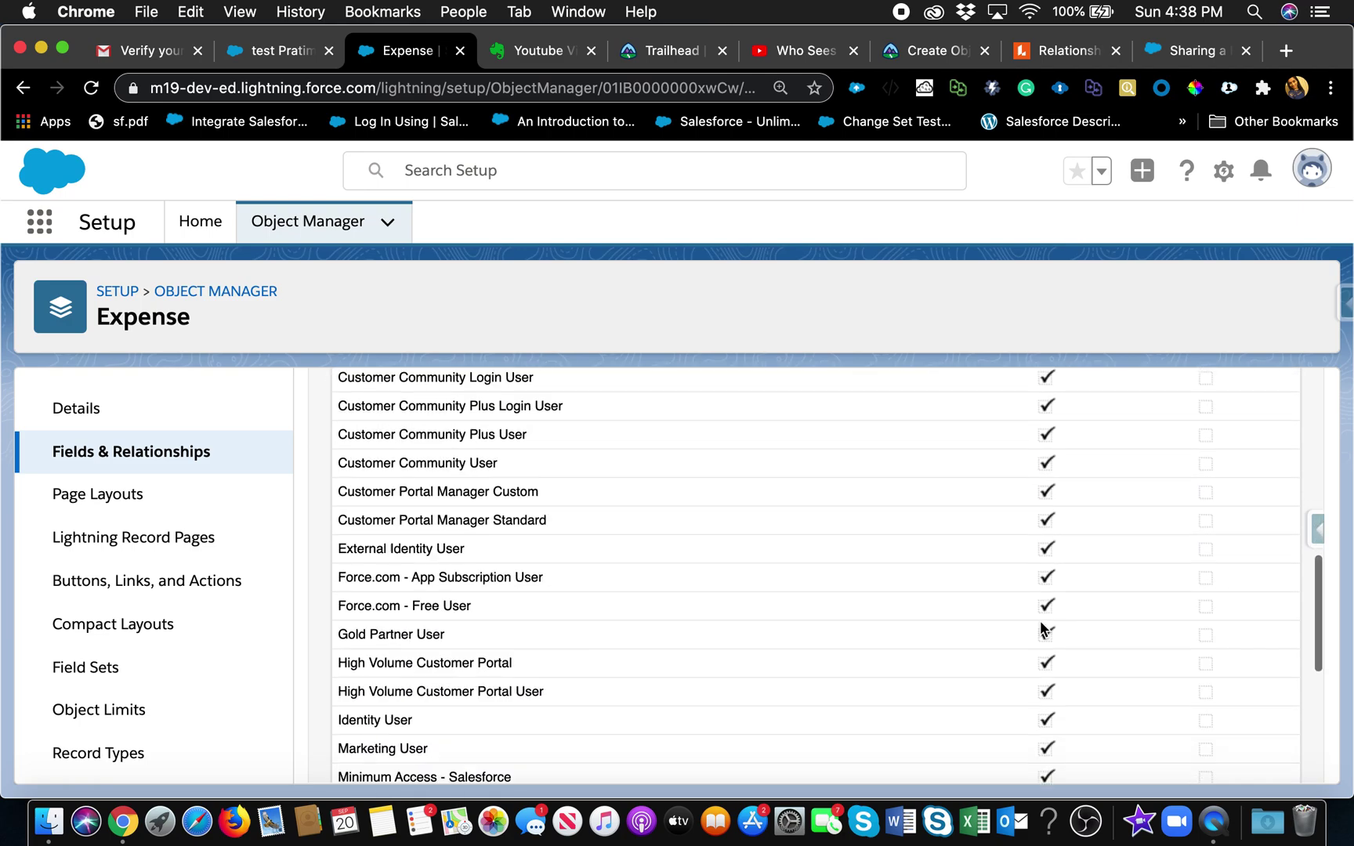
- Accept the Employee field's security and Expense Layout settings, keep the Expenses related list on Employee Layout, and save the field
scroll(1042, 627, up, 10)
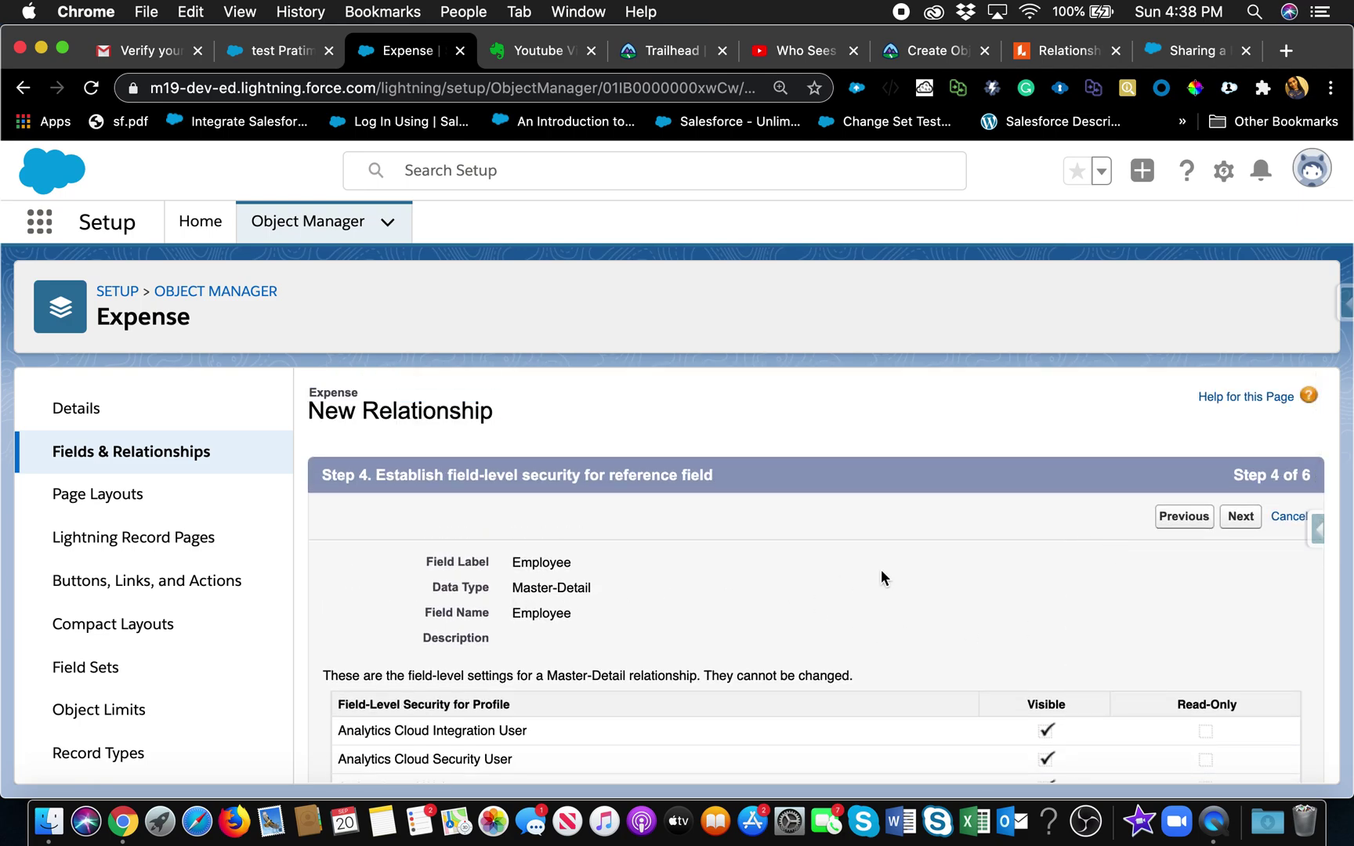
click(1242, 517)
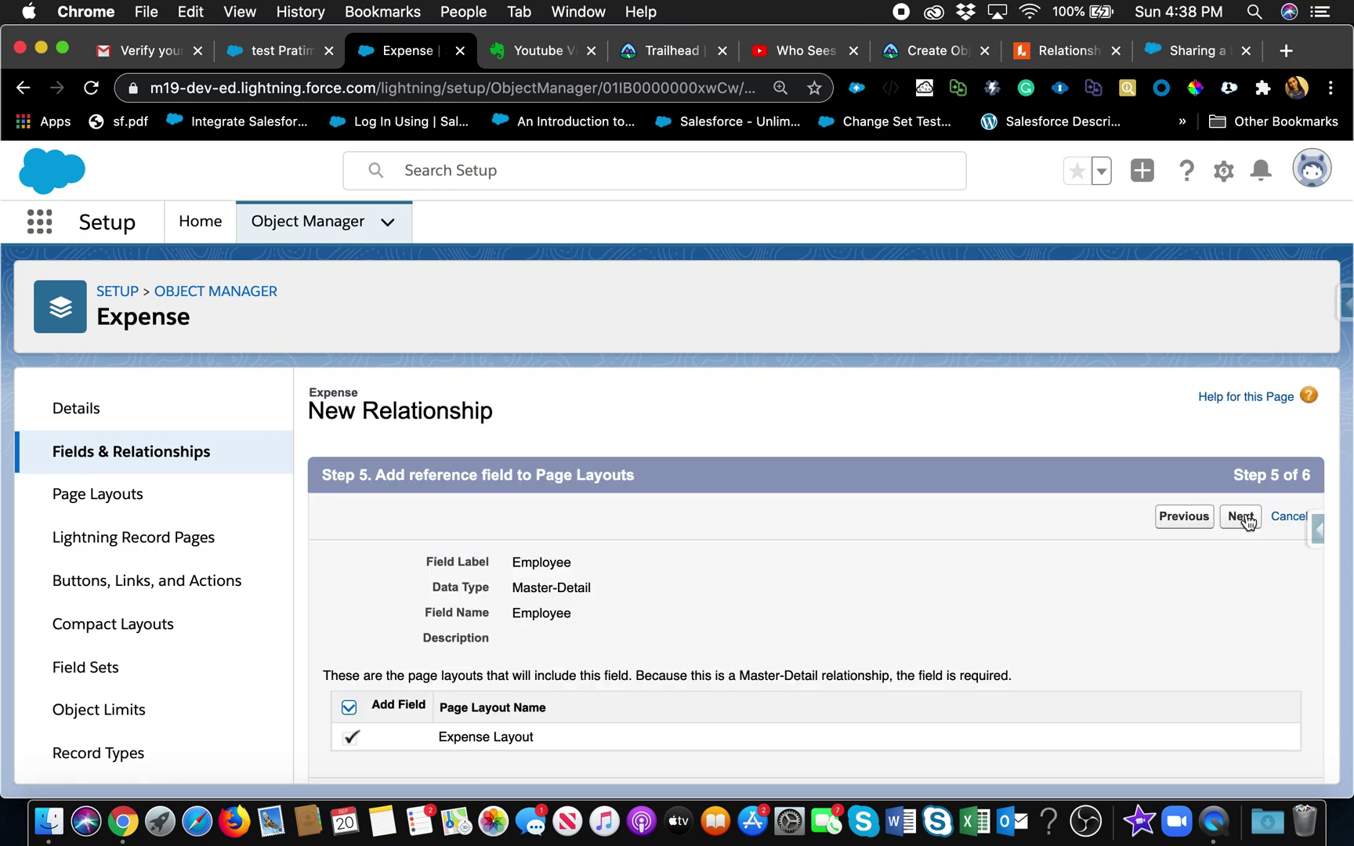
click(1242, 517)
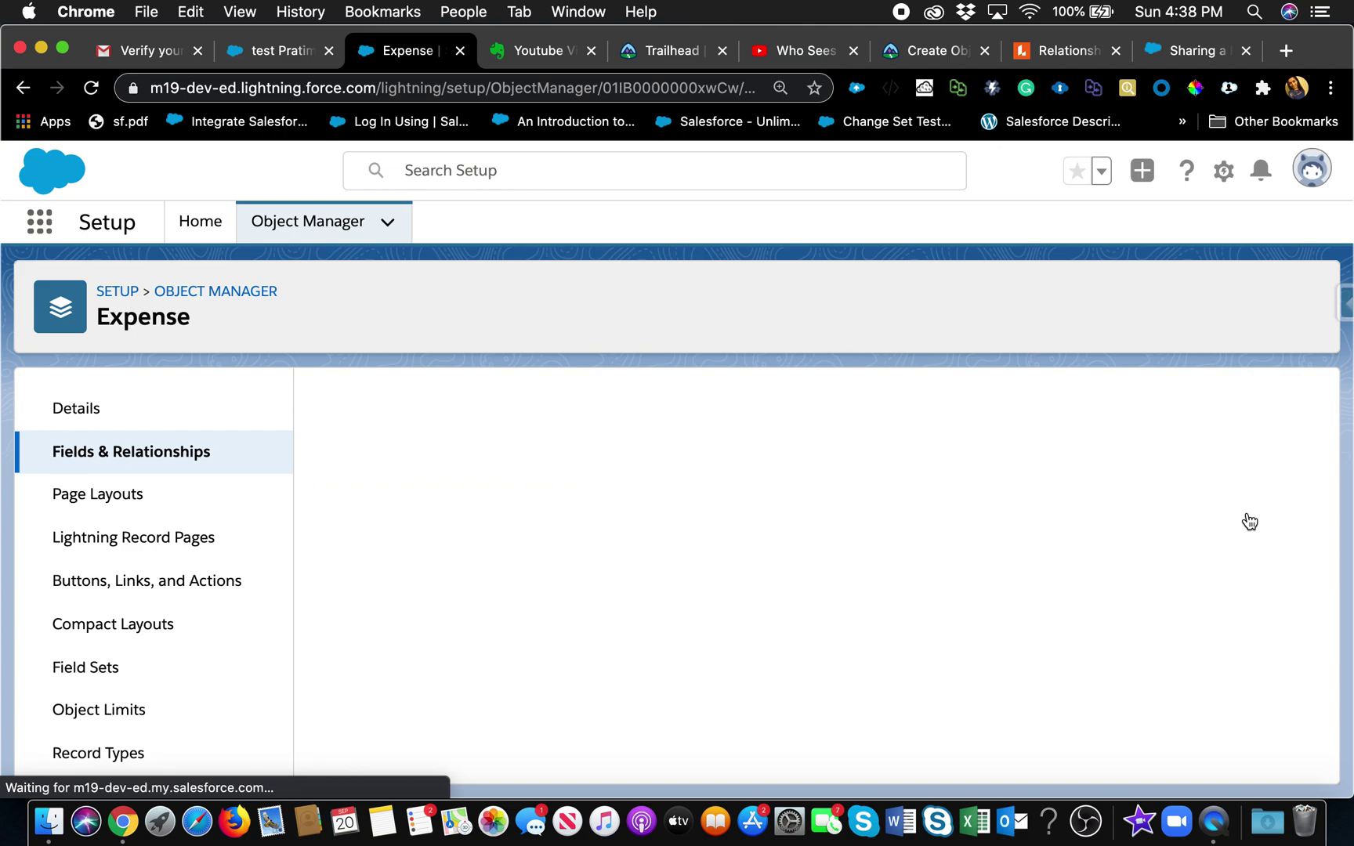
scroll(811, 605, down, 2)
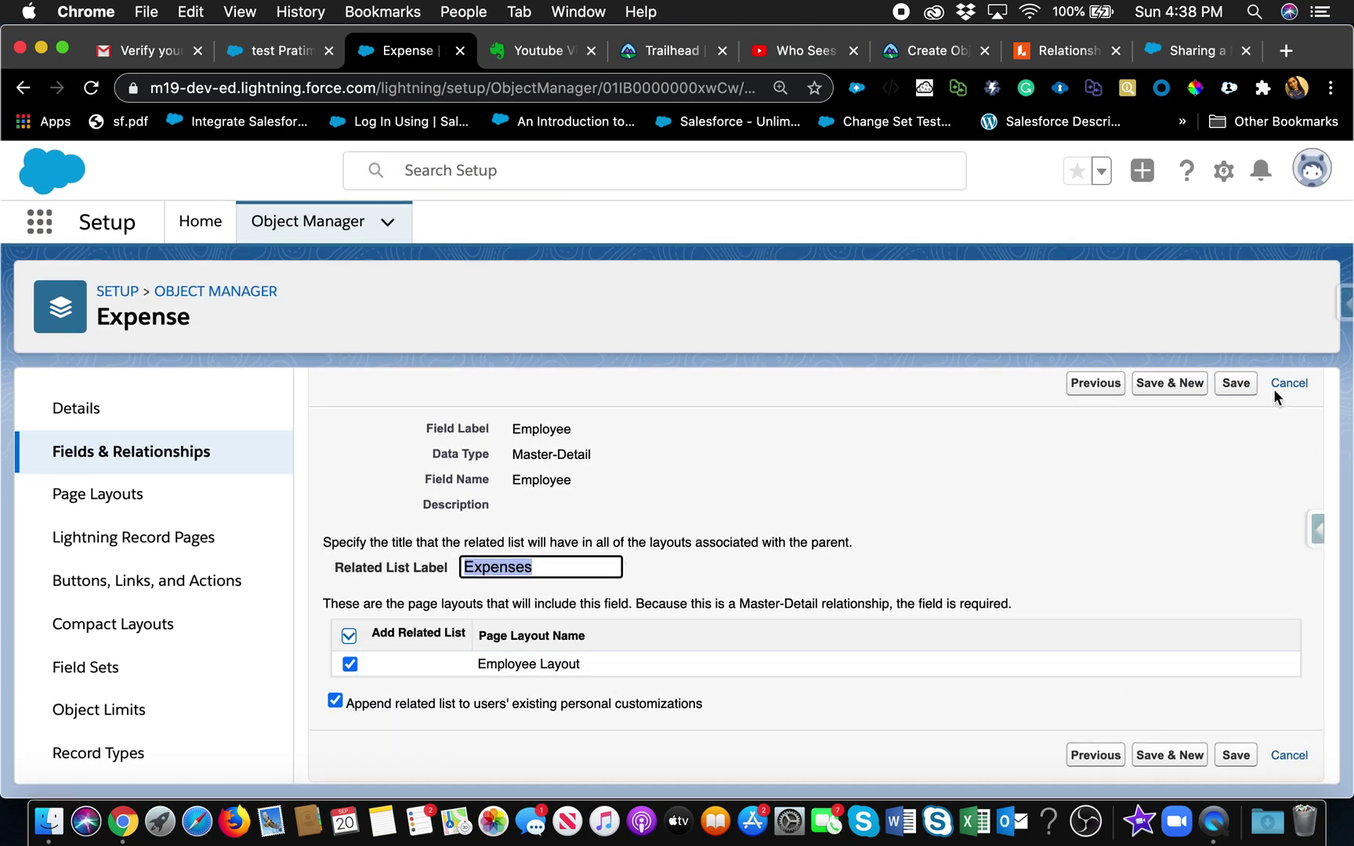
click(1244, 385)
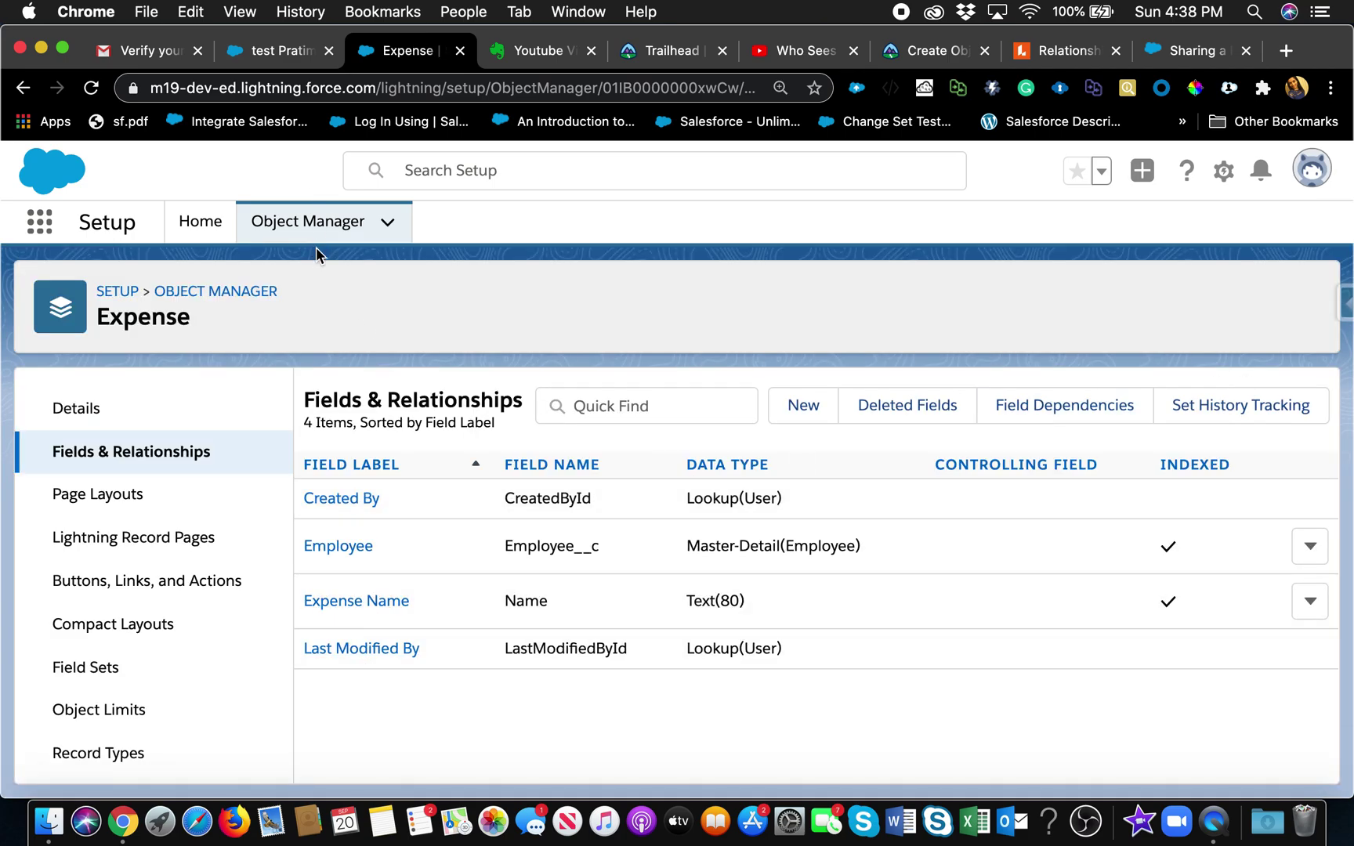
- Find the Employee custom object in Object Manager by searching for "emplo" and open its setup page
click(327, 221)
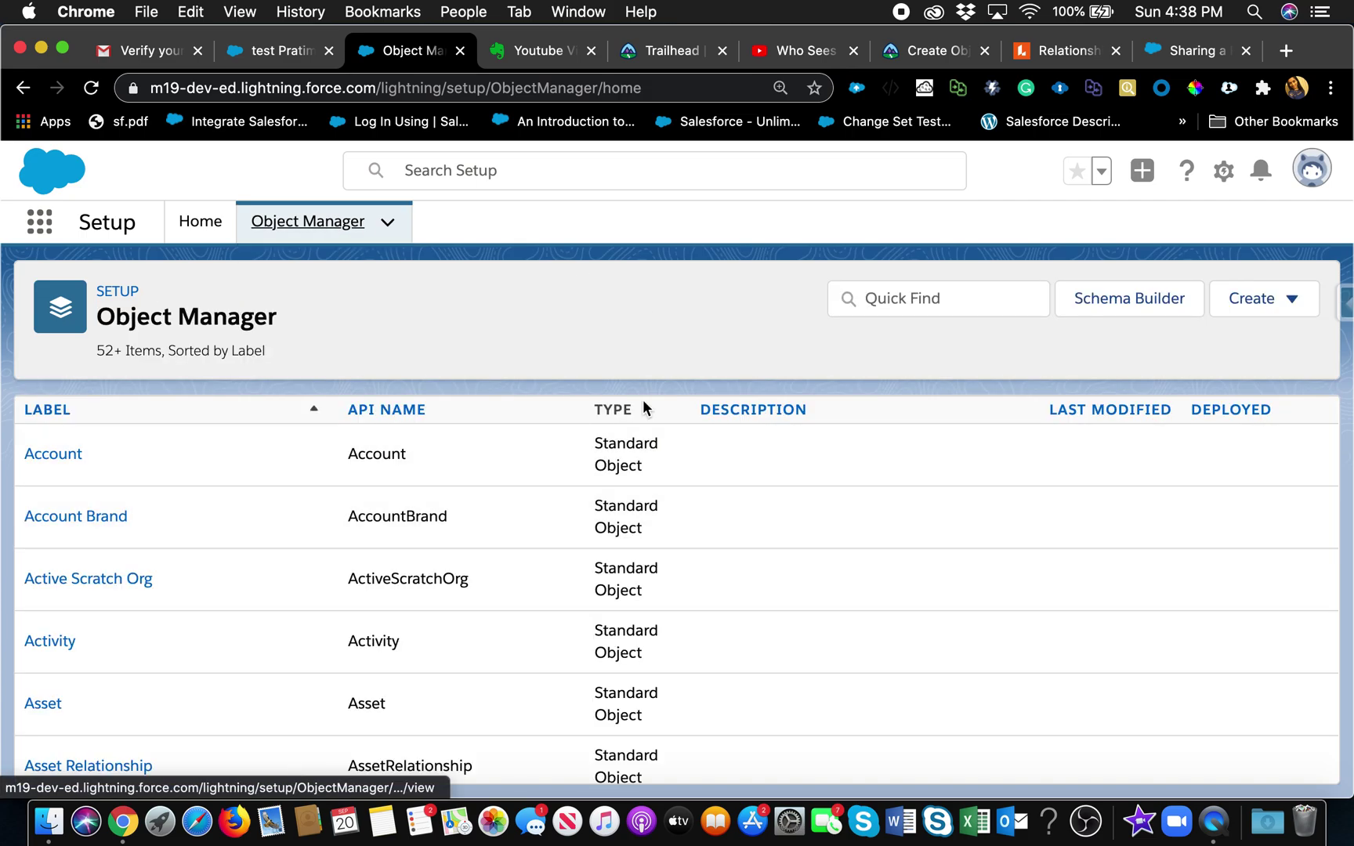
click(967, 296)
text(emplo)
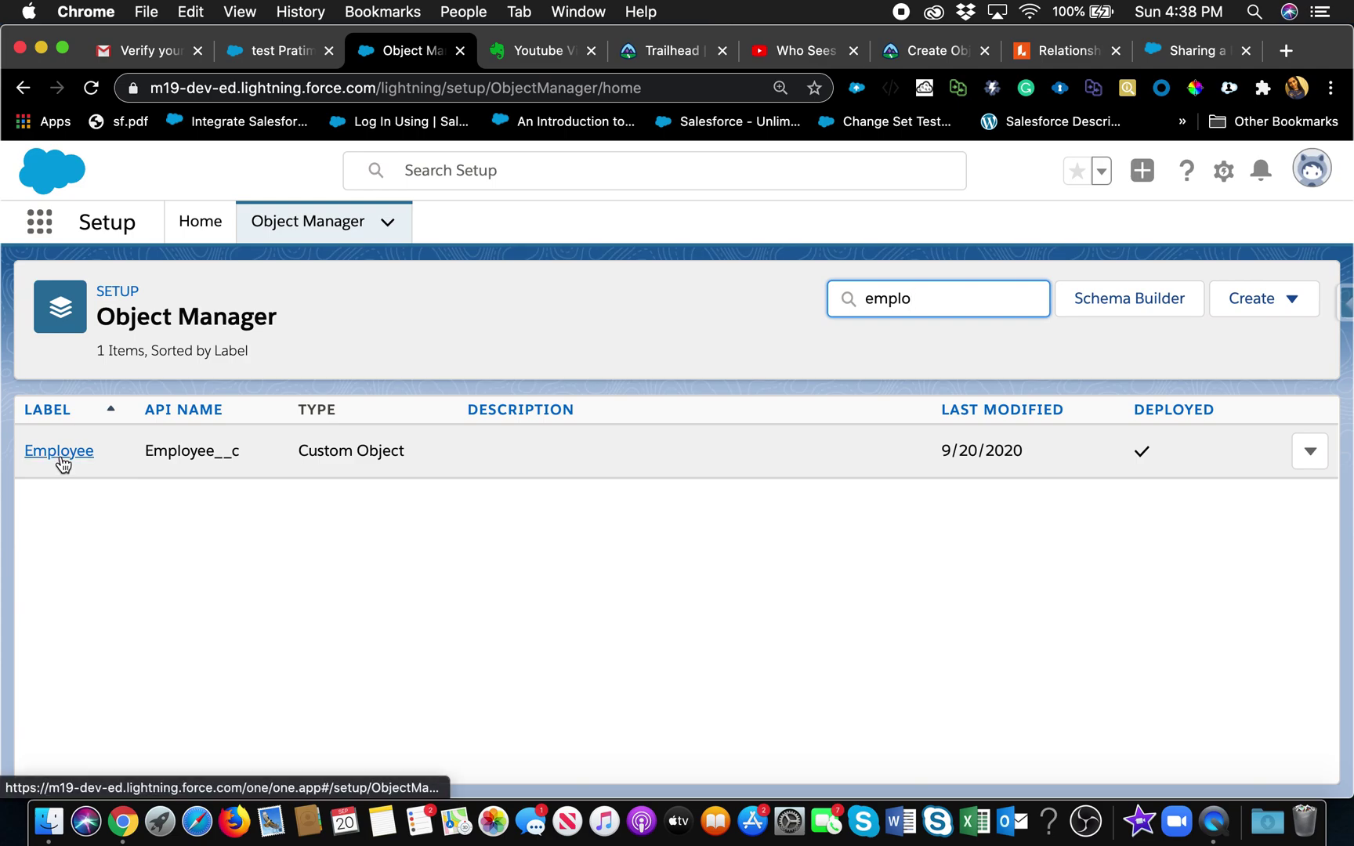
click(59, 454)
- Open the Employees list in the Sales app and create a new employee record
click(294, 52)
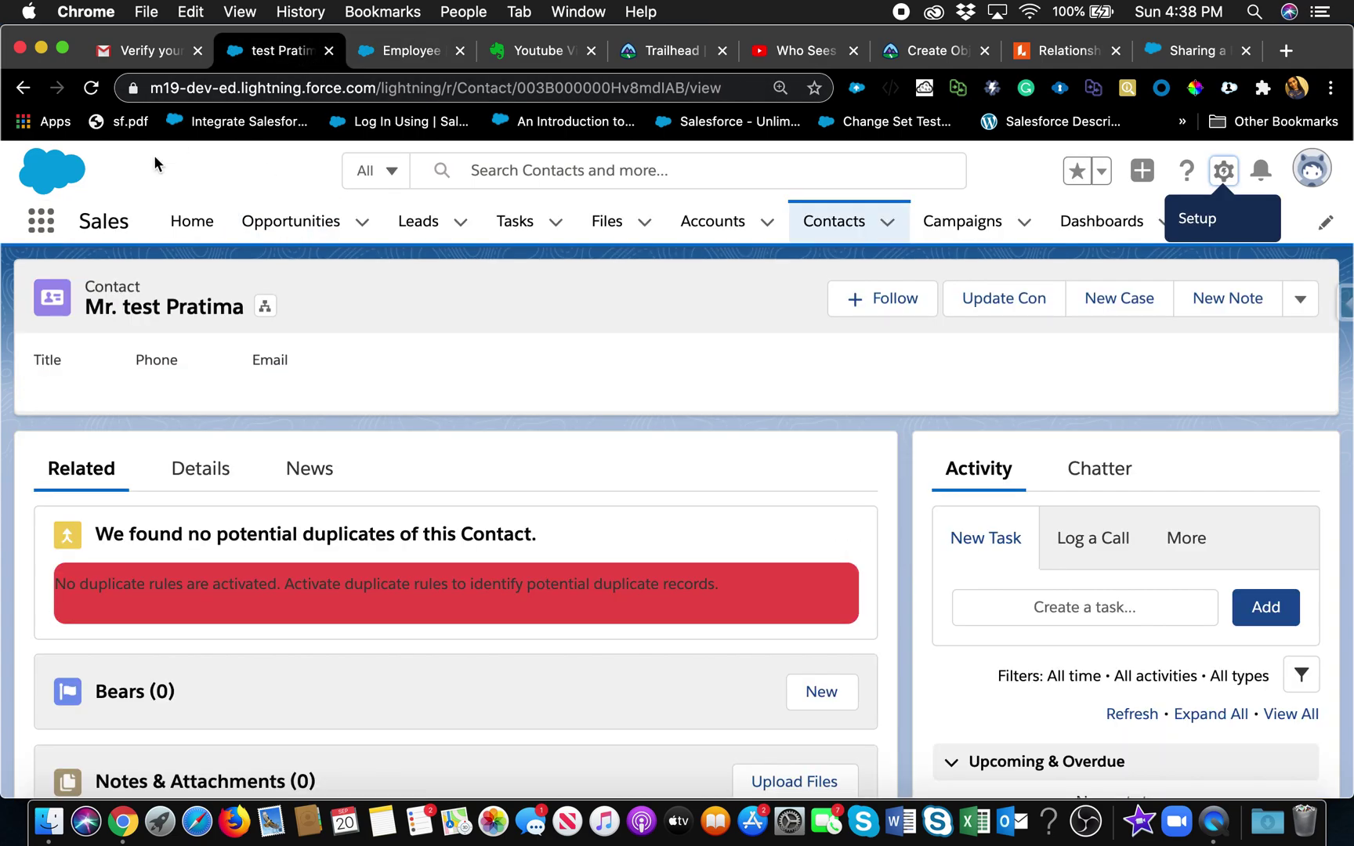
click(43, 224)
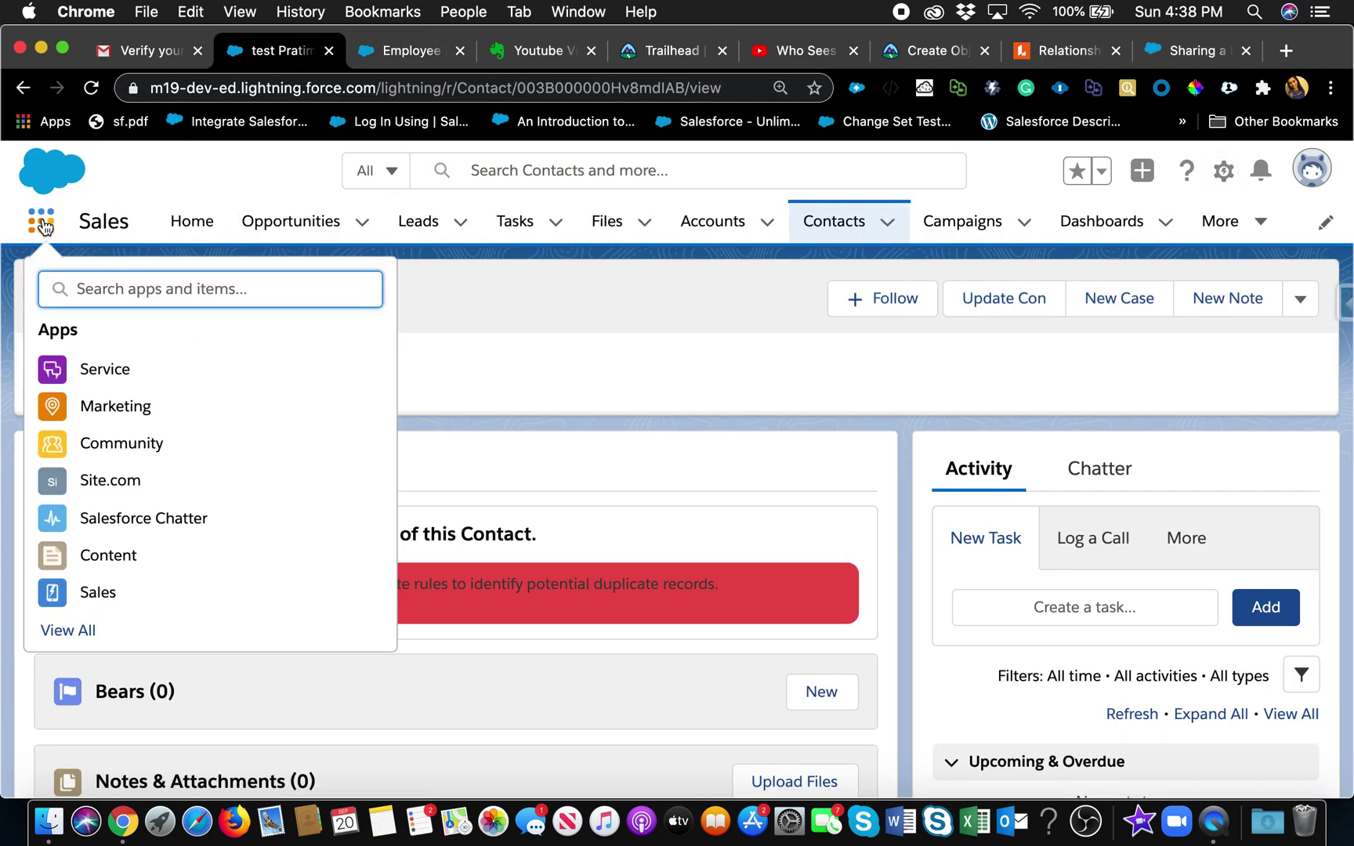
text(emplo)
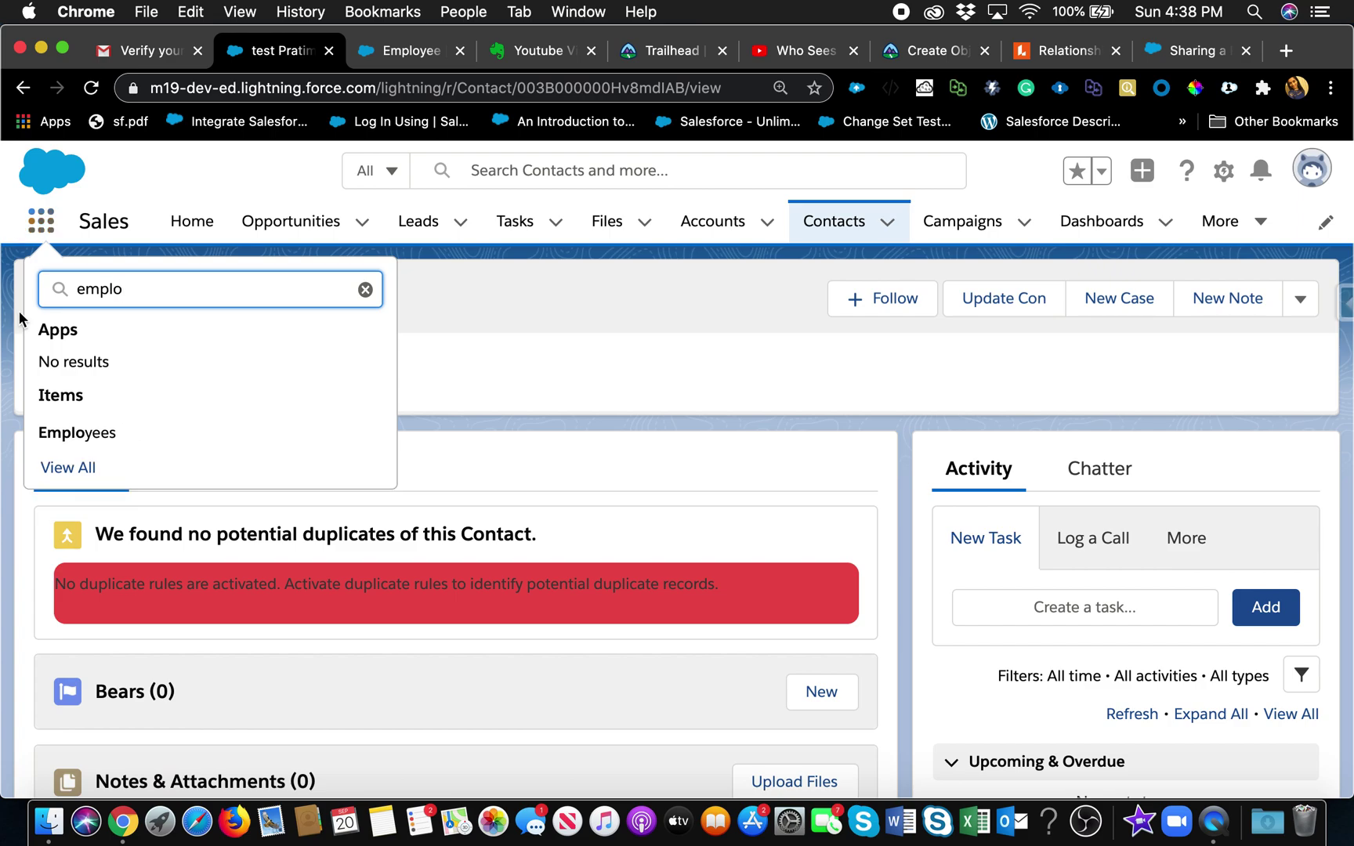
click(88, 443)
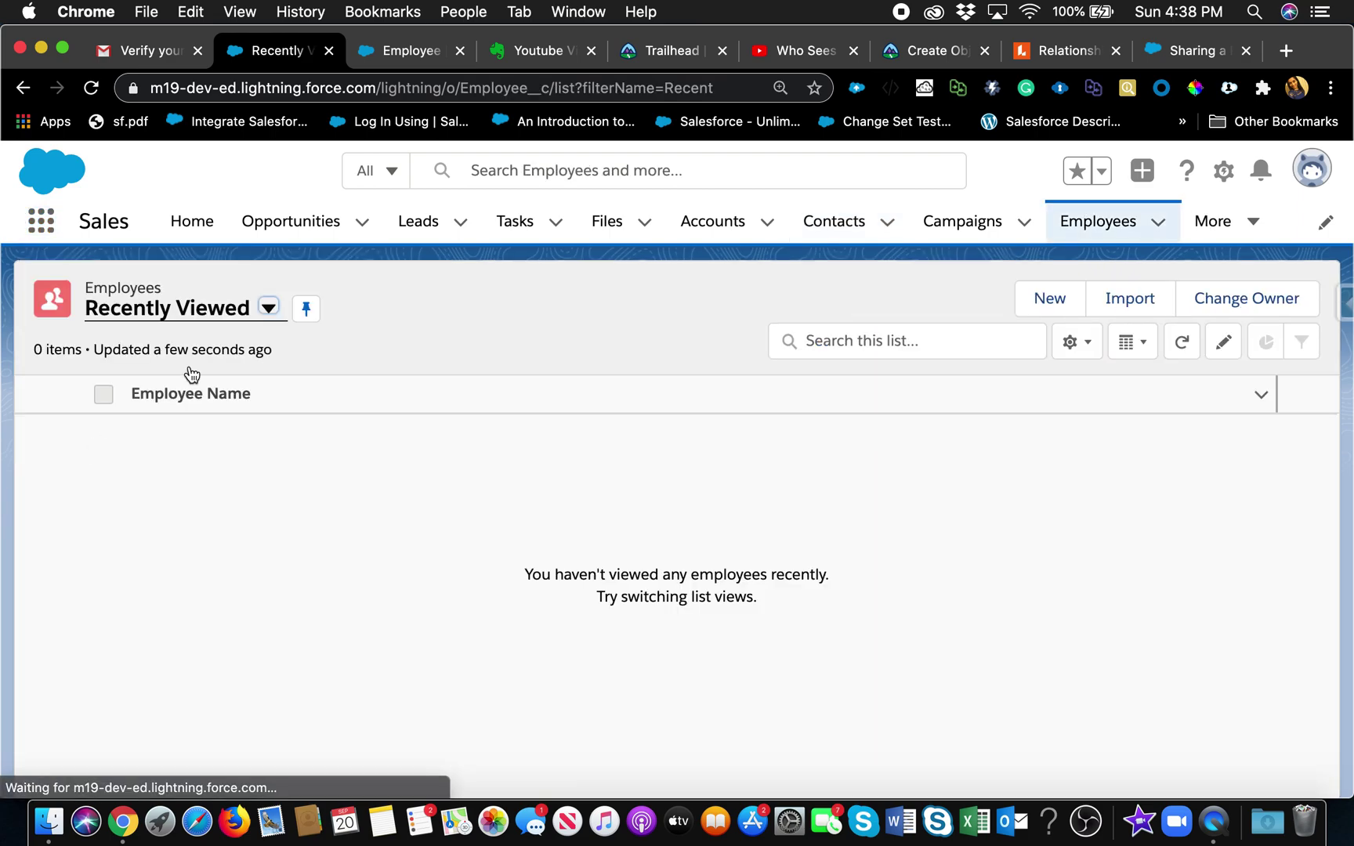
click(1067, 308)
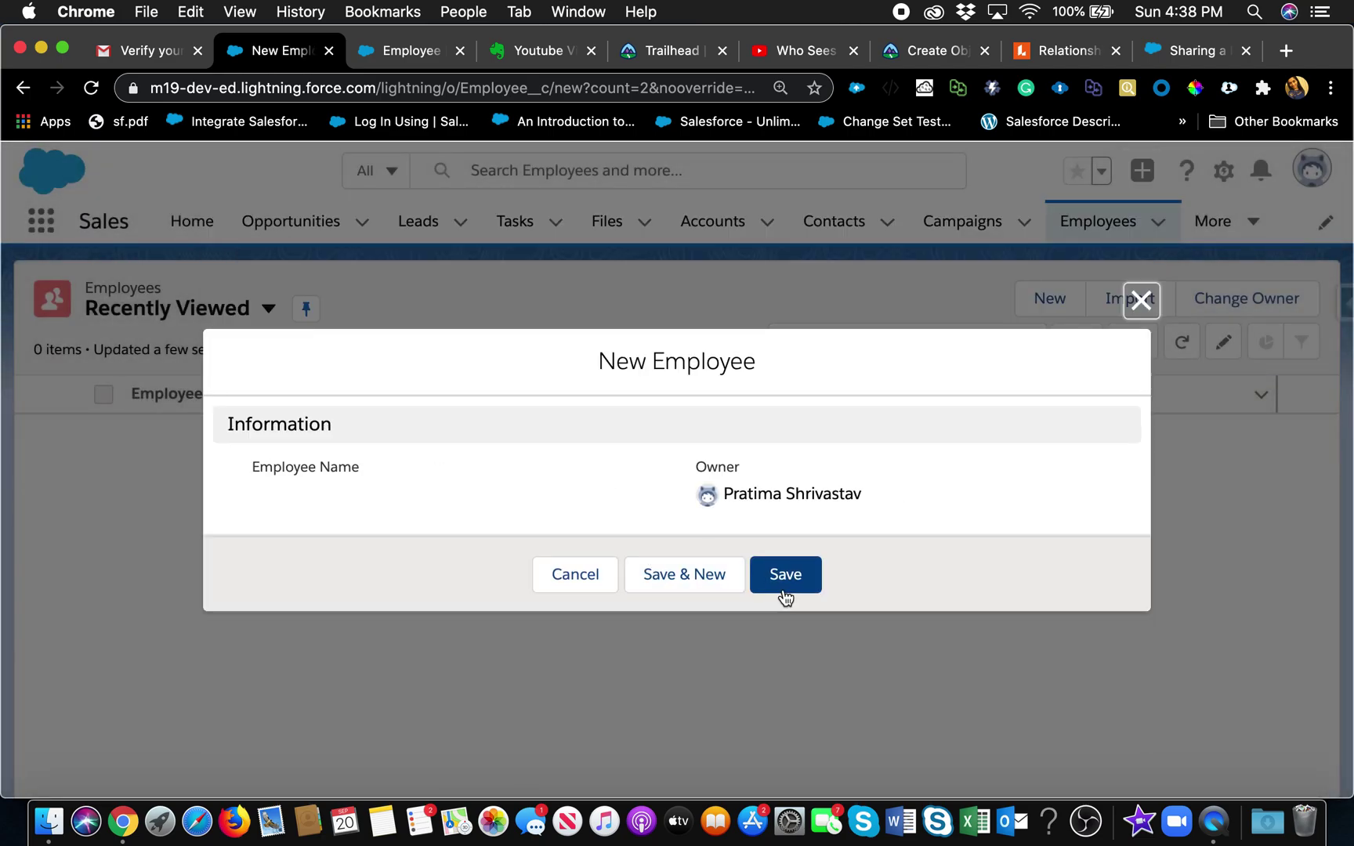
click(765, 589)
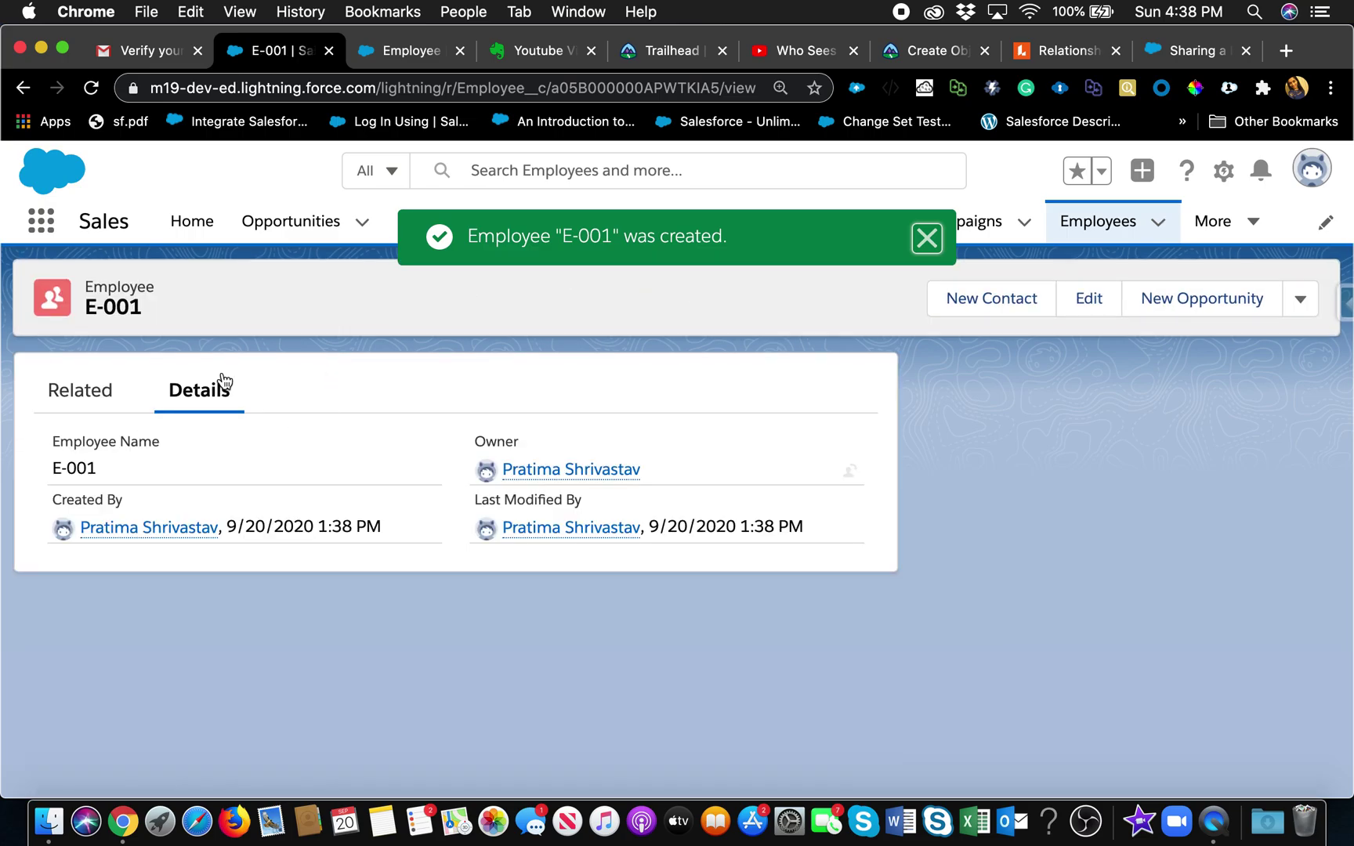
- Start a new expense from employee E-001's related Expenses list and clear its prefilled Employee value
click(93, 397)
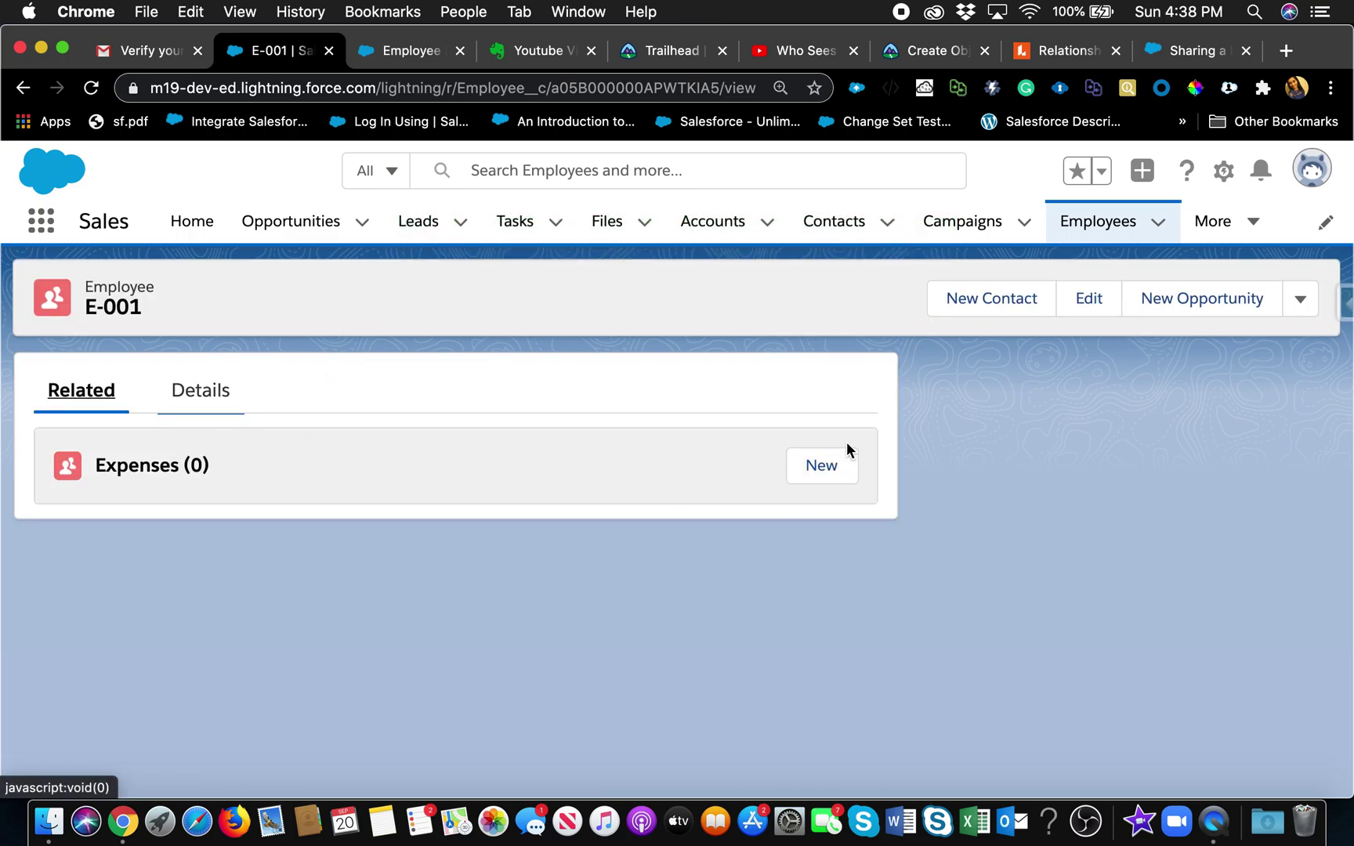
click(844, 471)
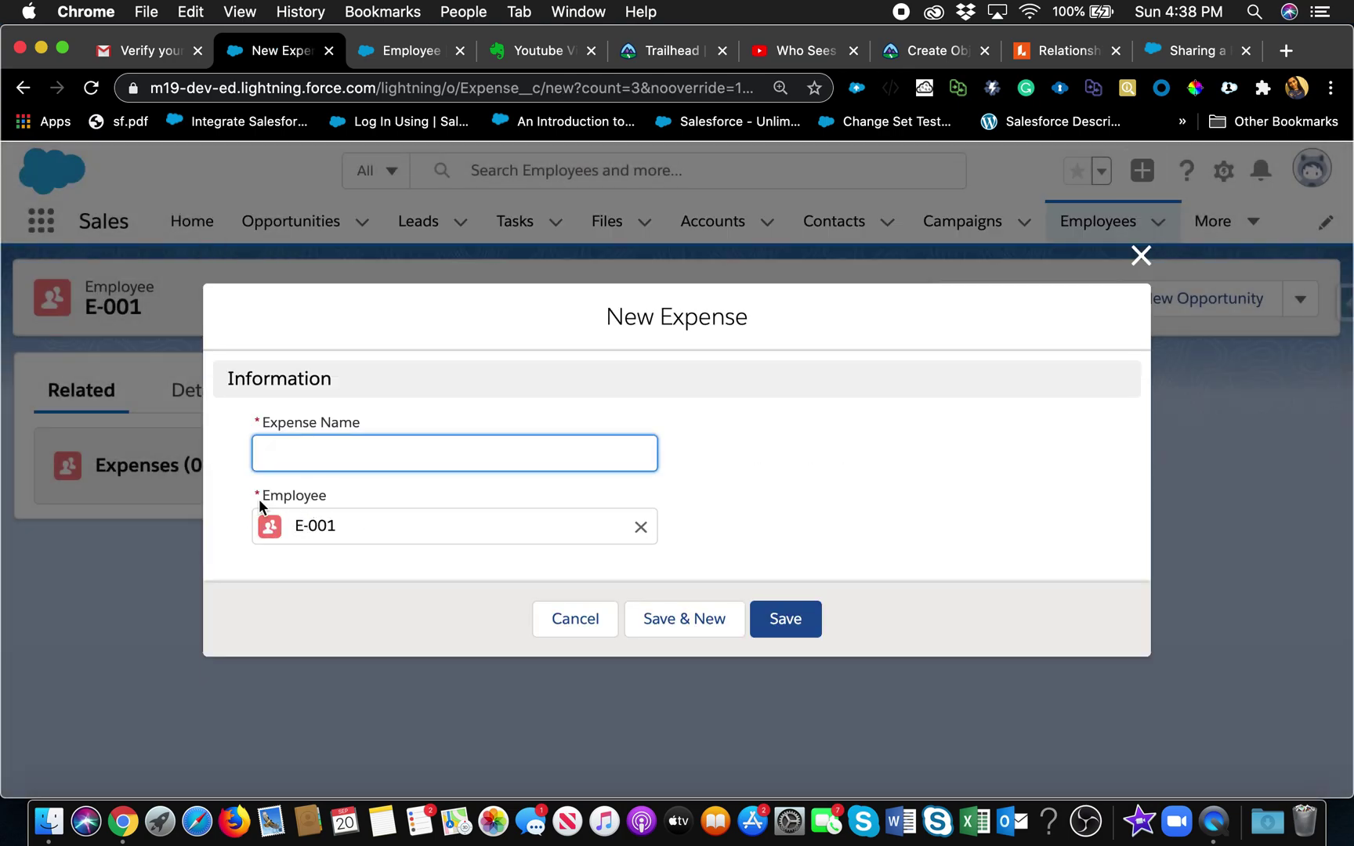
click(638, 529)
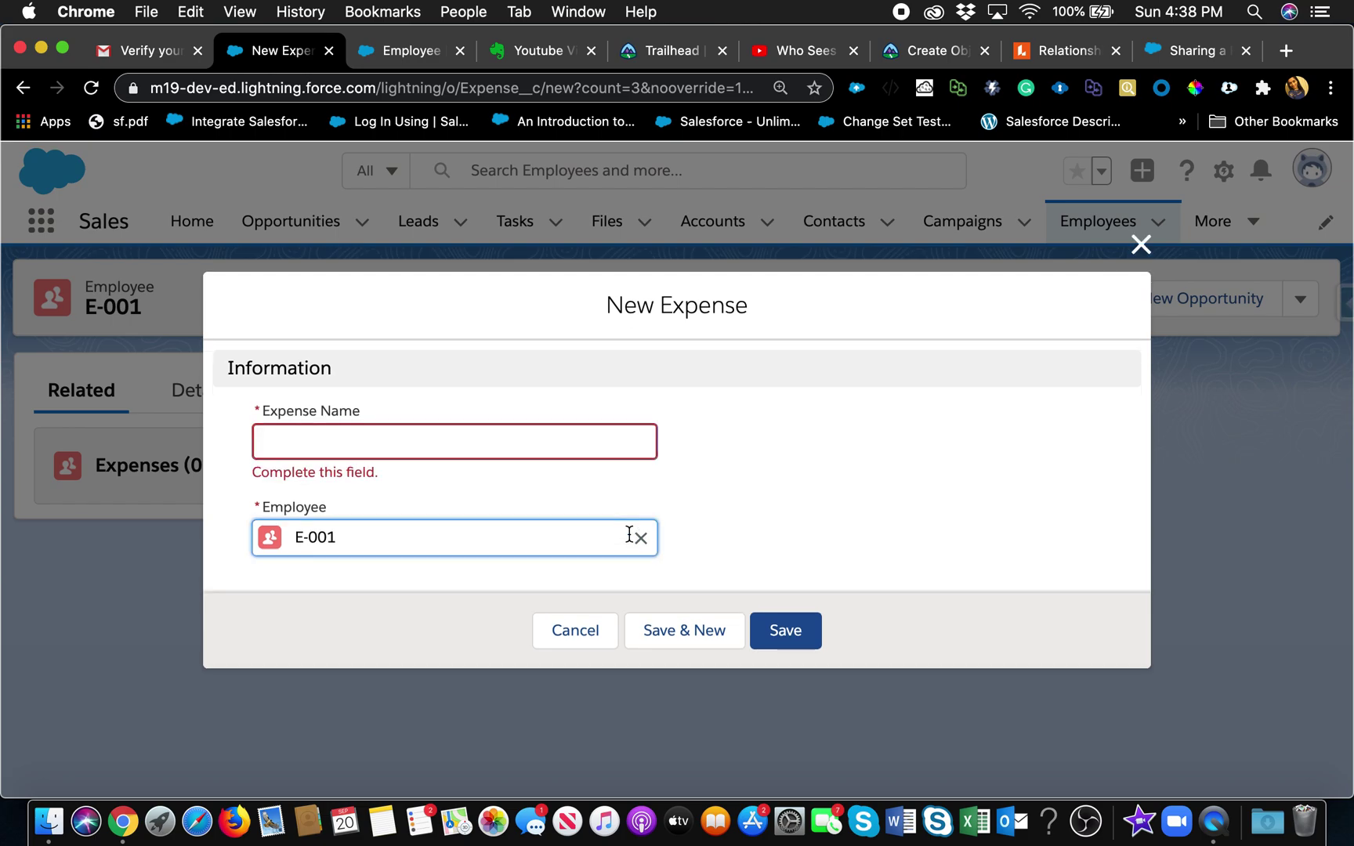
click(639, 540)
- Name the new expense Trasposrt and save it with E-001 as its employee
click(529, 451)
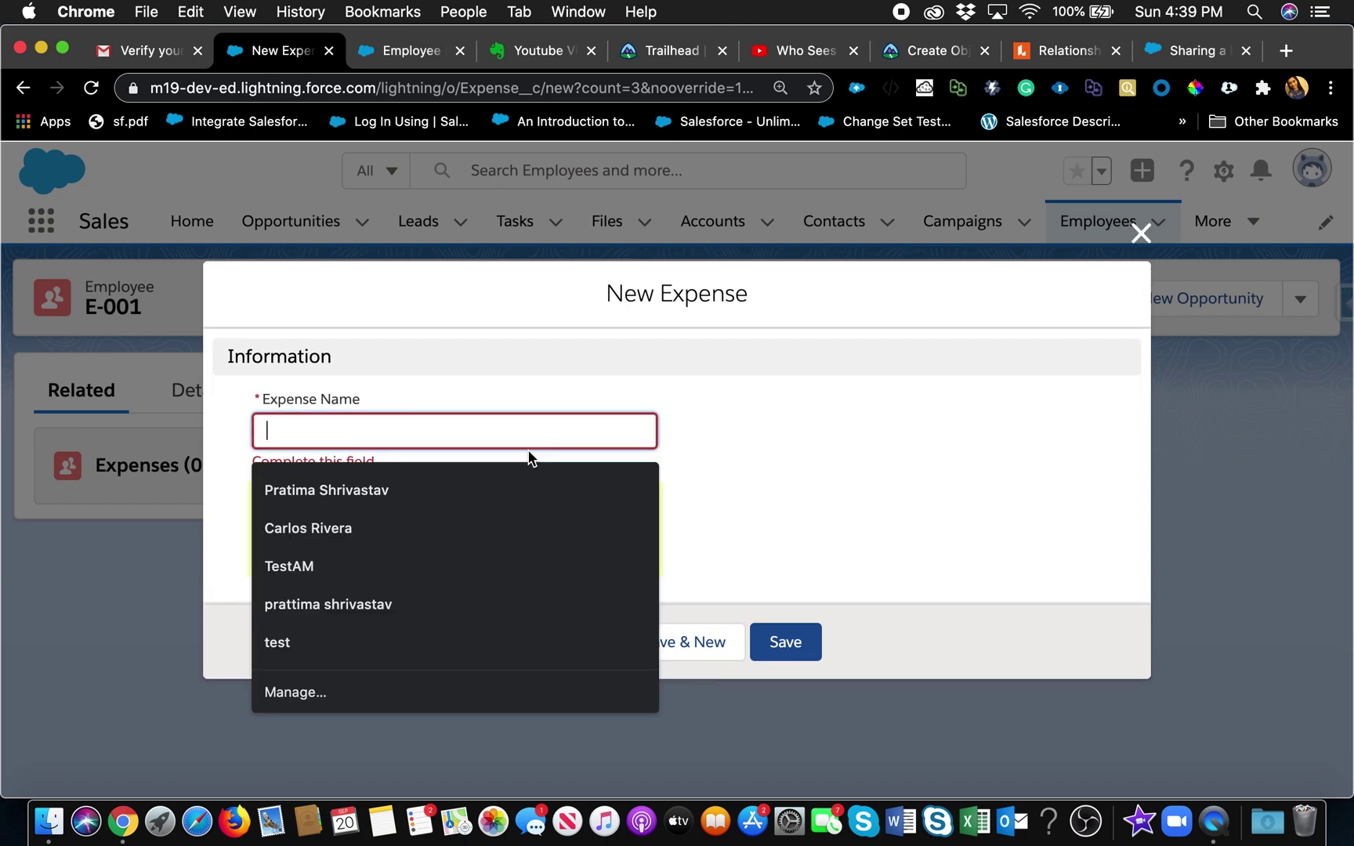
key(Escape)
text(Trasposrt)
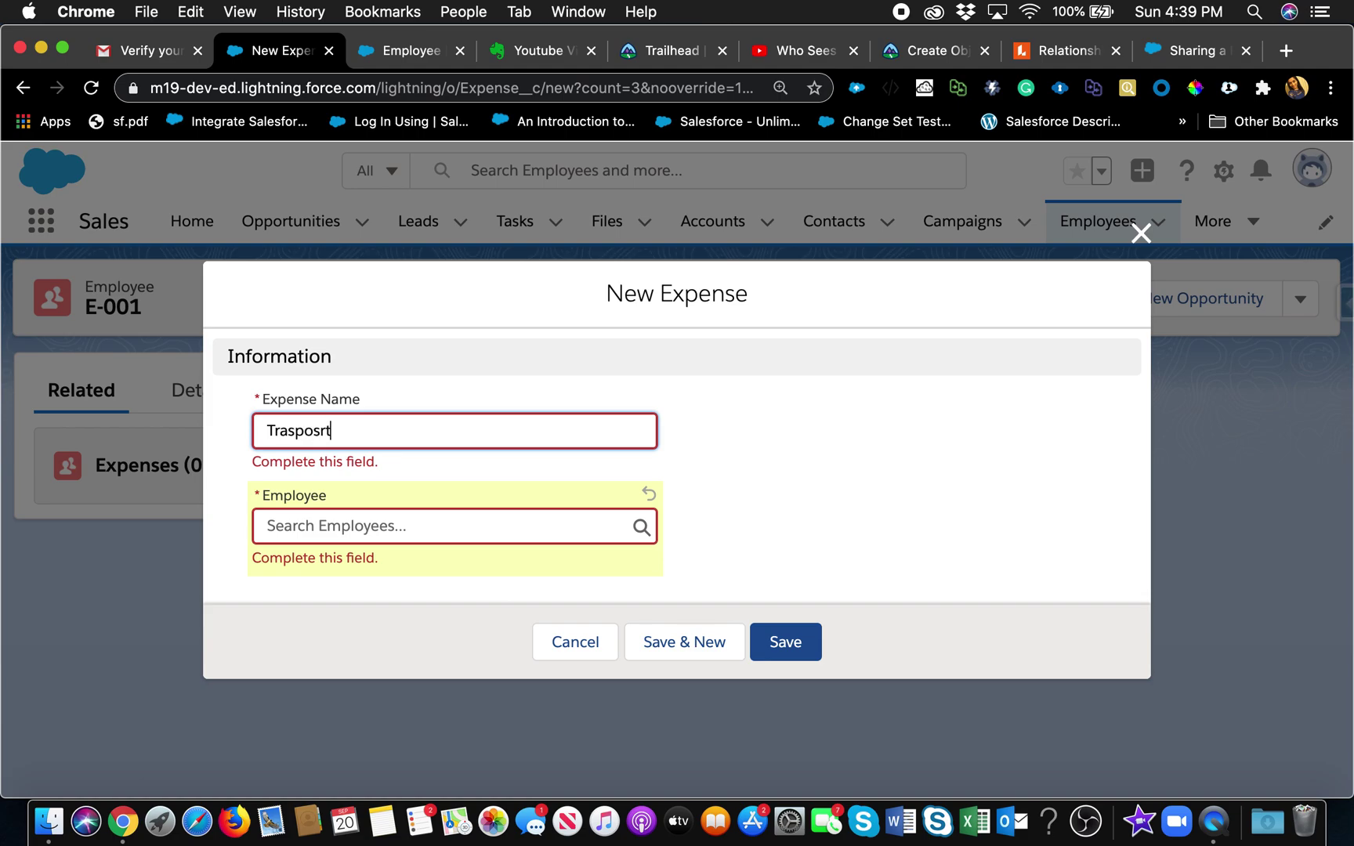
click(804, 455)
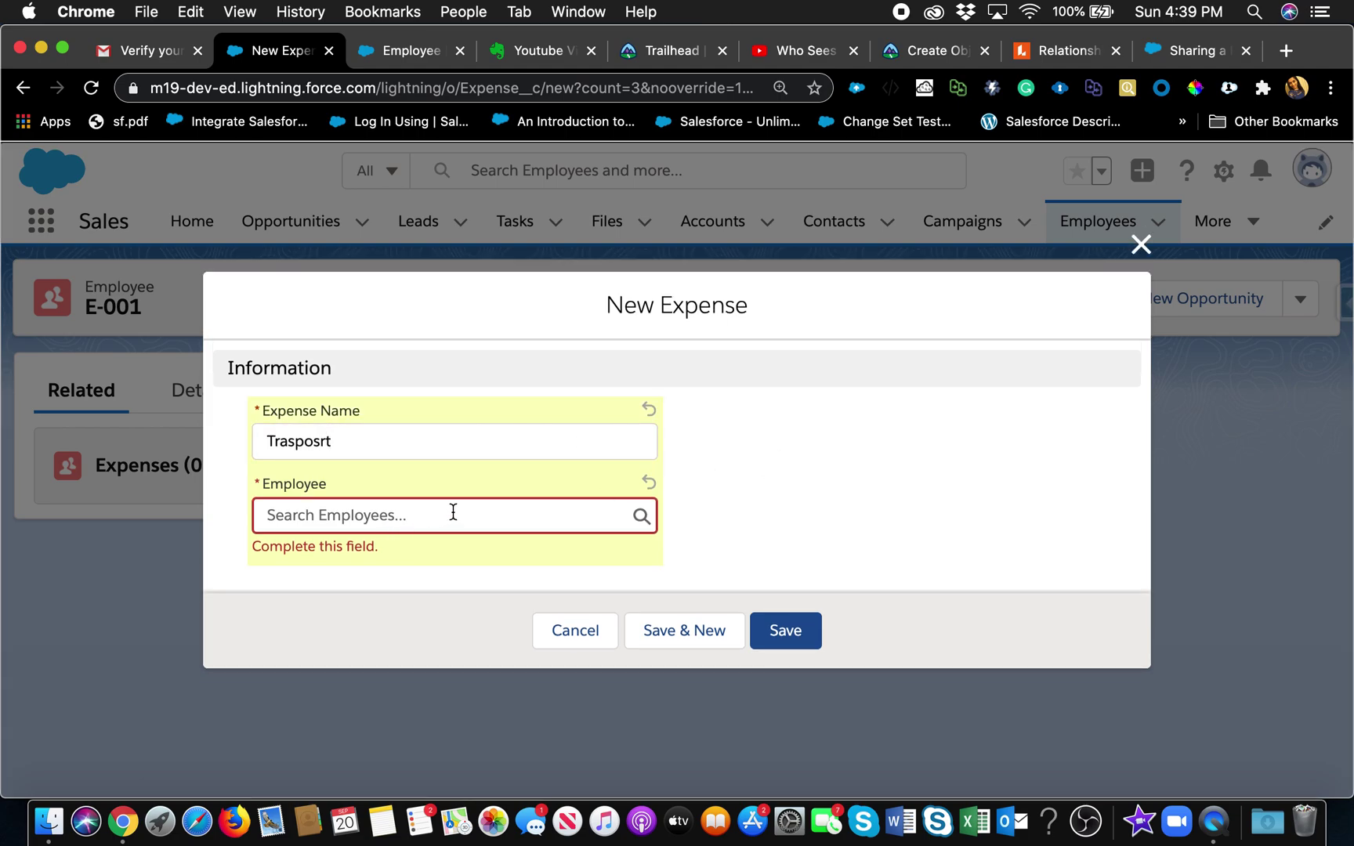
click(427, 511)
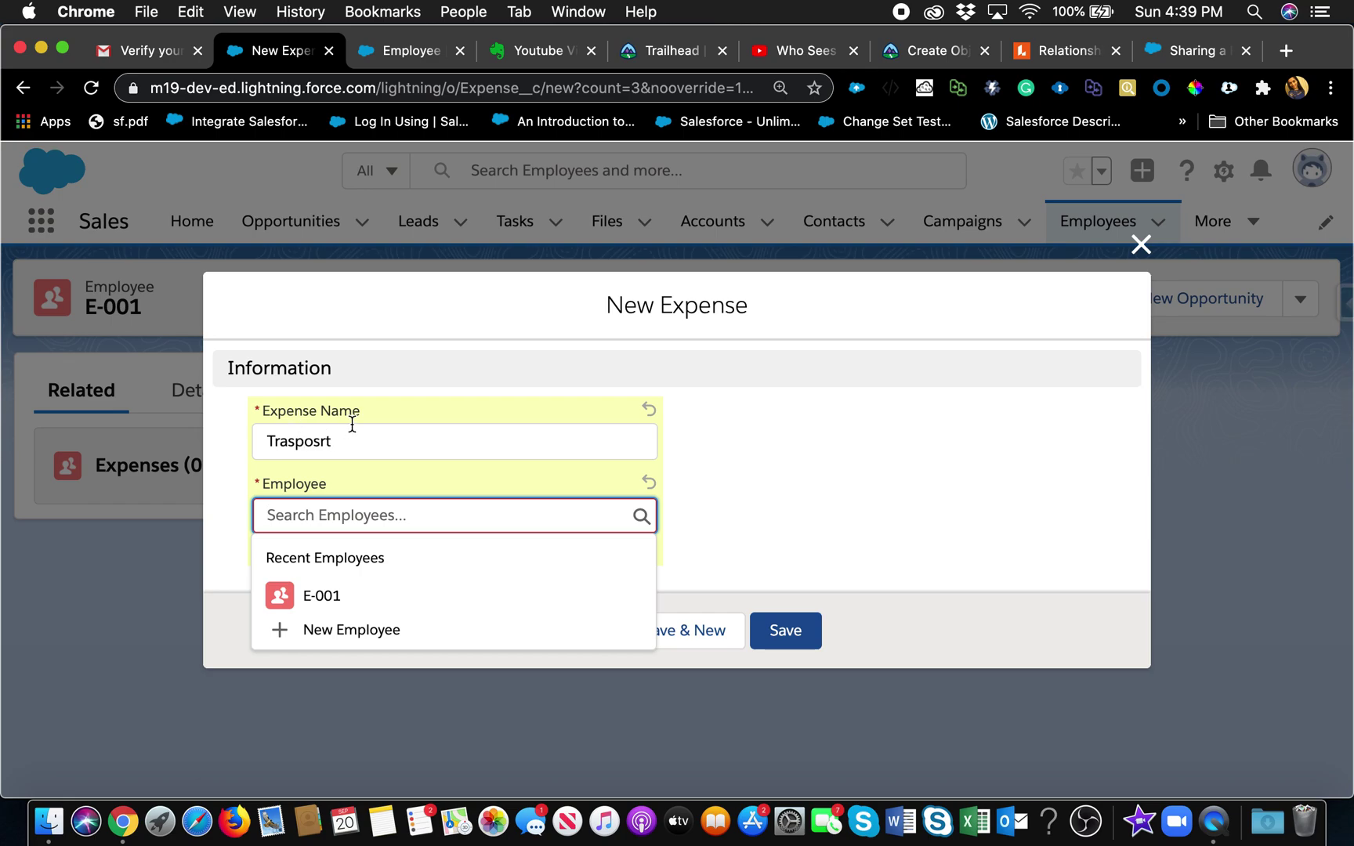
click(322, 596)
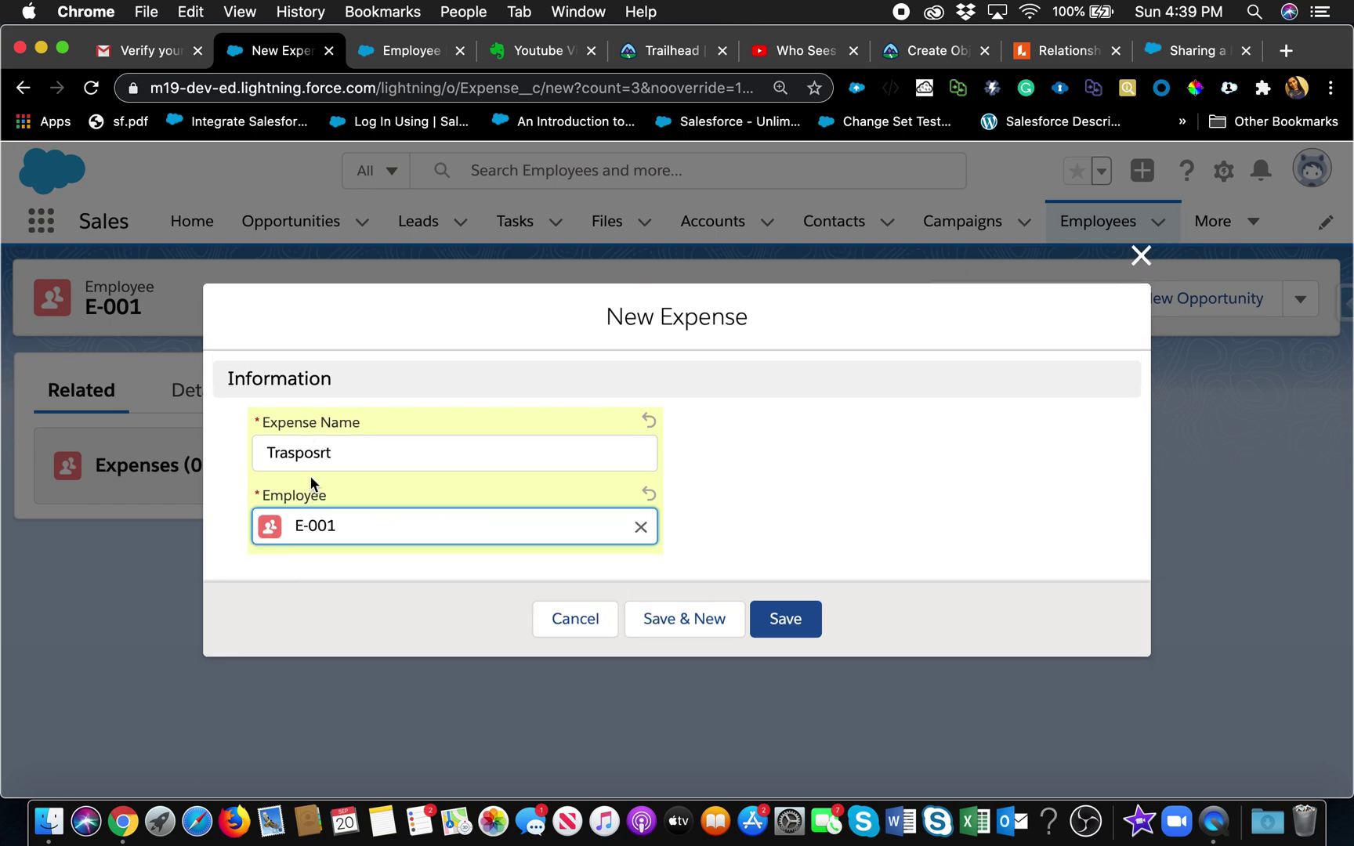
click(786, 620)
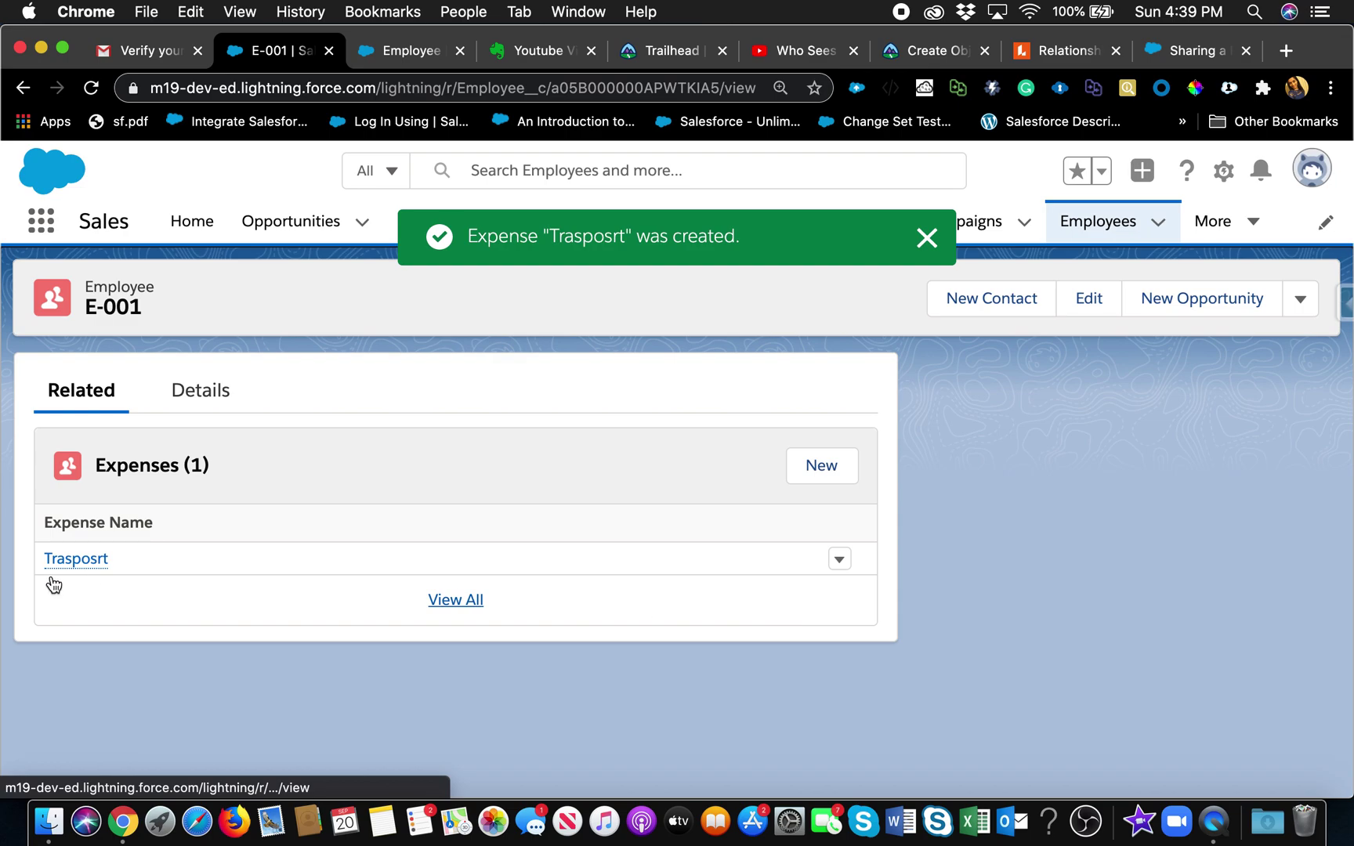
- Check the Trasposrt expense for an owner field by filtering its complete data in Salesforce Inspector for "own", and return to the record
click(93, 561)
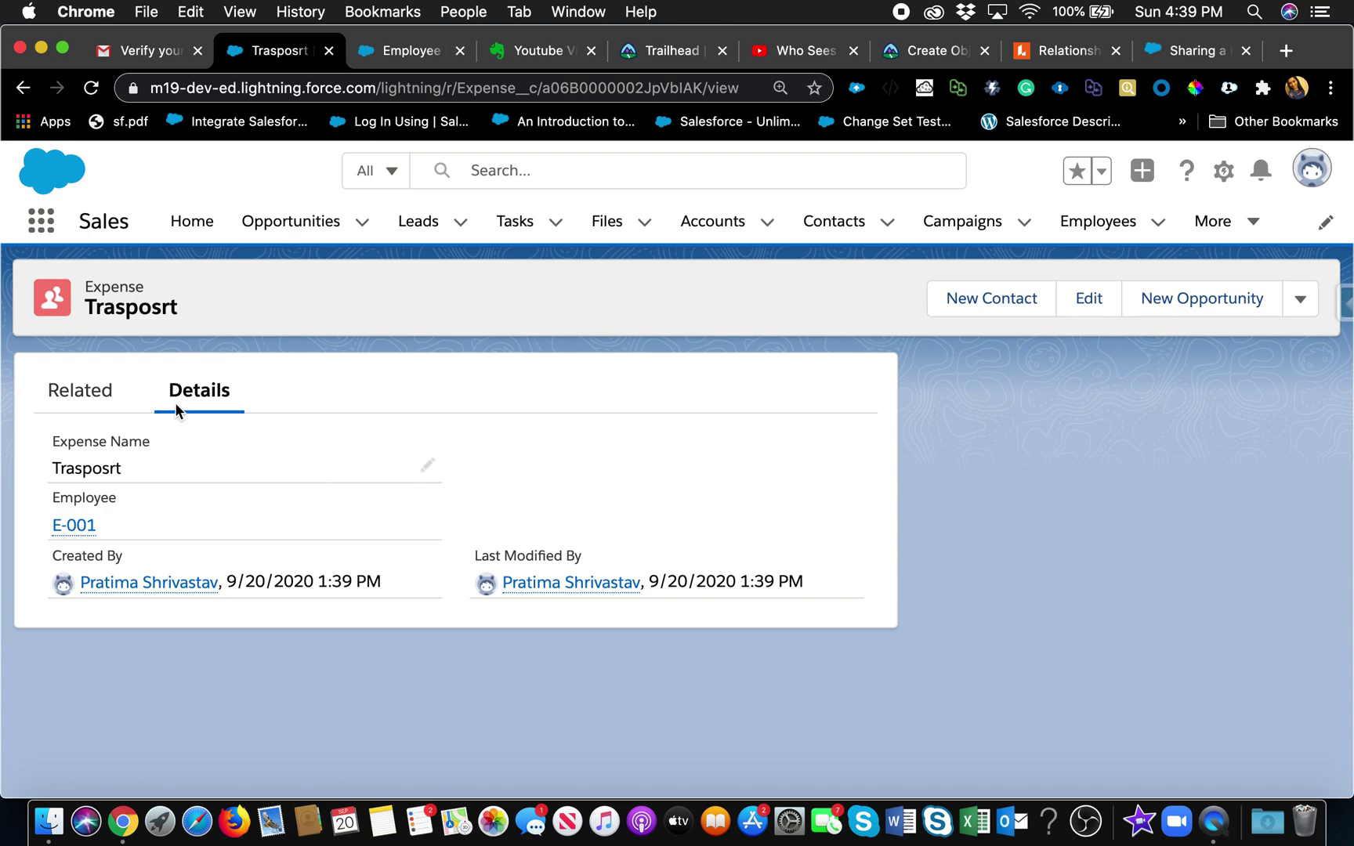
click(1342, 310)
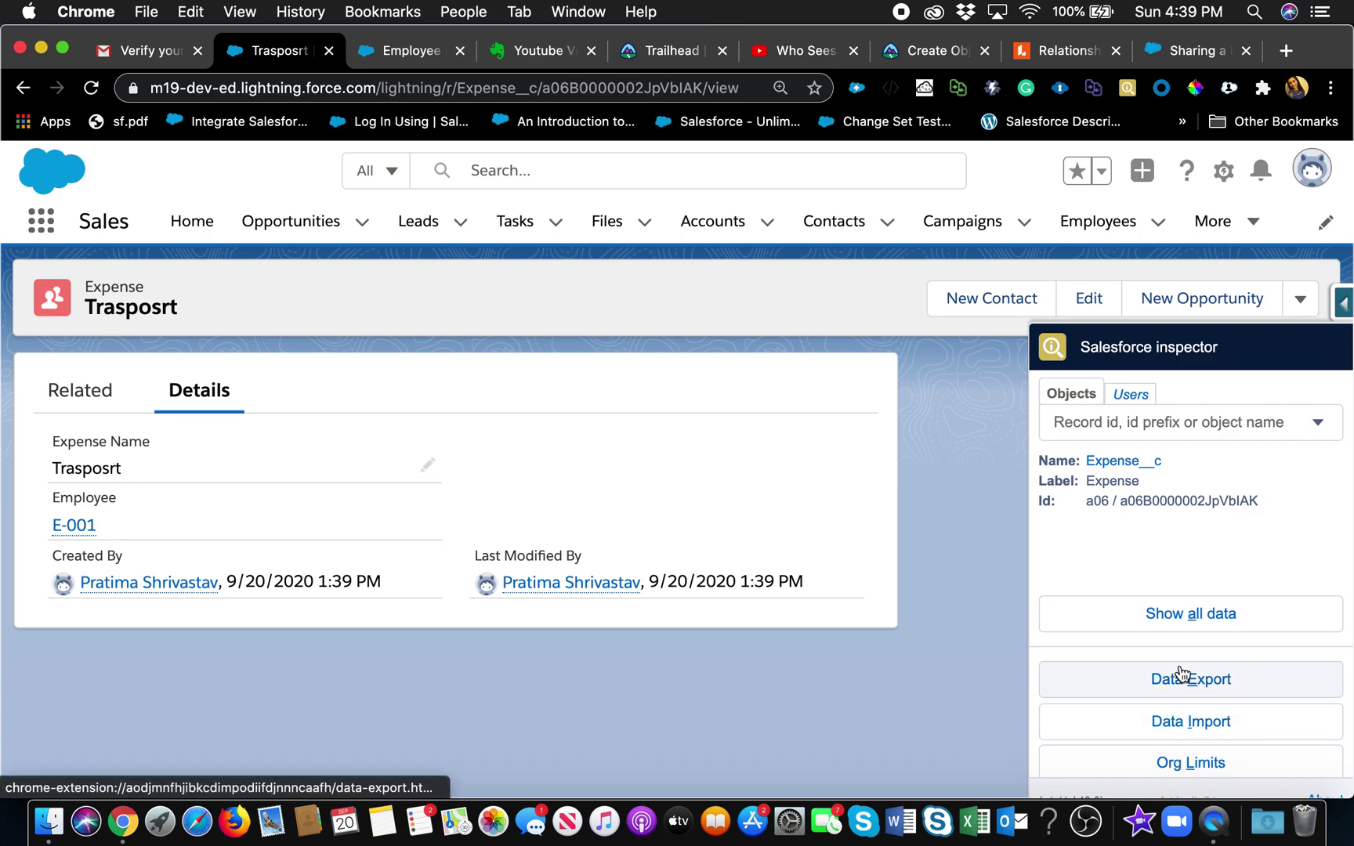
scroll(1179, 627, down, 1)
click(1175, 564)
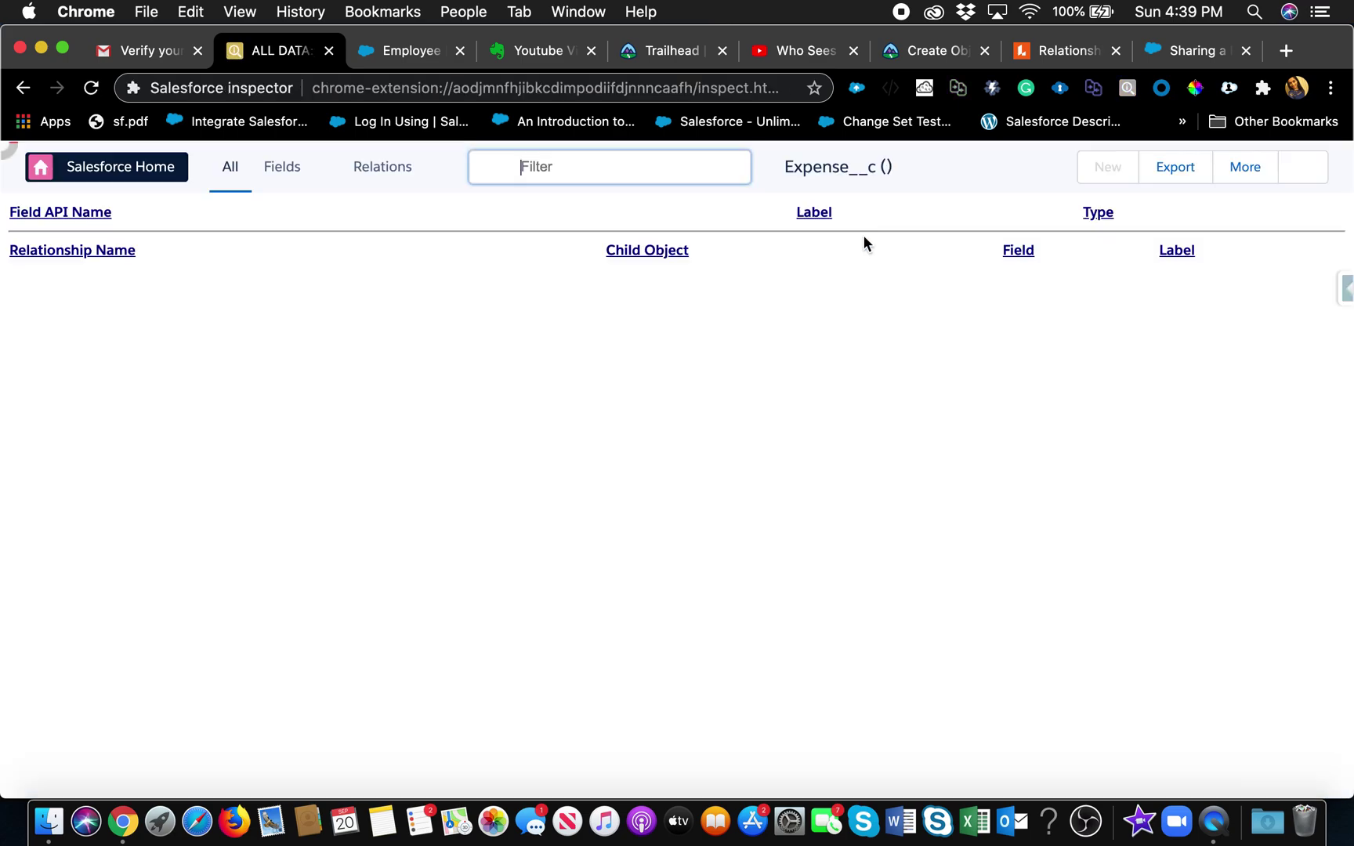
text(own)
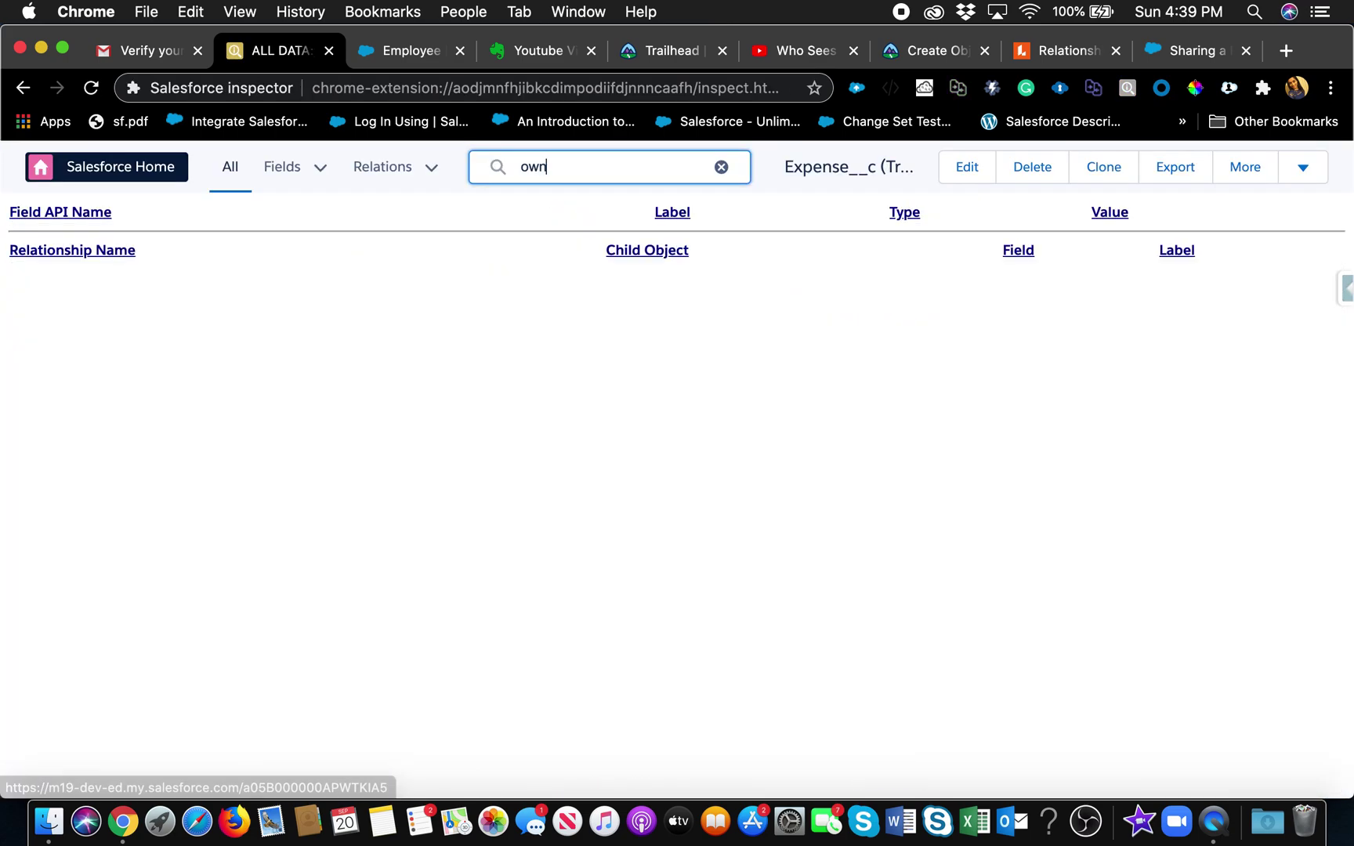
click(23, 87)
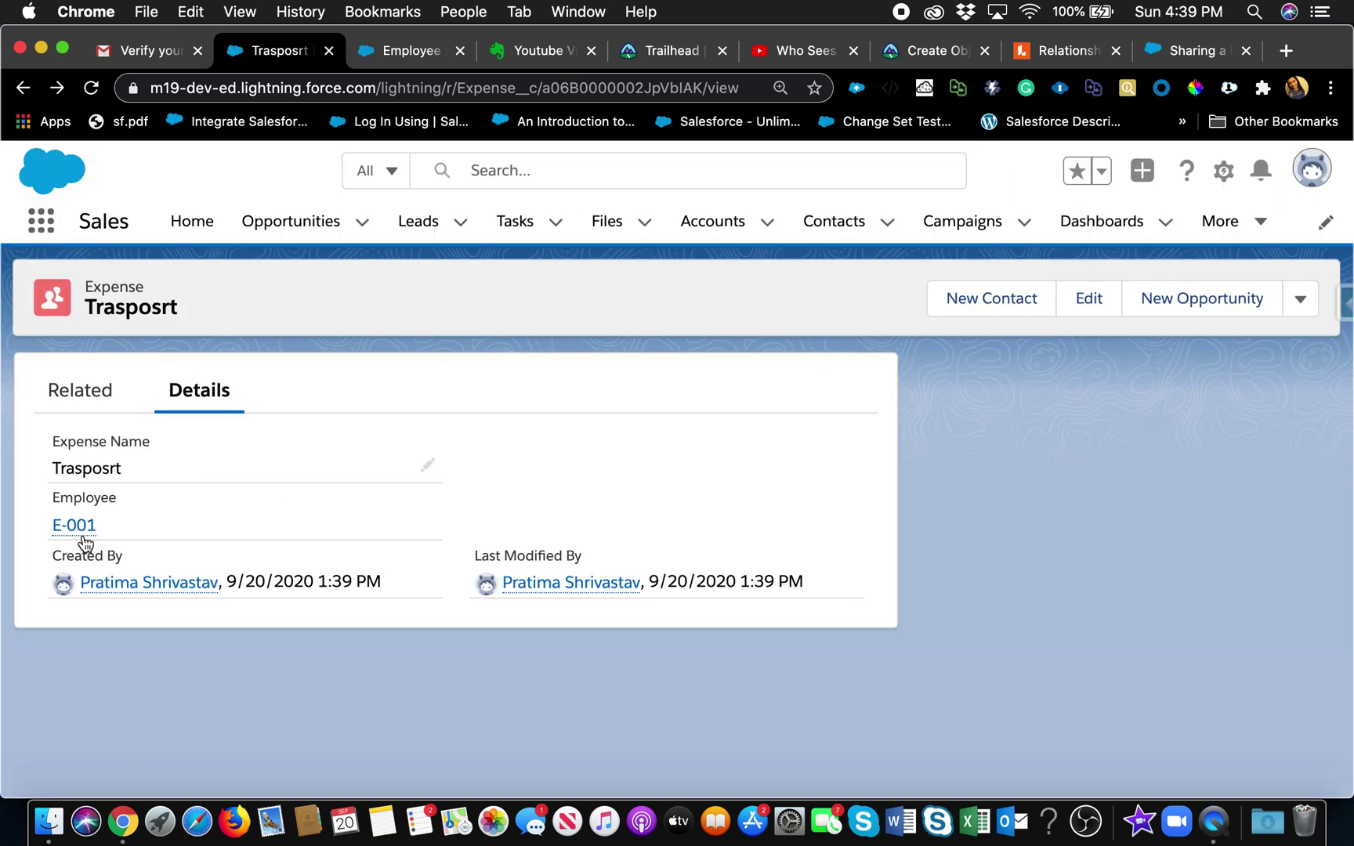
- Open the expense's parent employee E-001 and review its ownership details and related expenses
click(83, 530)
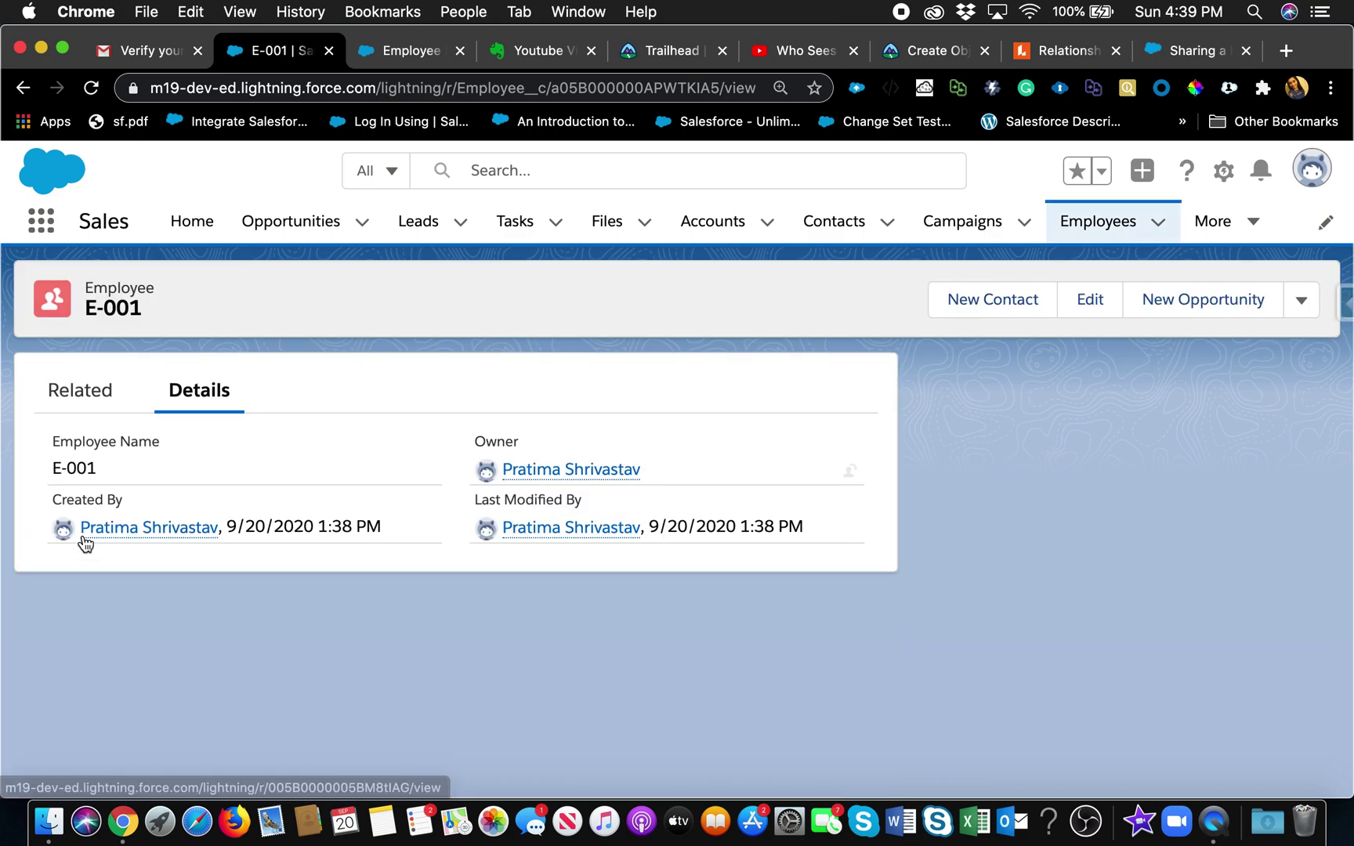
mouse_move(84, 539)
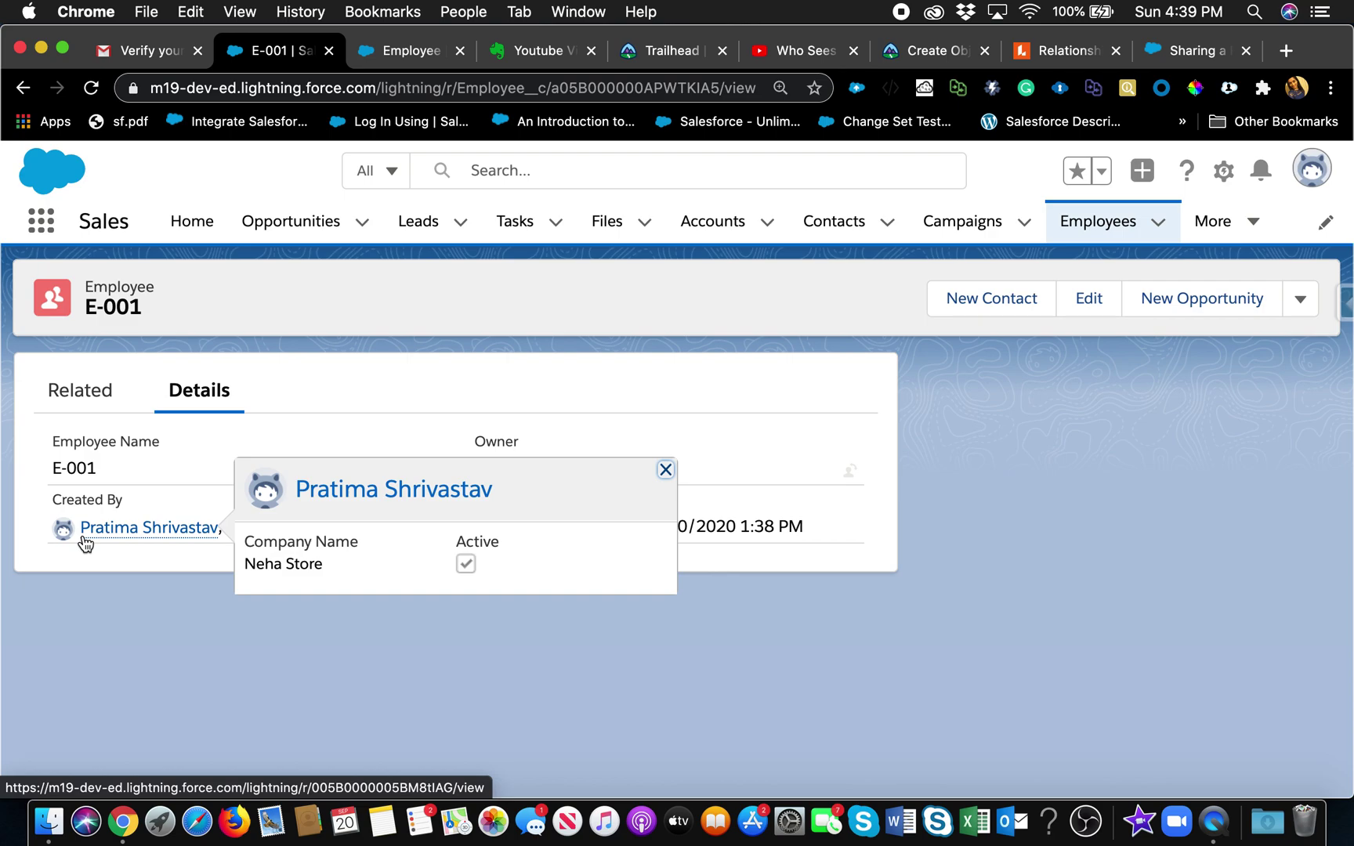
click(105, 390)
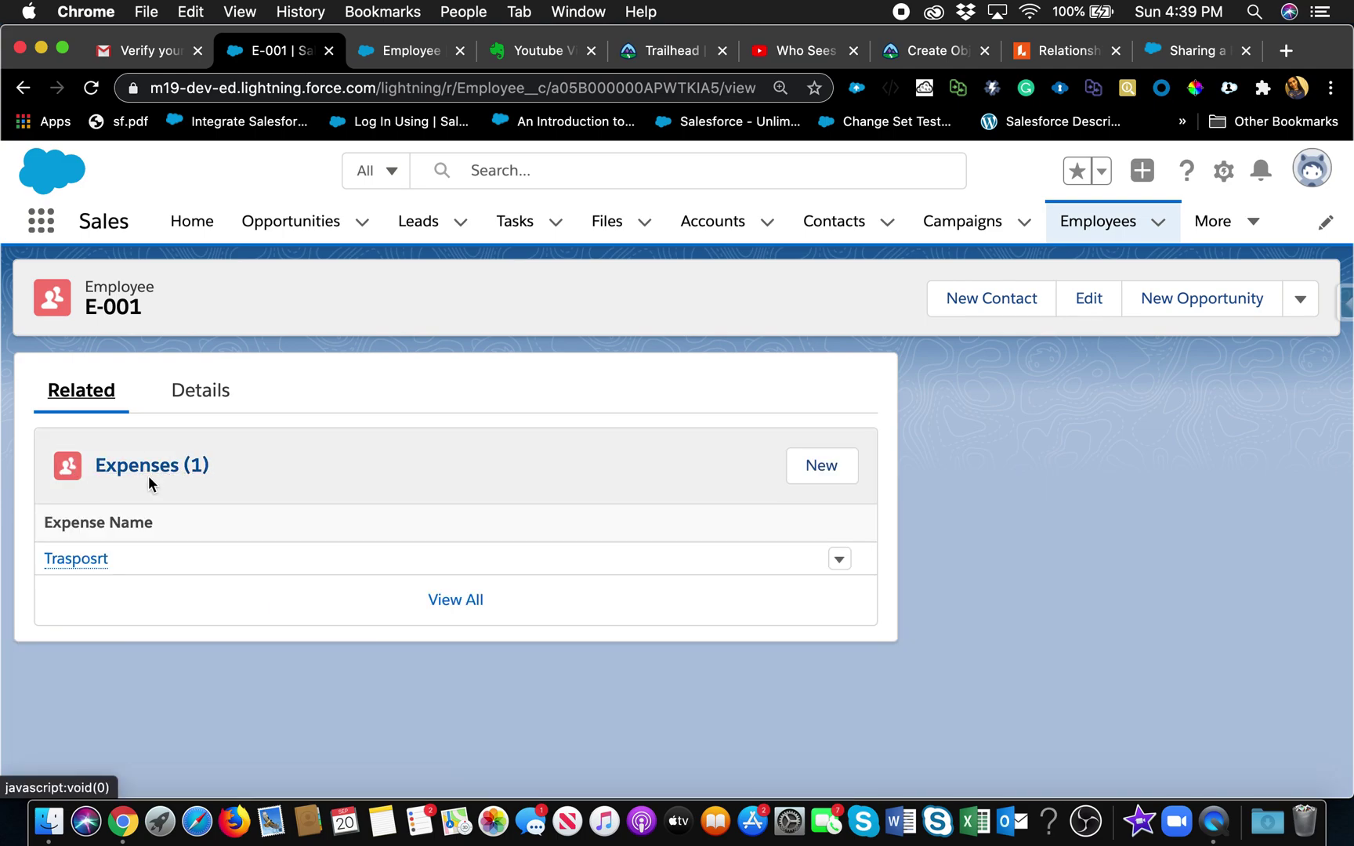
click(211, 399)
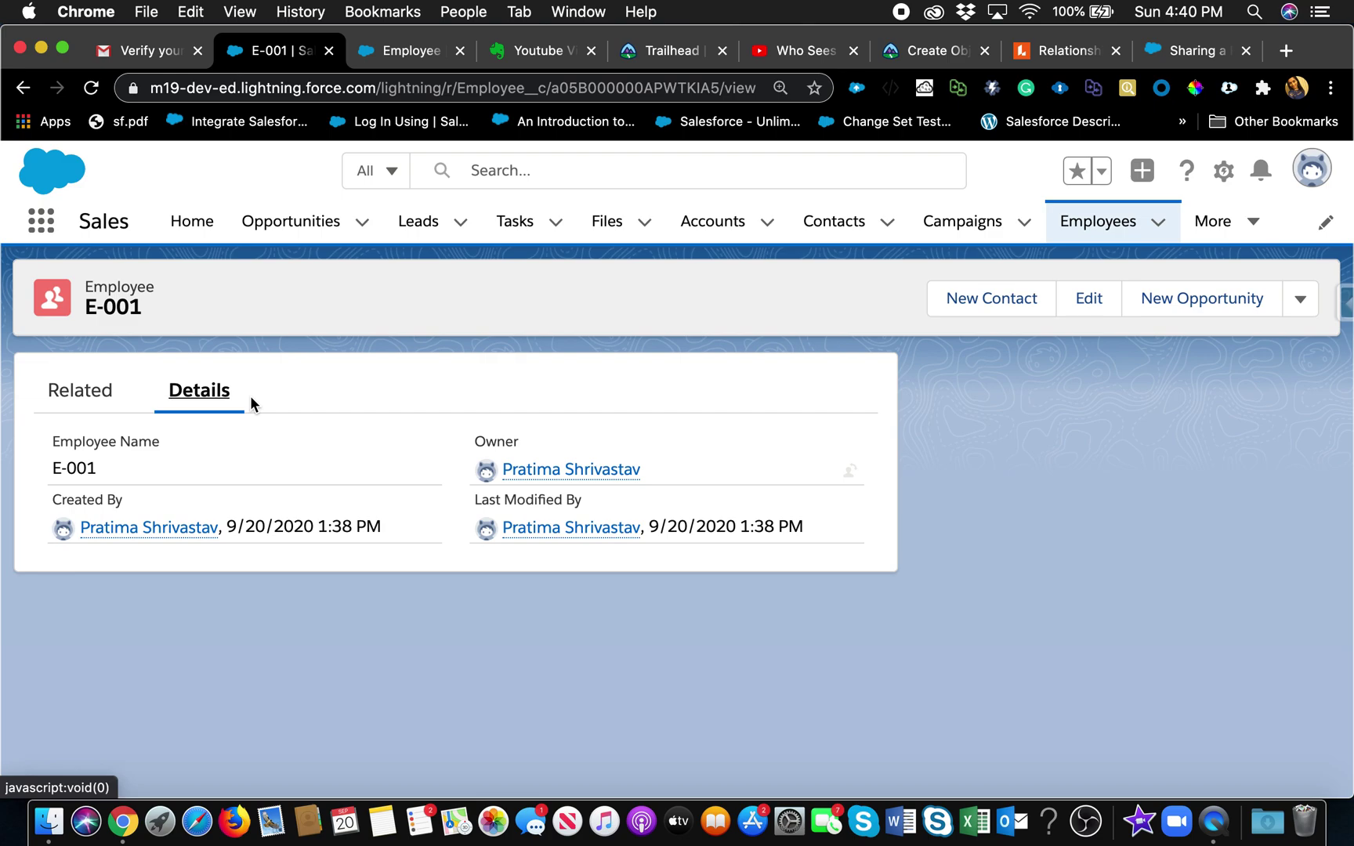
- Switch to the Relationship Model diagram in Lucidchart and show the decision flowchart on Page 1
click(1068, 51)
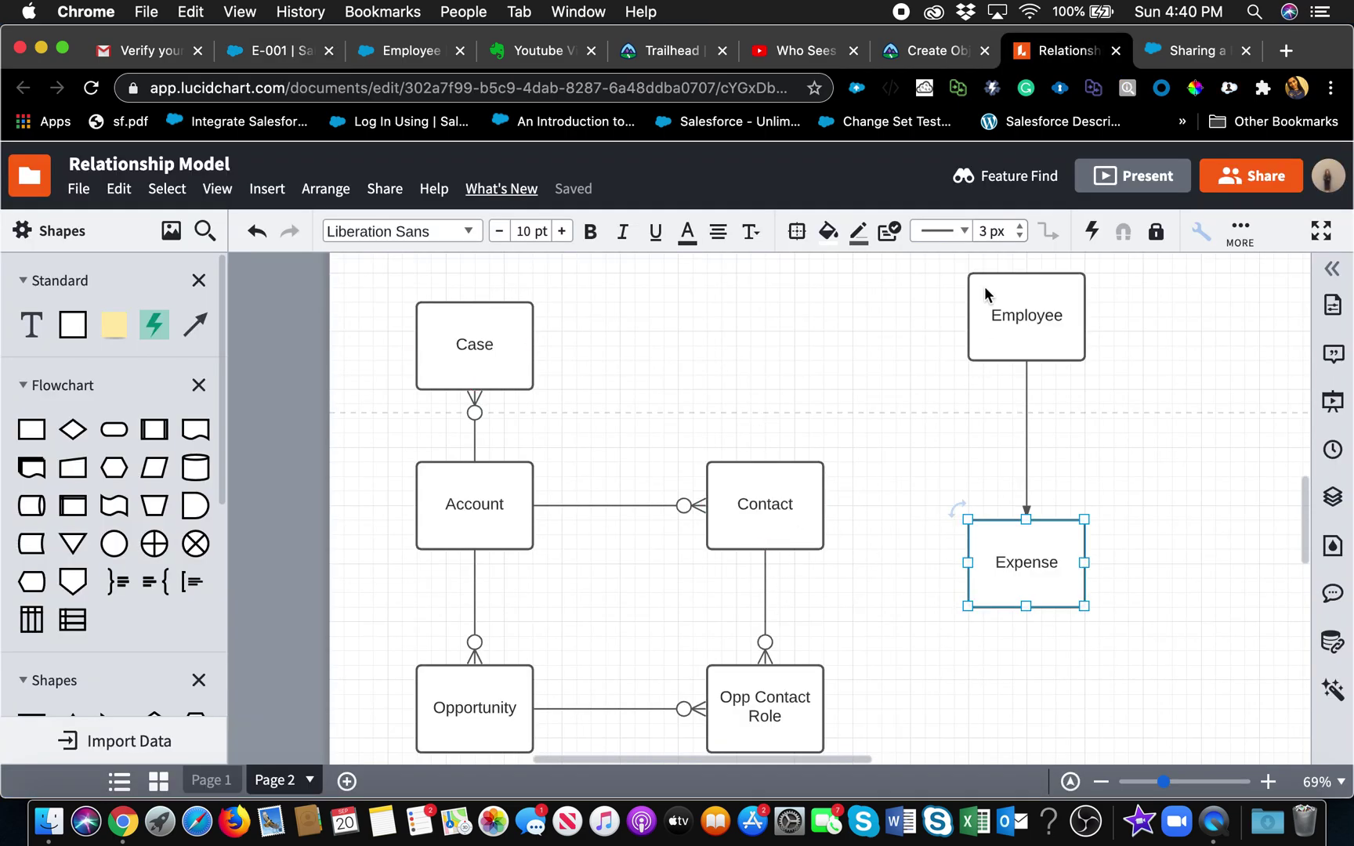
click(221, 778)
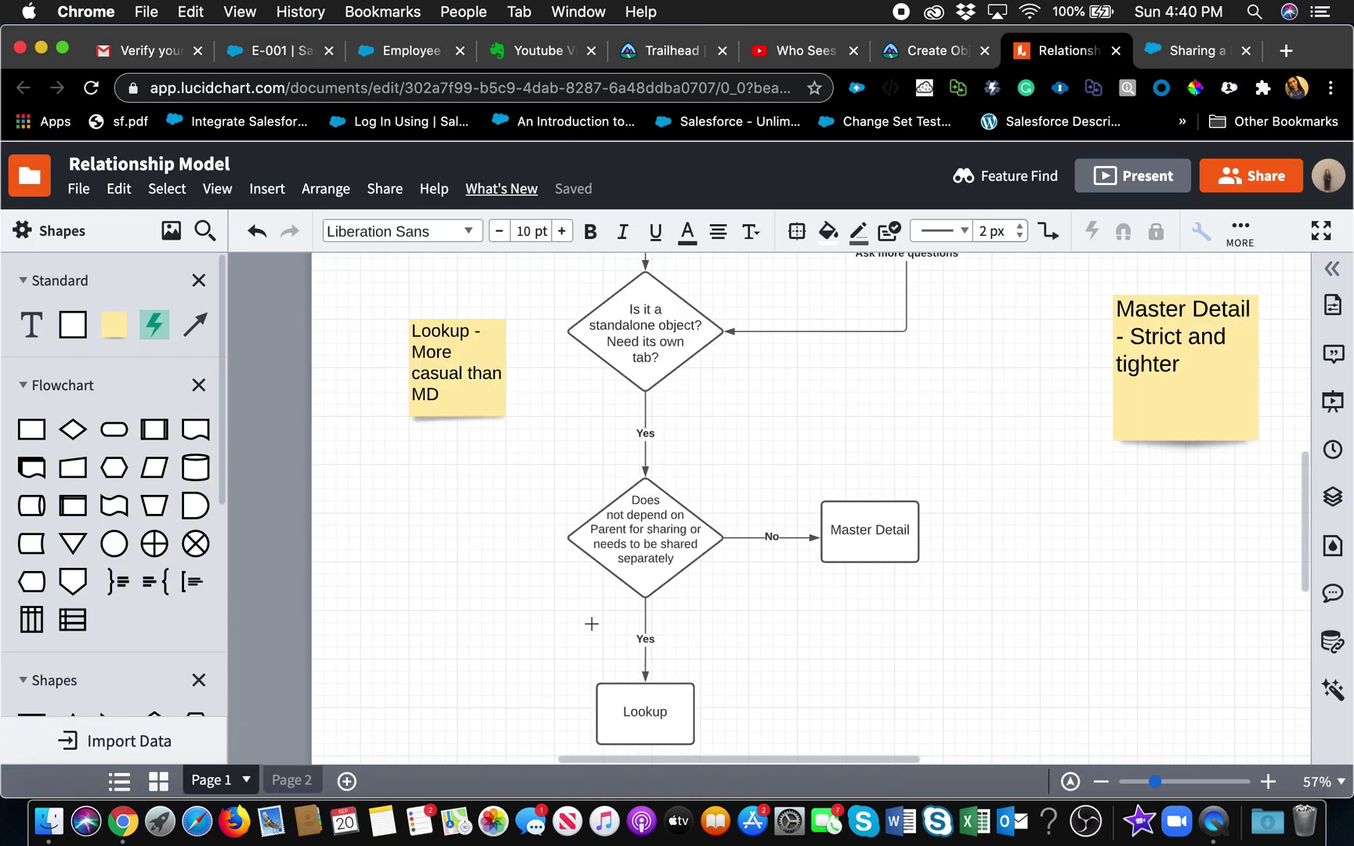